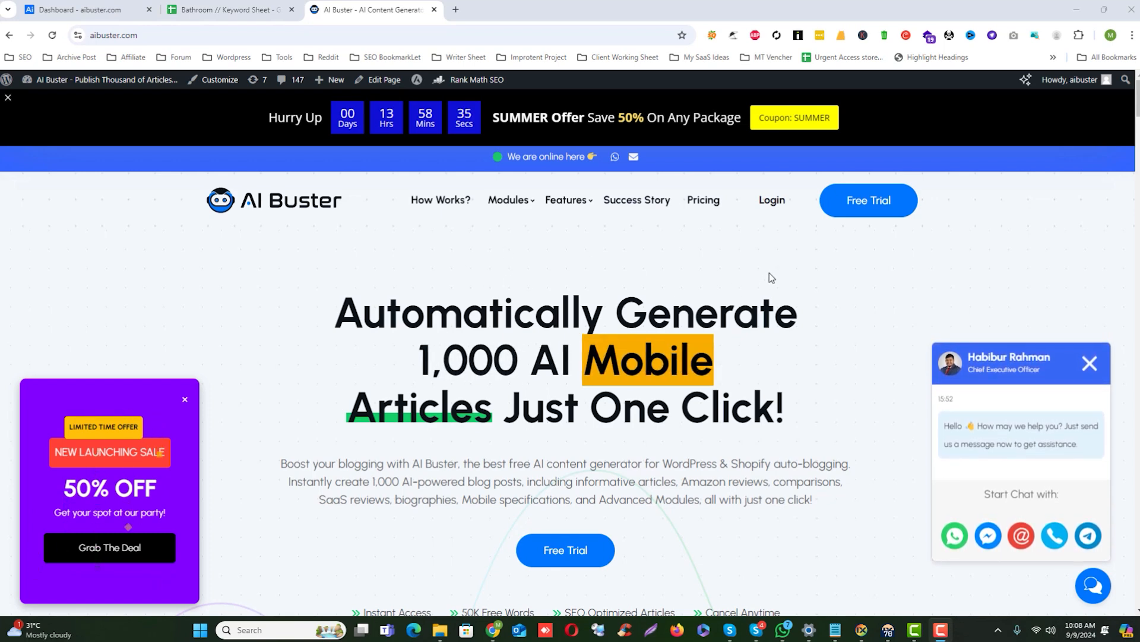
Switch to the AI Buster dashboard and look over its available article-writing modules
click(151, 4)
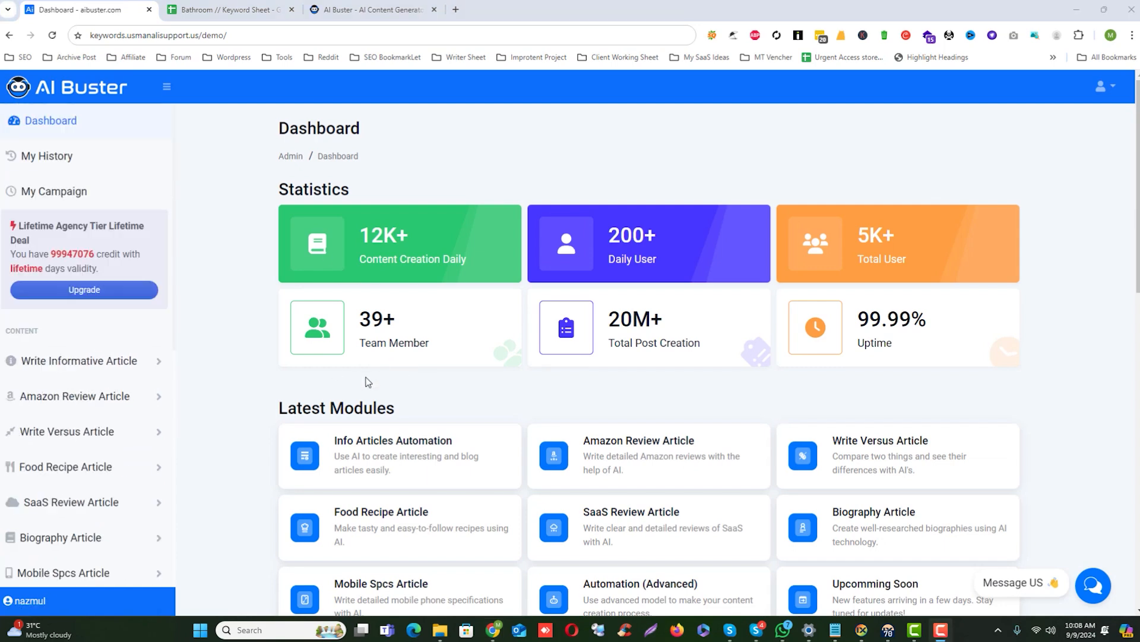
scroll(104, 439, down, 2)
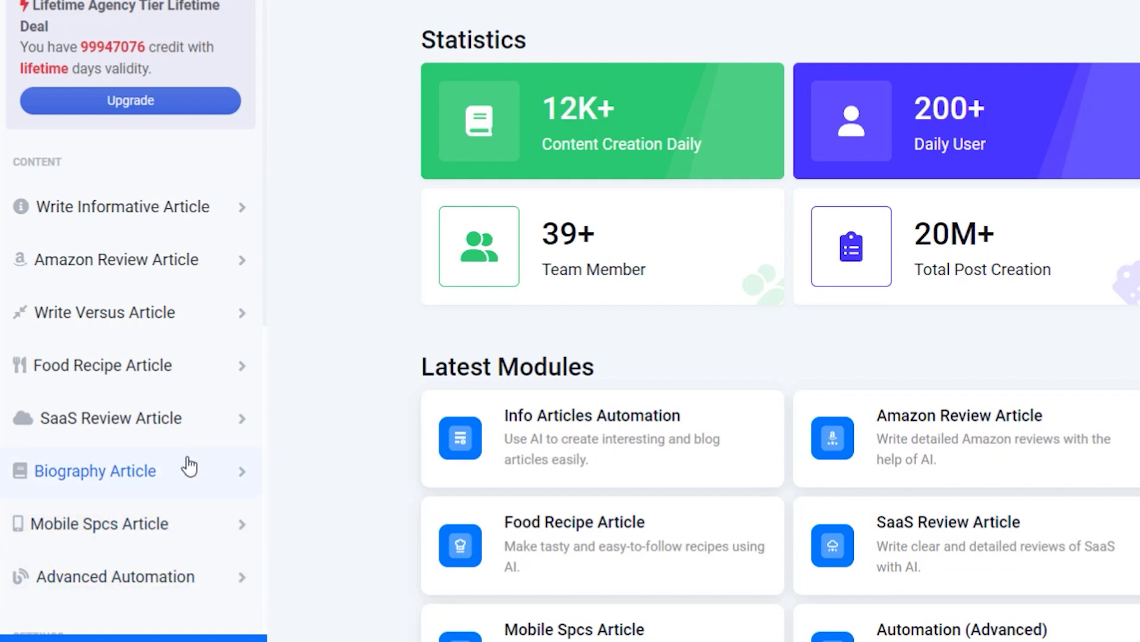
scroll(202, 386, down, 3)
scroll(114, 293, up, 3)
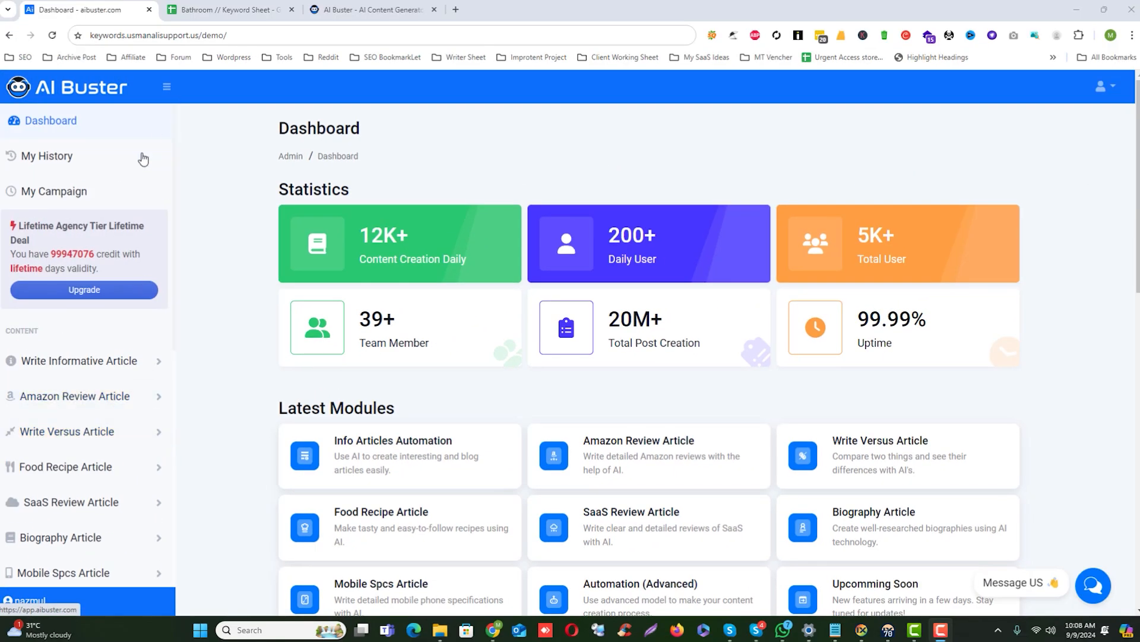
Open the AI Buster website's pricing page and compare the monthly, yearly and lifetime plans
click(412, 8)
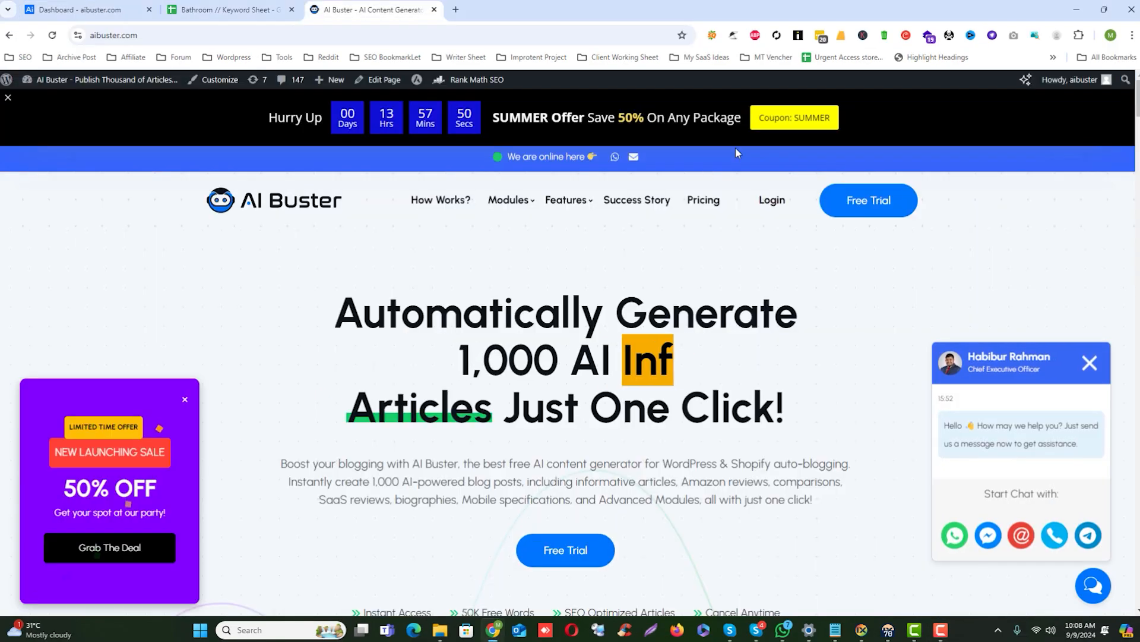
click(706, 202)
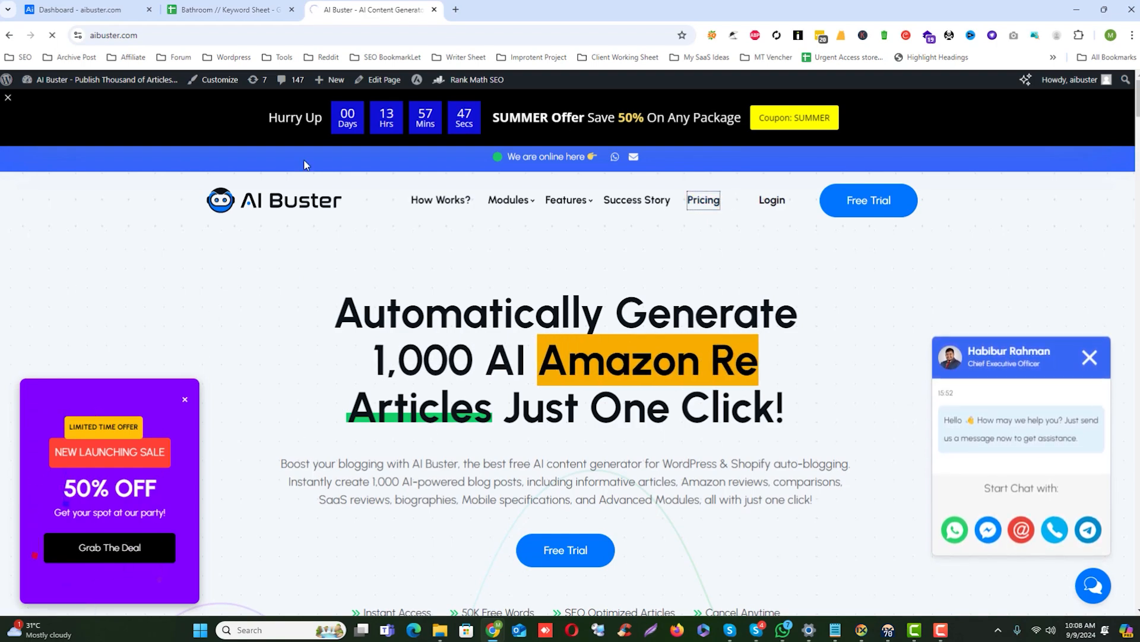
scroll(337, 429, down, 5)
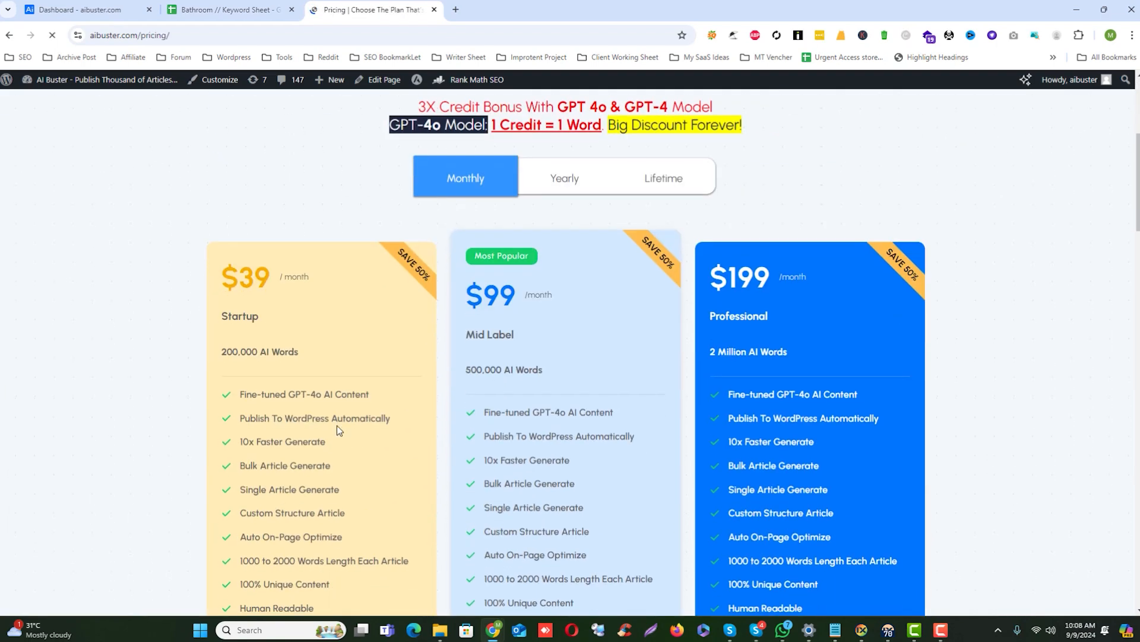
scroll(336, 428, down, 2)
click(566, 367)
click(466, 360)
click(662, 360)
scroll(659, 368, down, 1)
scroll(659, 369, down, 3)
drag(320, 443, 347, 445)
click(348, 488)
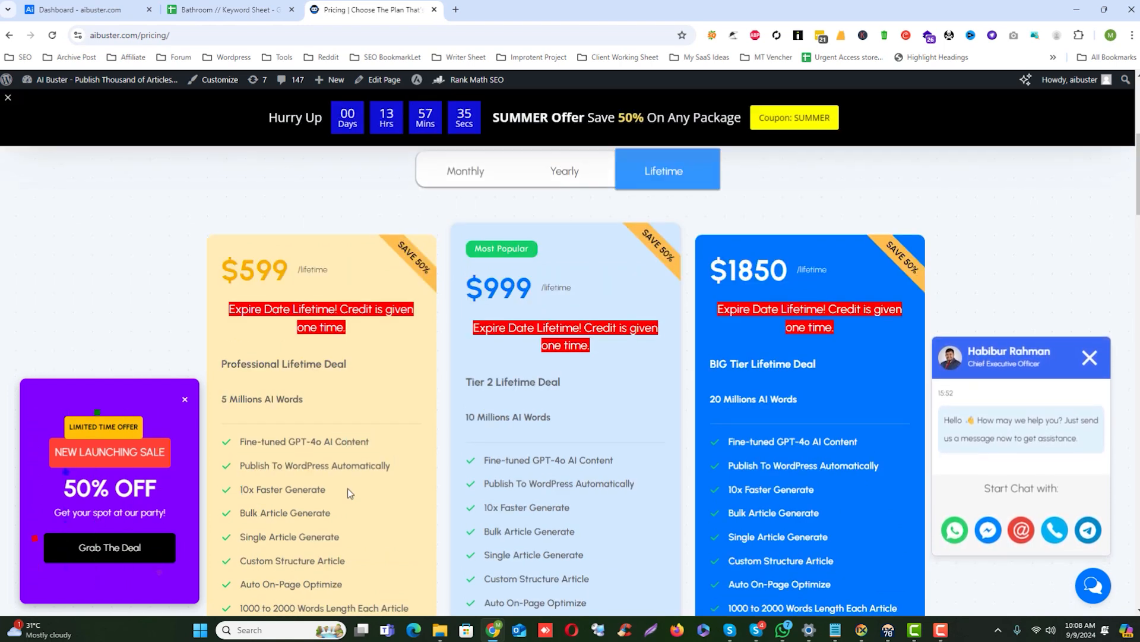
Review the yearly plans and their AI word allowances, and switch the pricing back to monthly
scroll(533, 292, up, 2)
click(567, 291)
scroll(440, 416, down, 3)
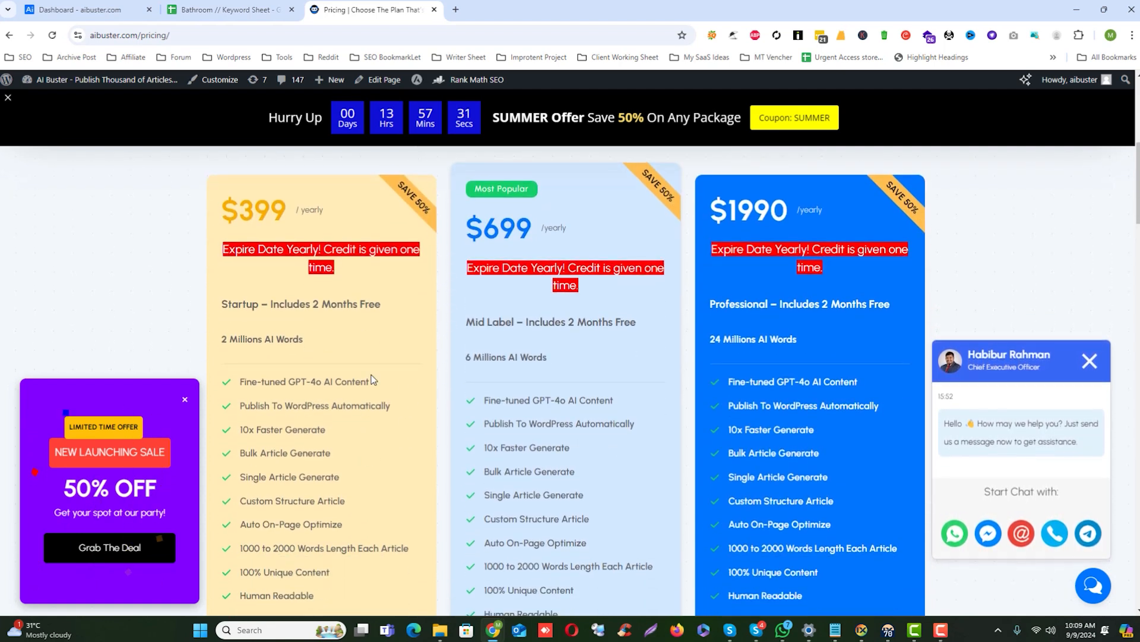
scroll(373, 380, up, 1)
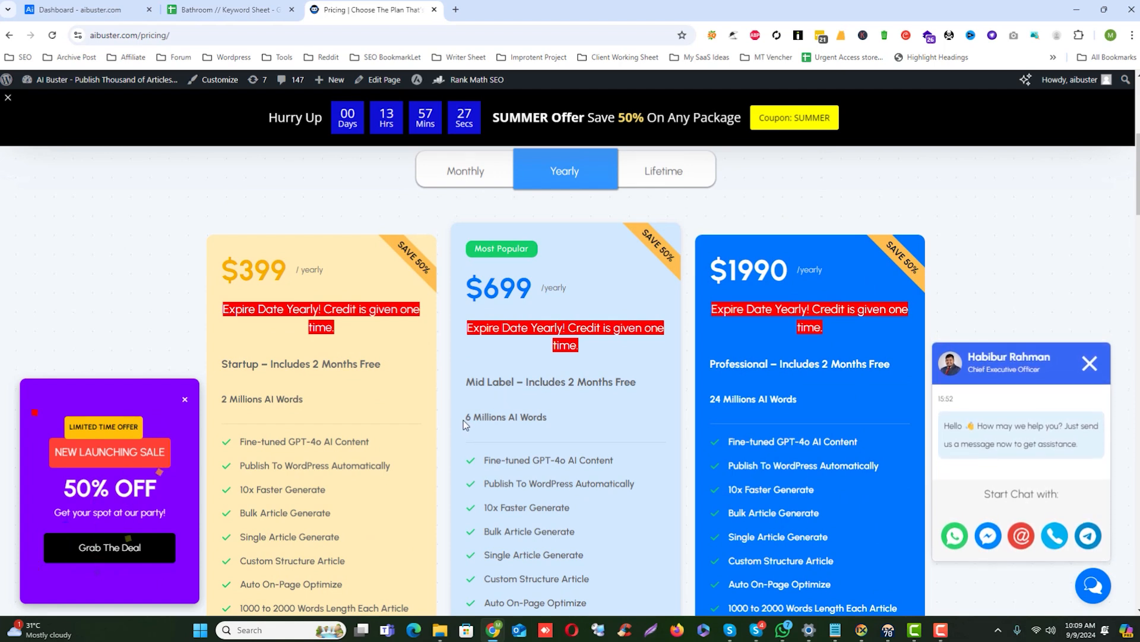
drag(463, 420, 547, 419)
click(465, 178)
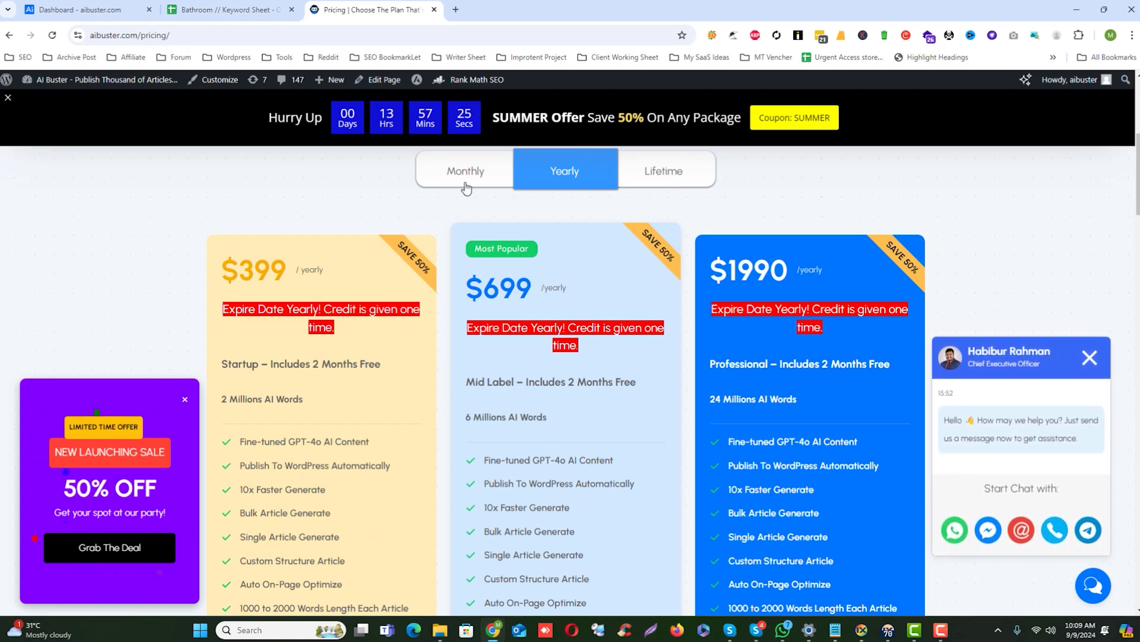
scroll(422, 548, up, 5)
scroll(421, 548, down, 2)
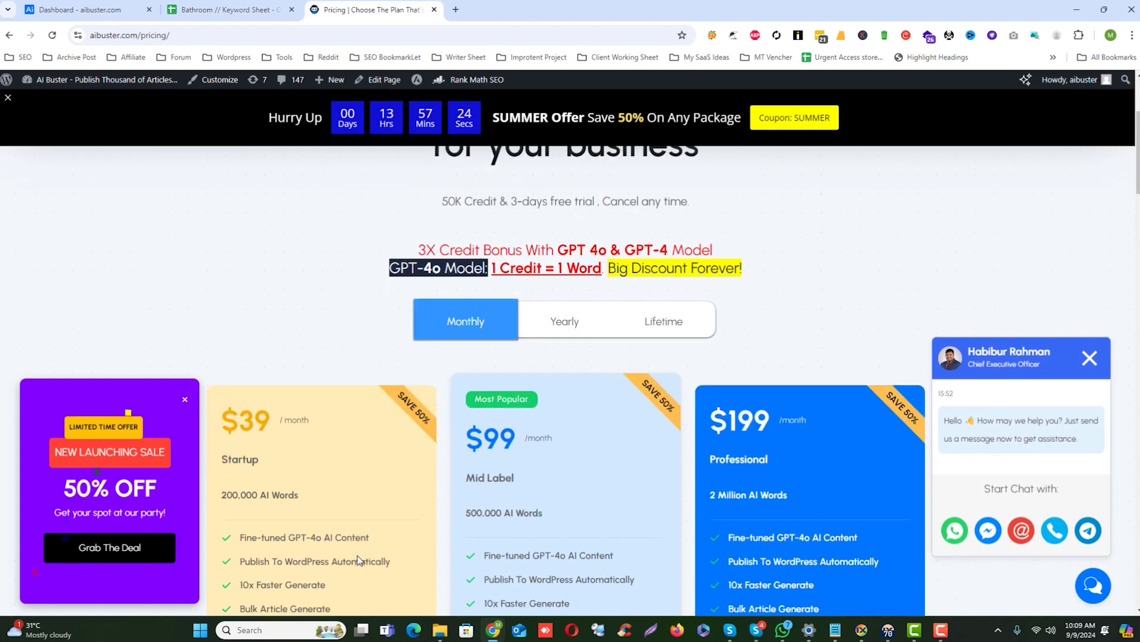
Close the sale popup and the chat widget, and examine the features of the monthly plans
click(185, 399)
click(1090, 363)
scroll(696, 404, up, 4)
scroll(693, 440, down, 3)
scroll(692, 439, up, 3)
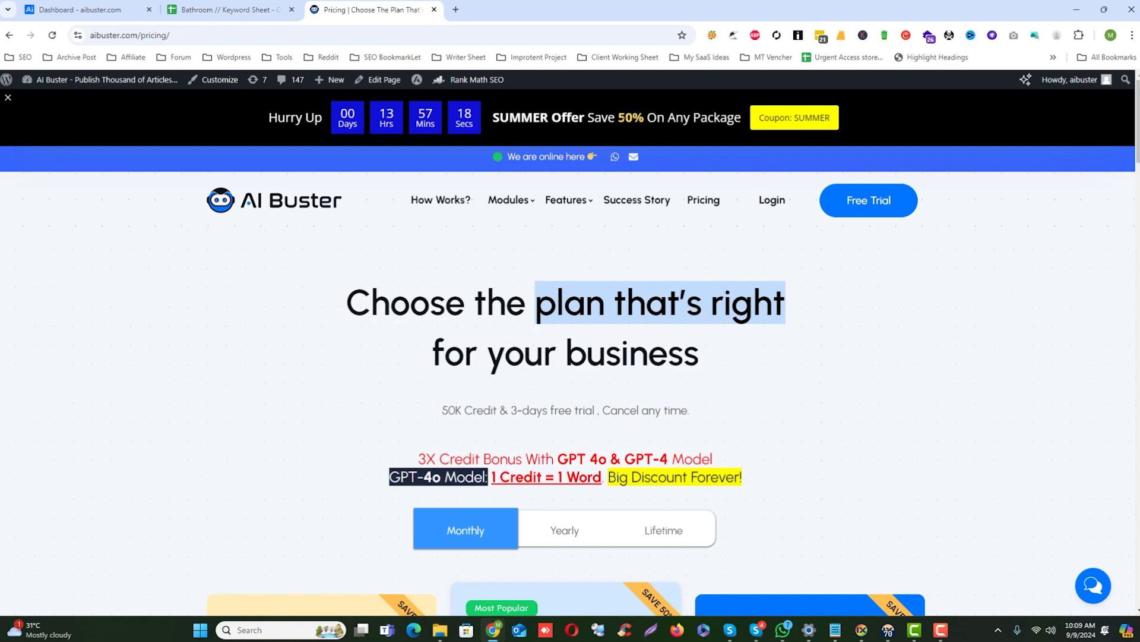
scroll(318, 387, down, 8)
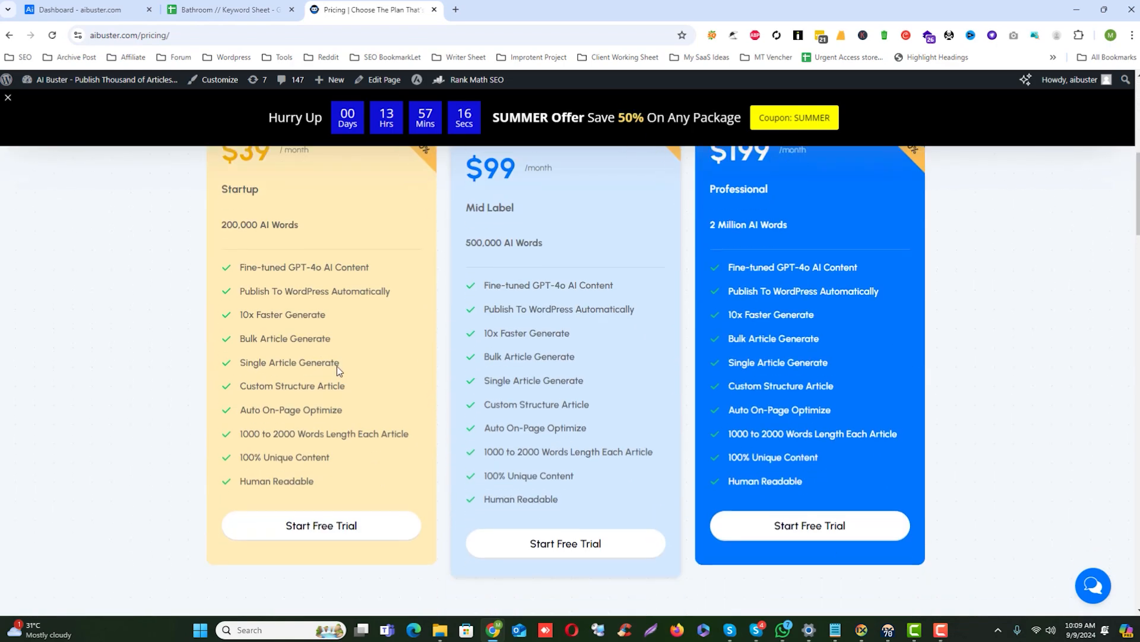
scroll(340, 364, up, 8)
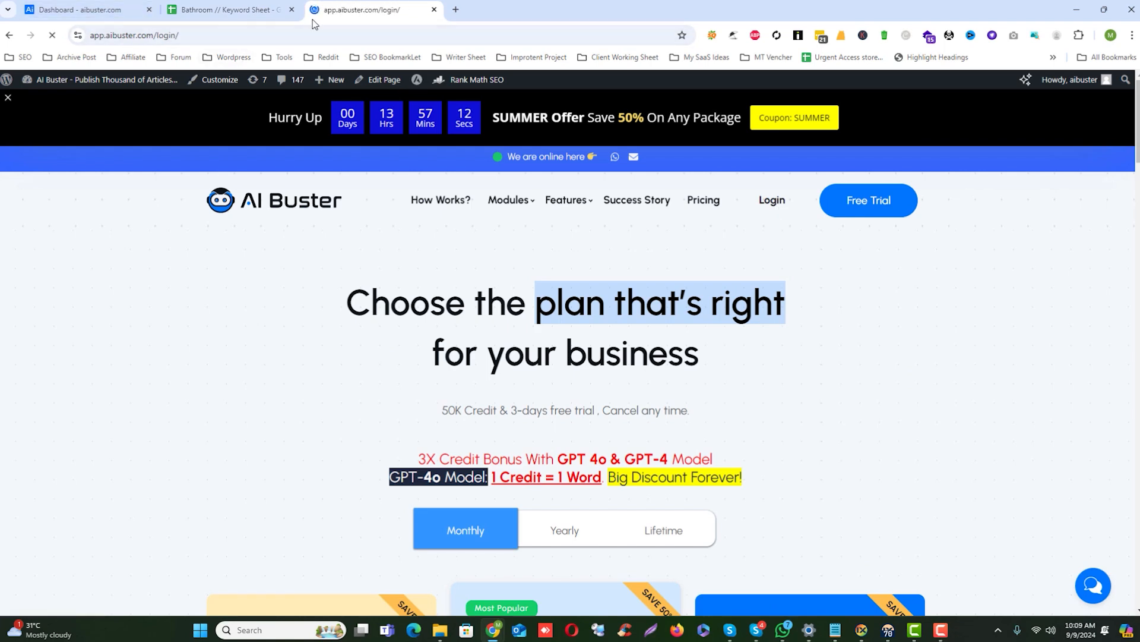
From the AI Buster dashboard, view the single informative article form and open the bulk informative article form
click(60, 10)
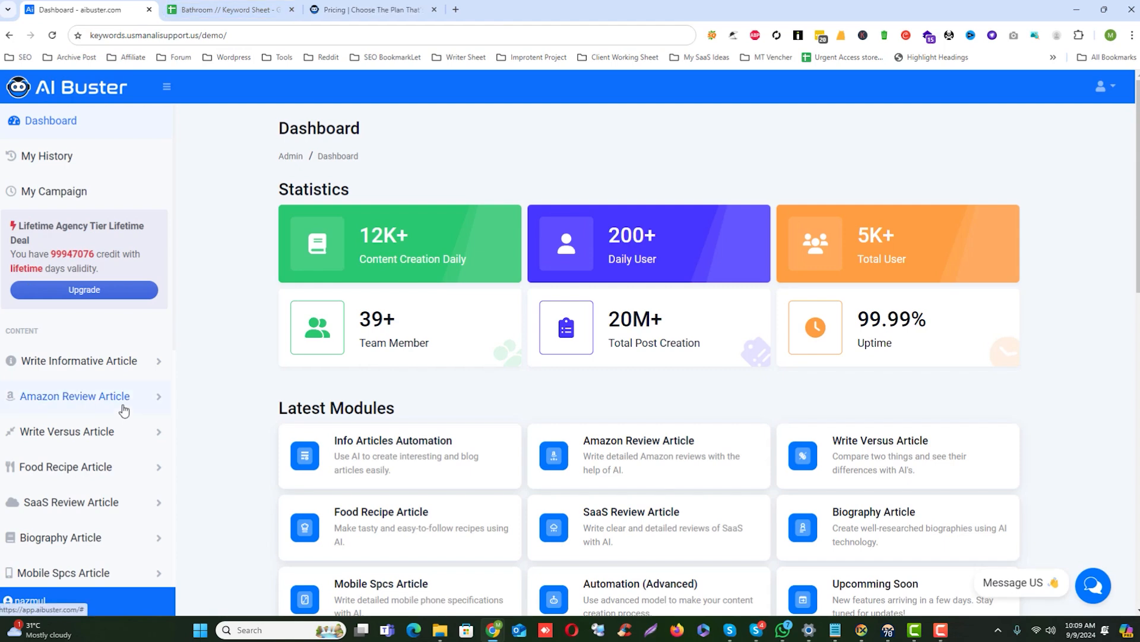
scroll(159, 443, down, 1)
scroll(158, 441, up, 1)
click(75, 371)
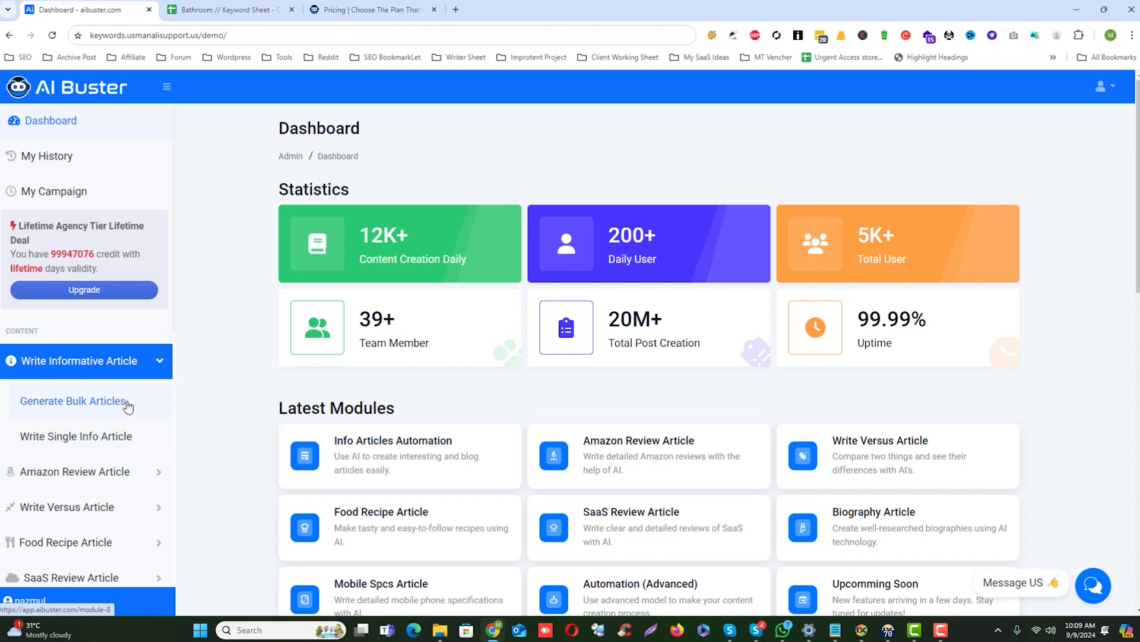
scroll(130, 442, down, 2)
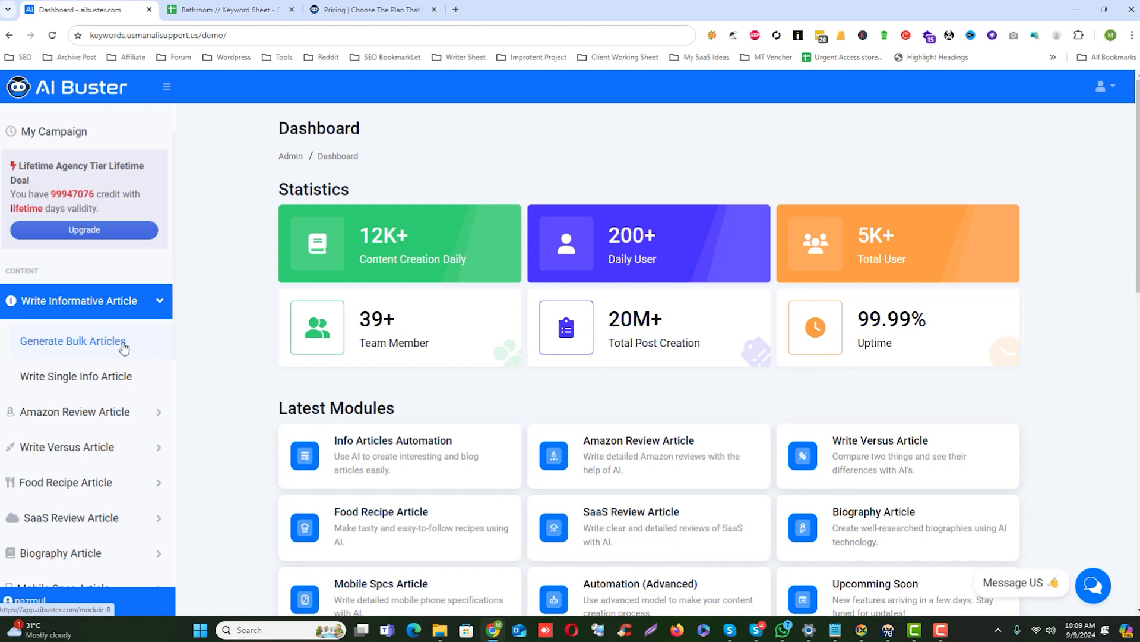
click(103, 379)
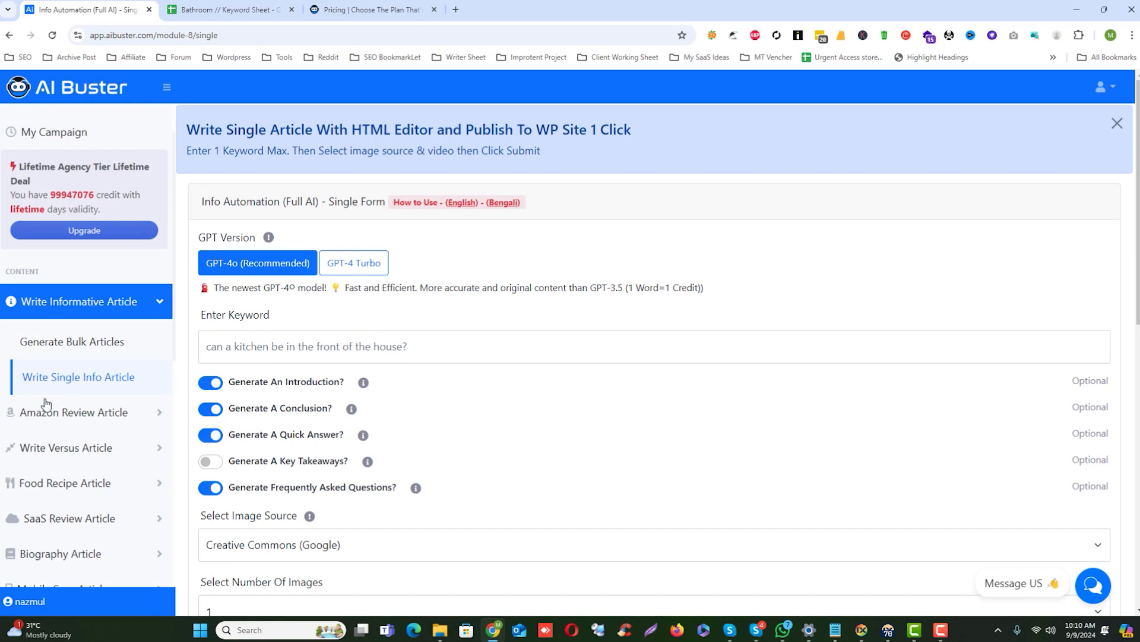
click(59, 344)
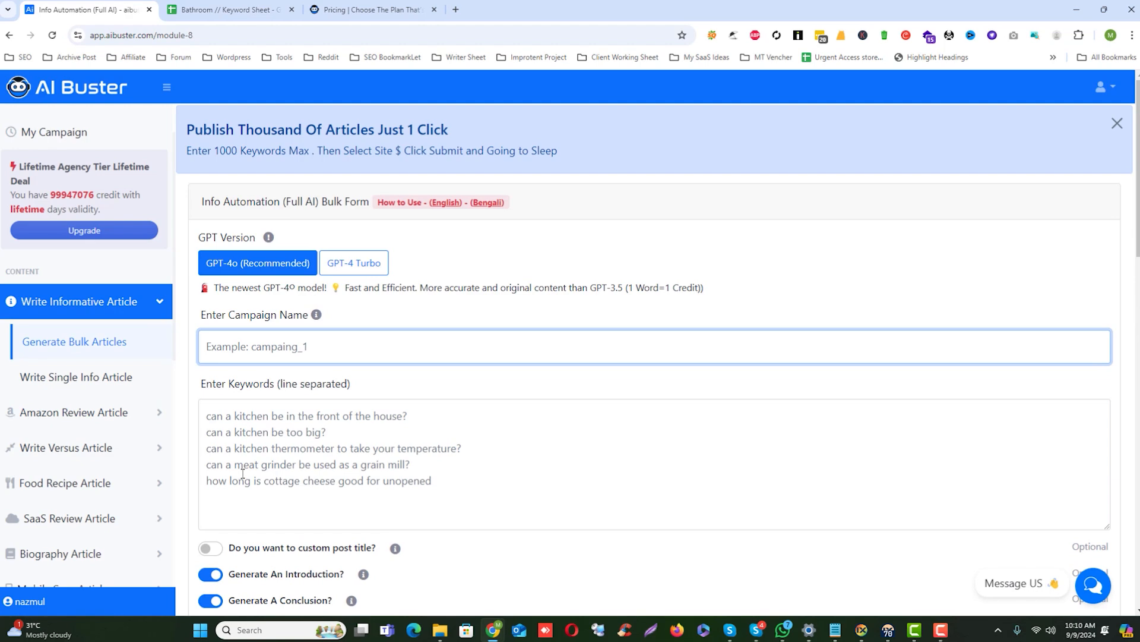
Look through the bulk form's keyword field and all of its article options
click(273, 421)
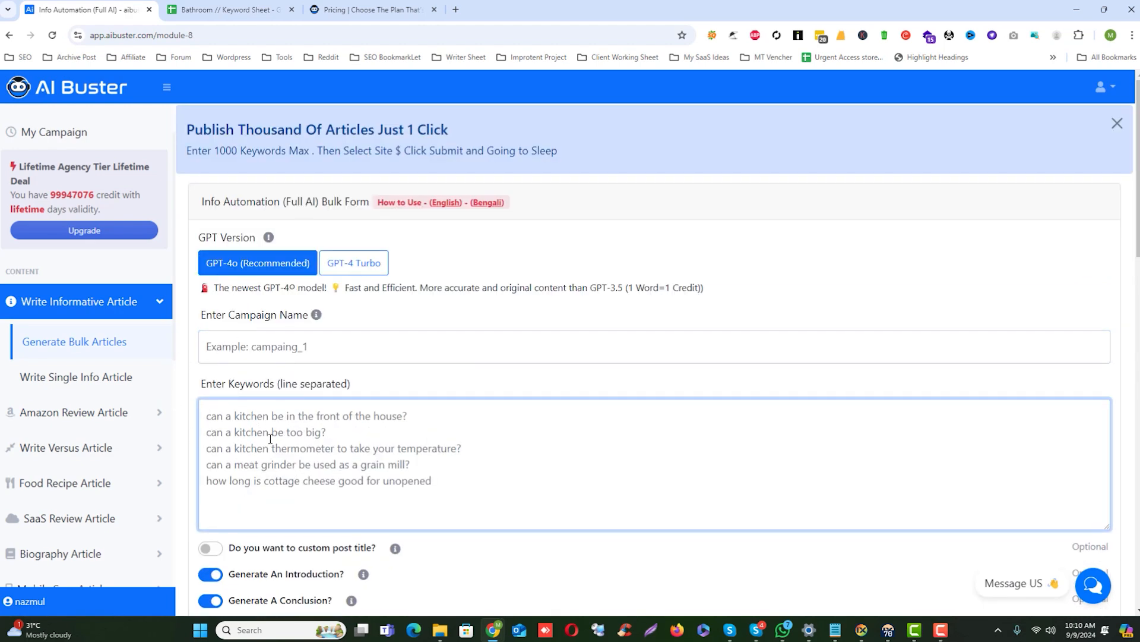
scroll(267, 450, down, 18)
scroll(267, 450, up, 8)
scroll(267, 449, up, 10)
Switch to the Bathroom keyword spreadsheet and examine the categories and sub-categories on the Plan sheet
click(194, 8)
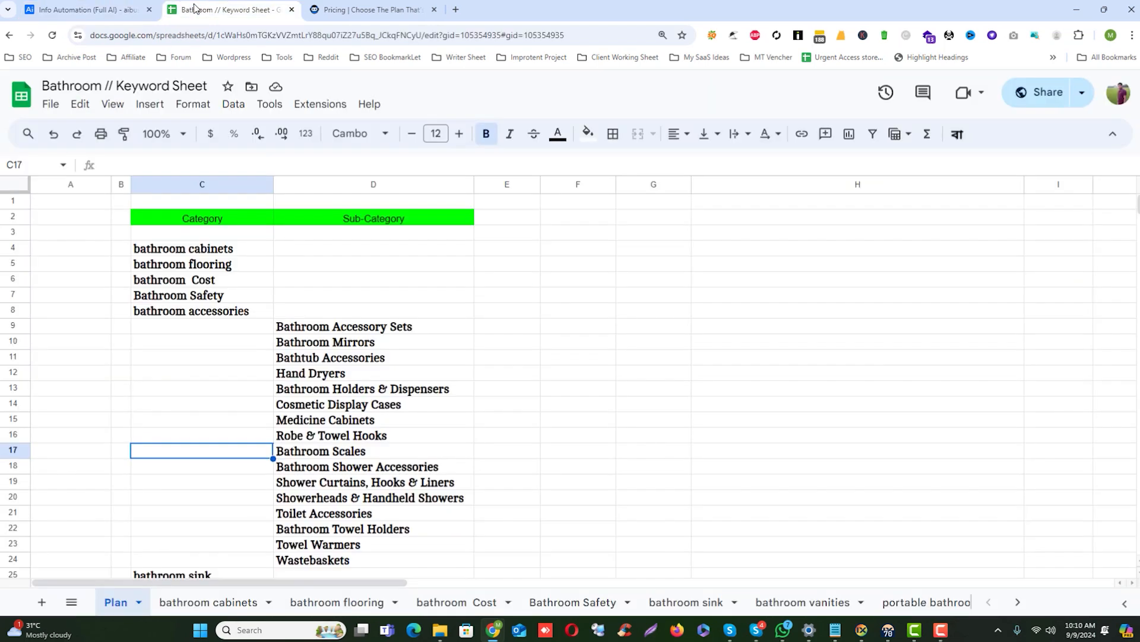
click(231, 373)
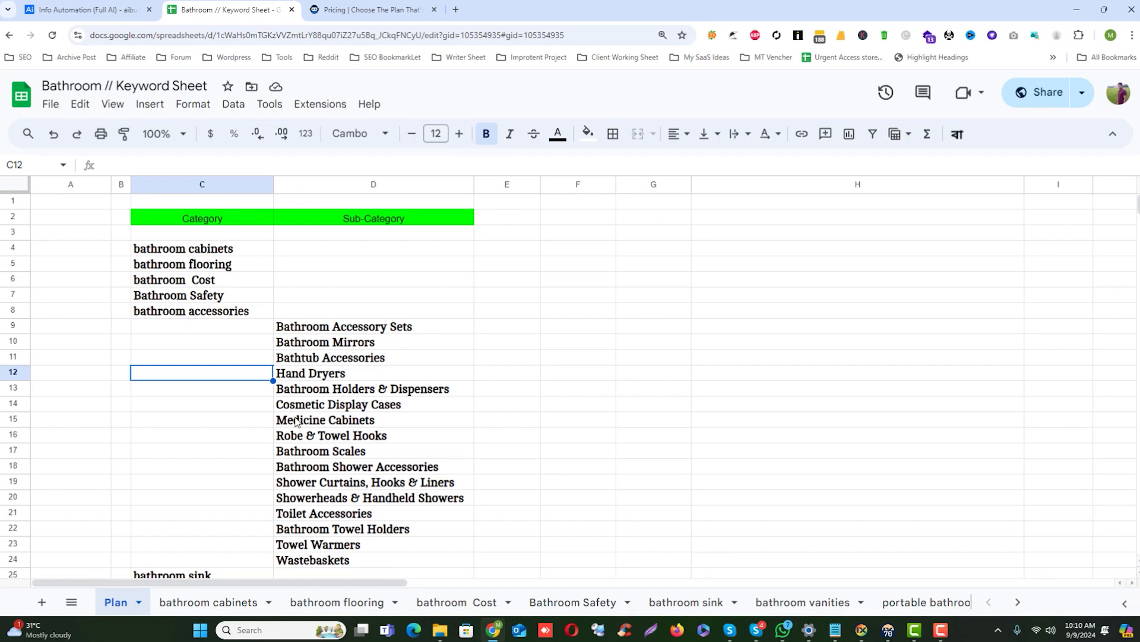
click(182, 237)
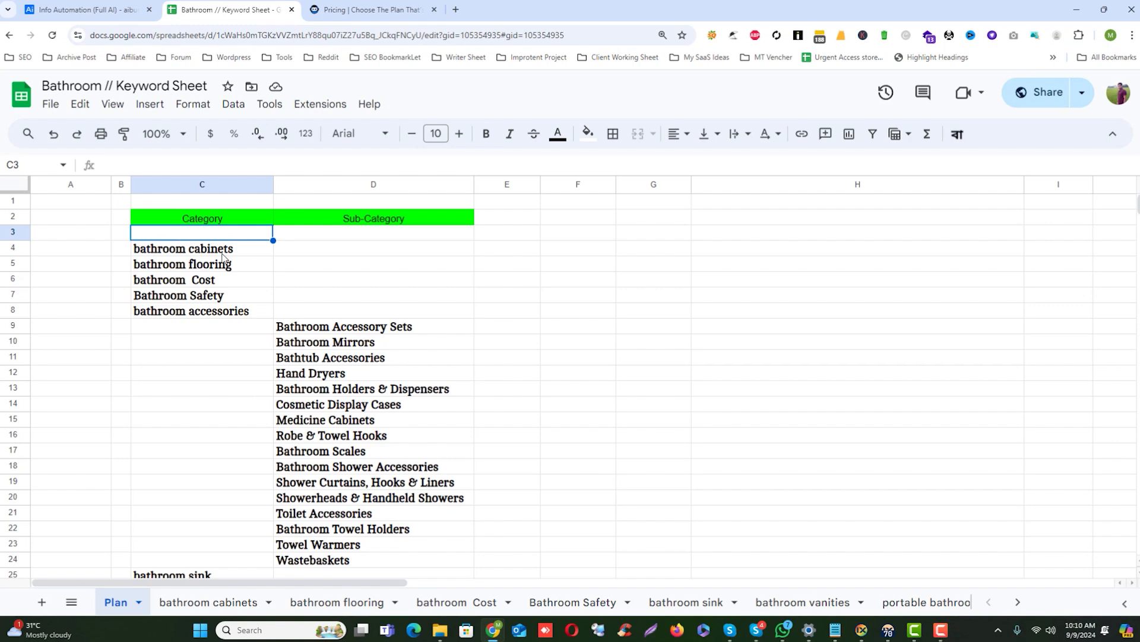
scroll(233, 449, down, 5)
scroll(233, 457, up, 5)
Look through the keyword lists on the category sheets, including bathroom cabinets, bathroom flooring, bathroom Cost and bathroom vanities
click(211, 603)
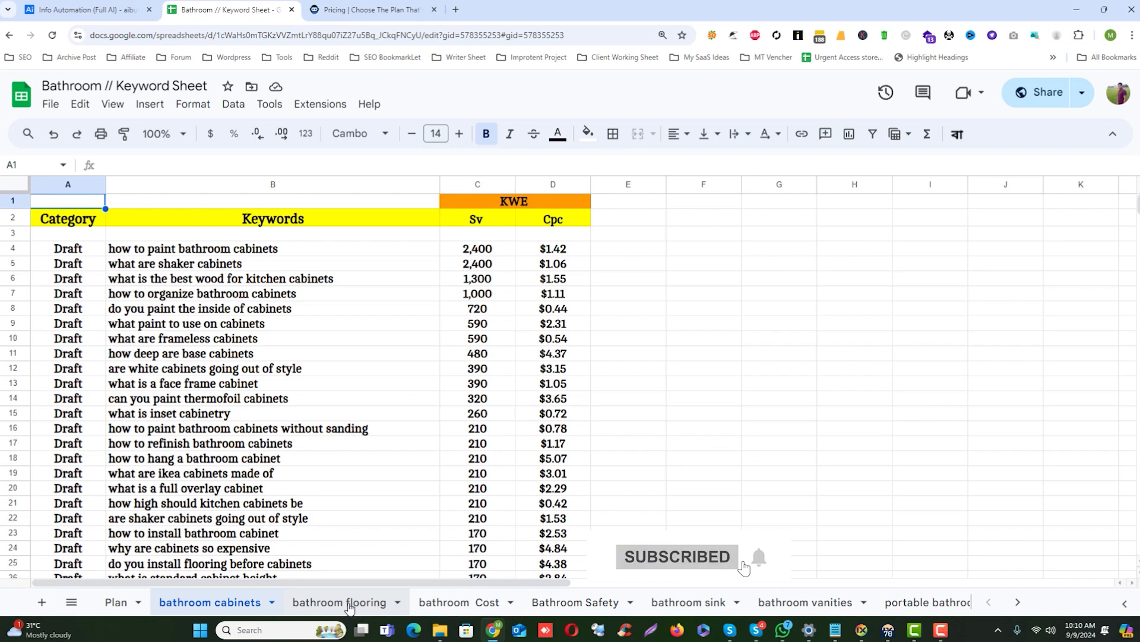
click(345, 603)
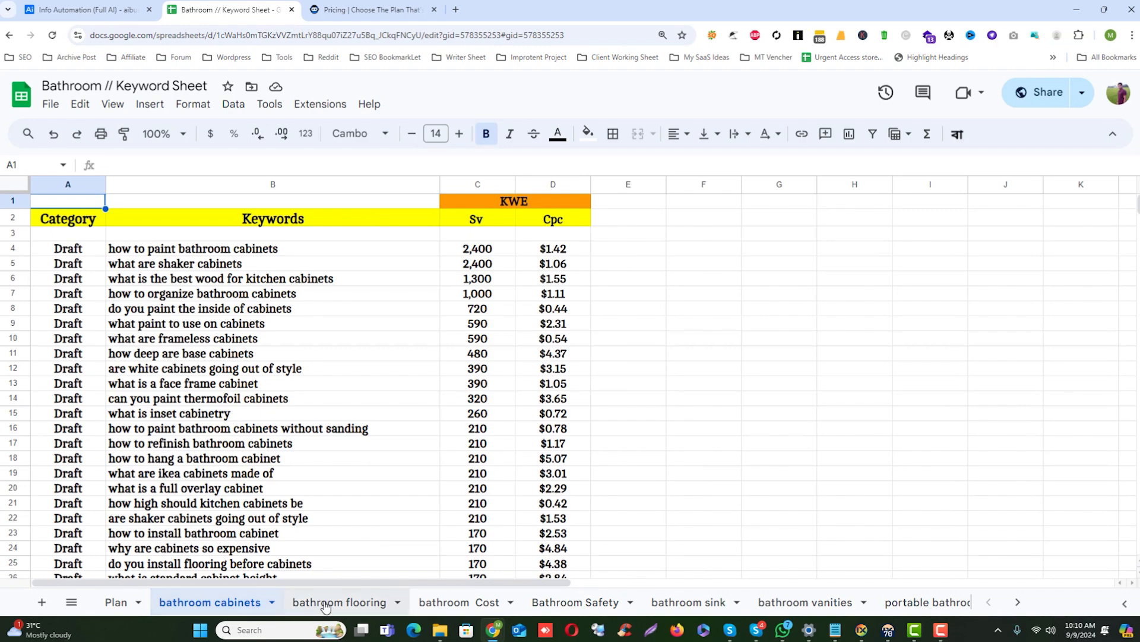
click(324, 603)
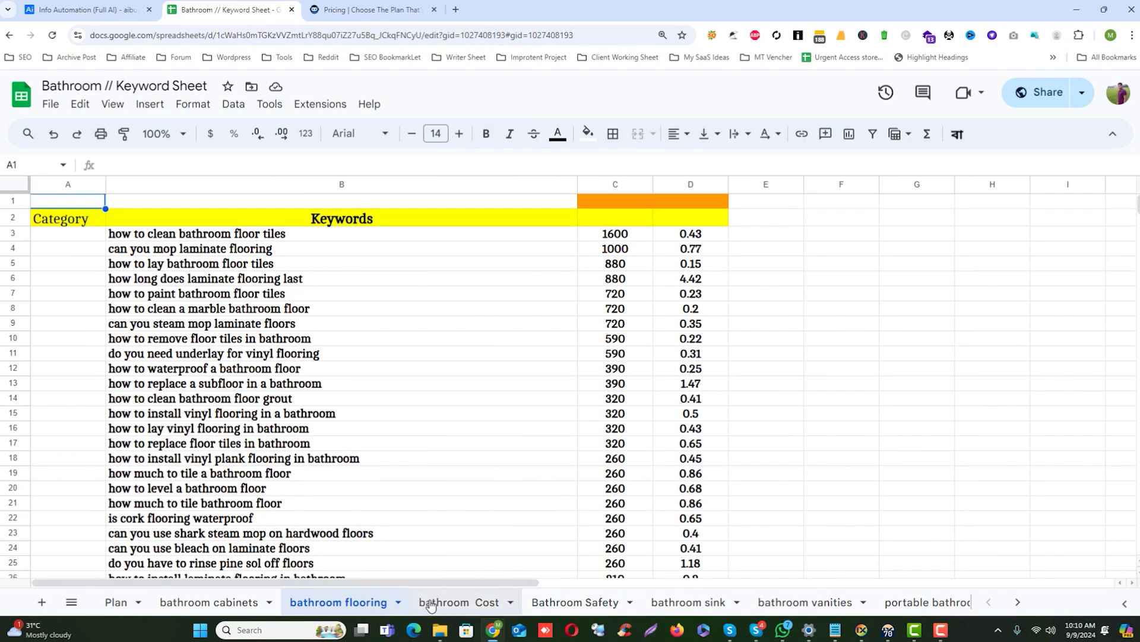
click(432, 605)
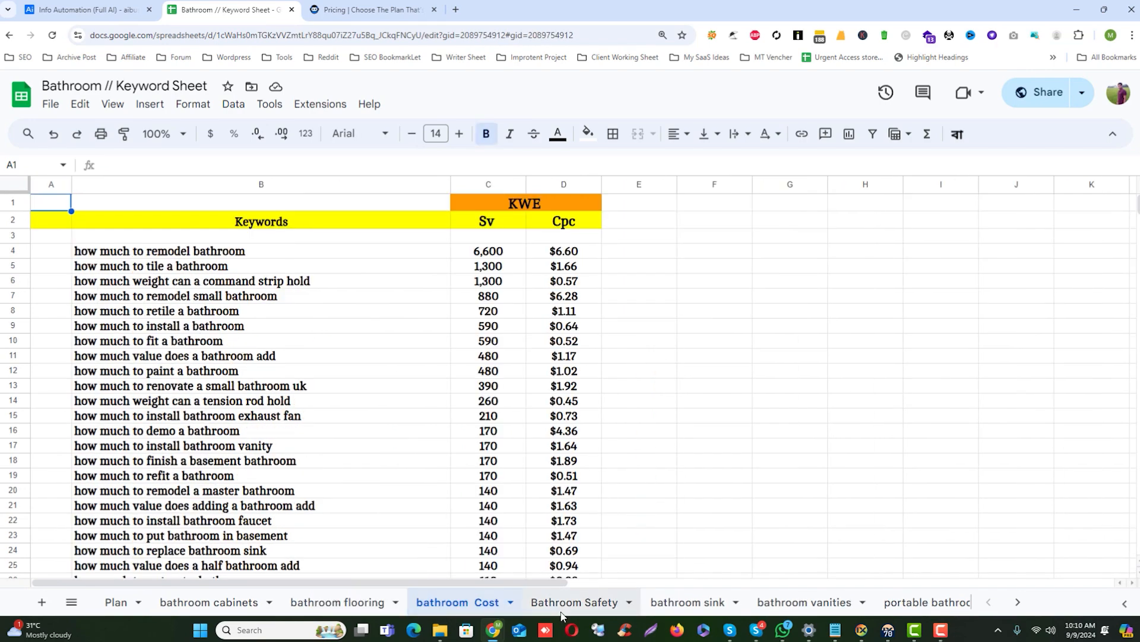
click(689, 604)
click(781, 609)
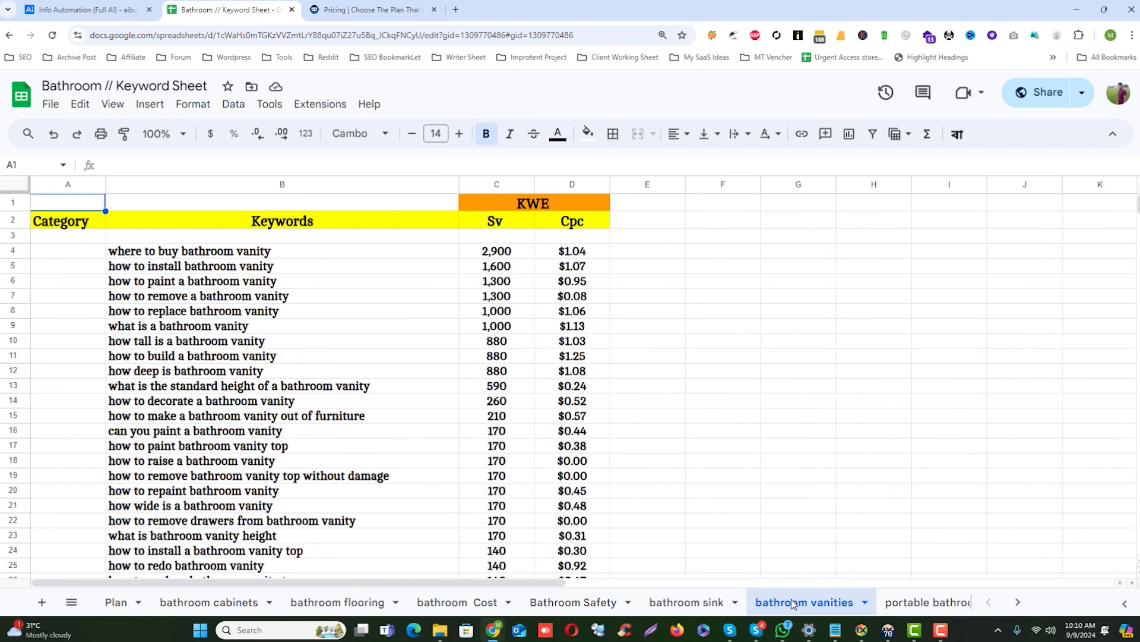
click(946, 604)
click(1017, 603)
click(254, 610)
scroll(254, 609, up, 6)
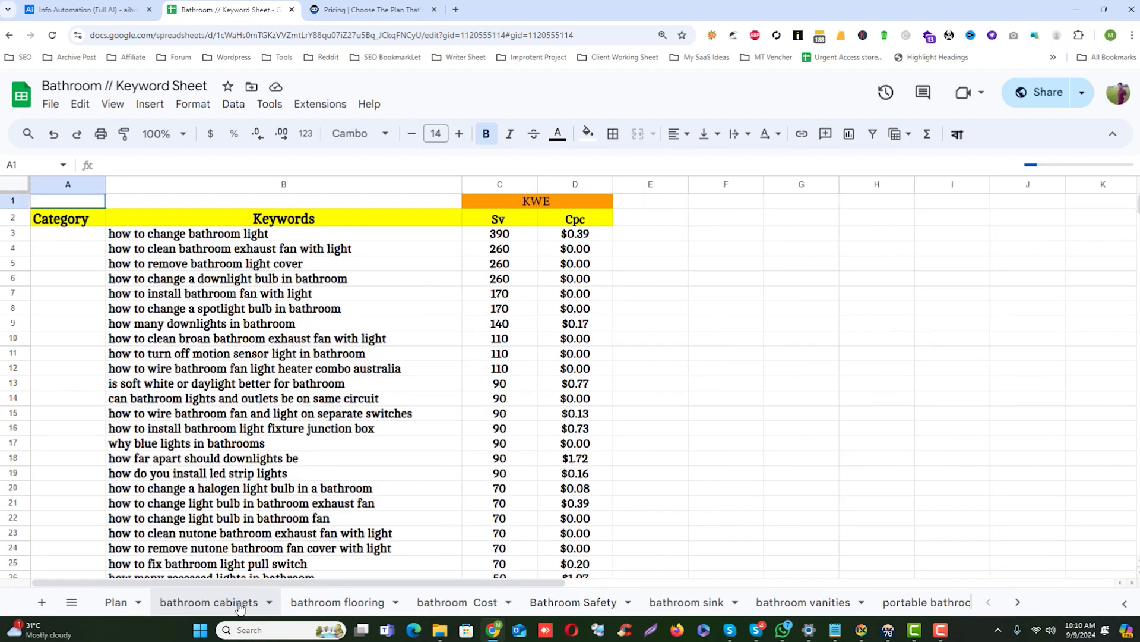
Select the keywords in B4:B1000 on the bathroom cabinets sheet and return to AI Buster's bulk article form
click(237, 606)
click(142, 253)
scroll(202, 452, down, 20)
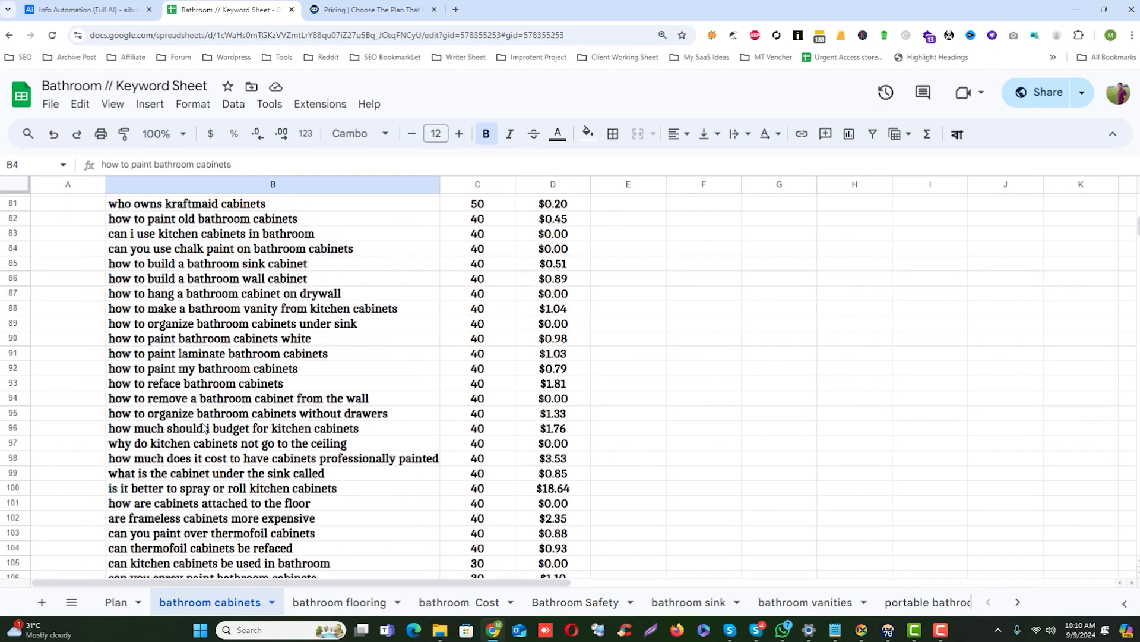
drag(1137, 249, 1138, 515)
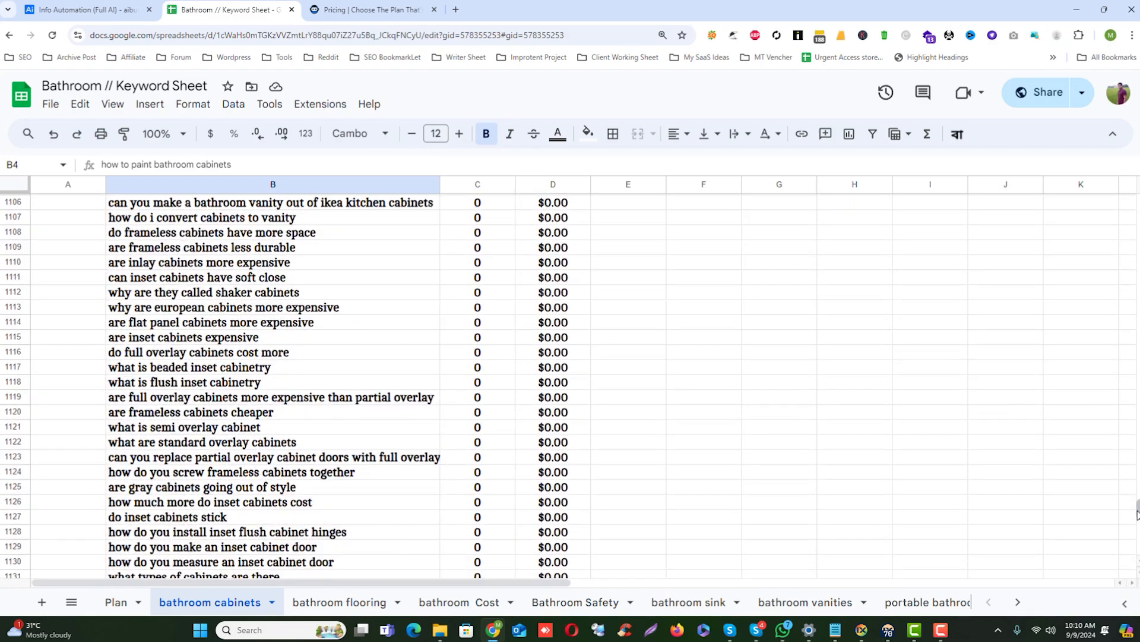
scroll(327, 468, up, 6)
scroll(323, 468, up, 20)
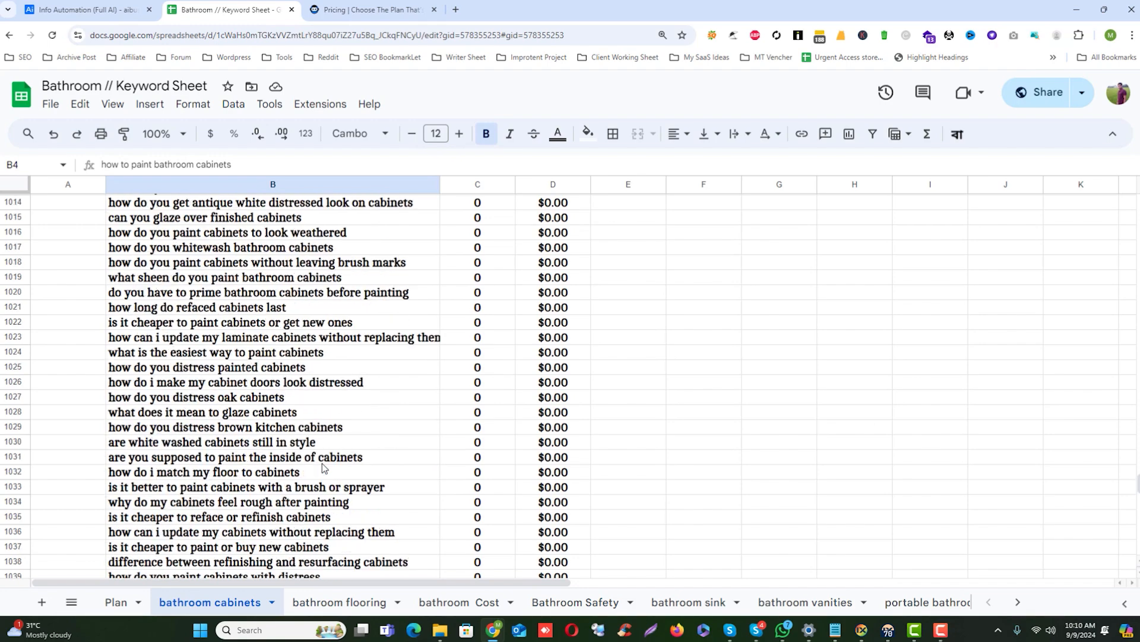
scroll(323, 467, down, 7)
scroll(322, 467, up, 2)
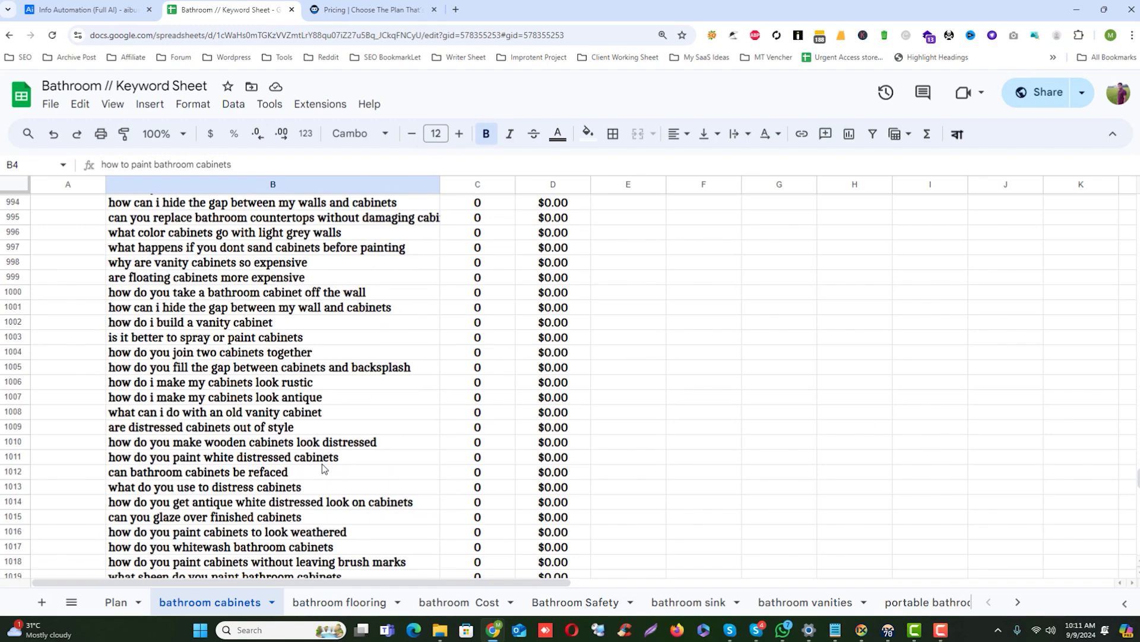
shift+click(168, 294)
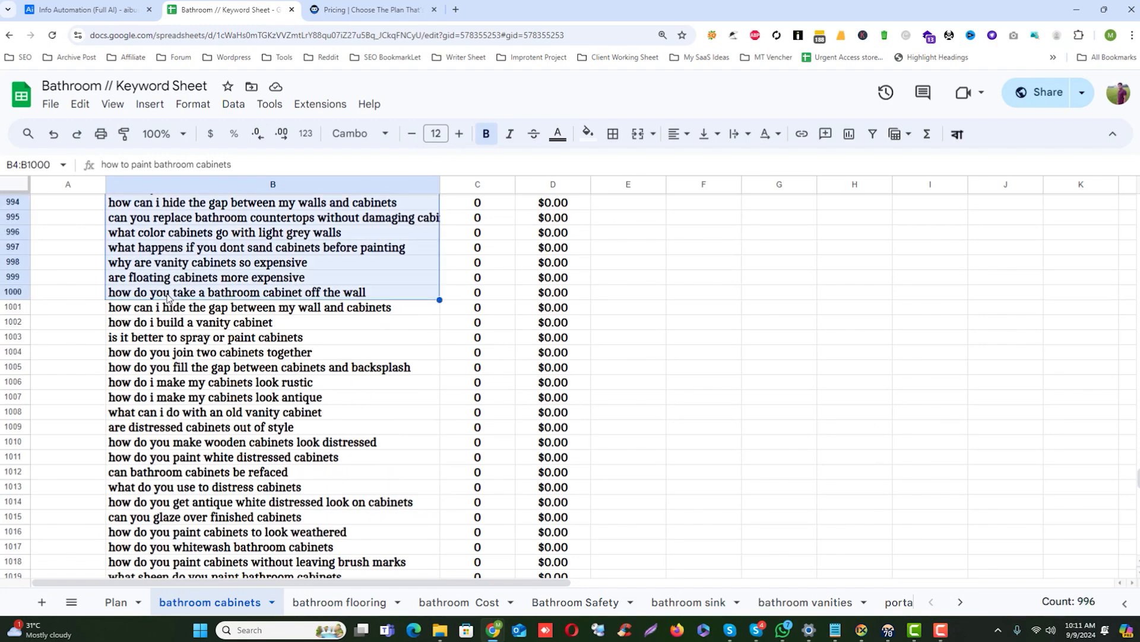
click(94, 7)
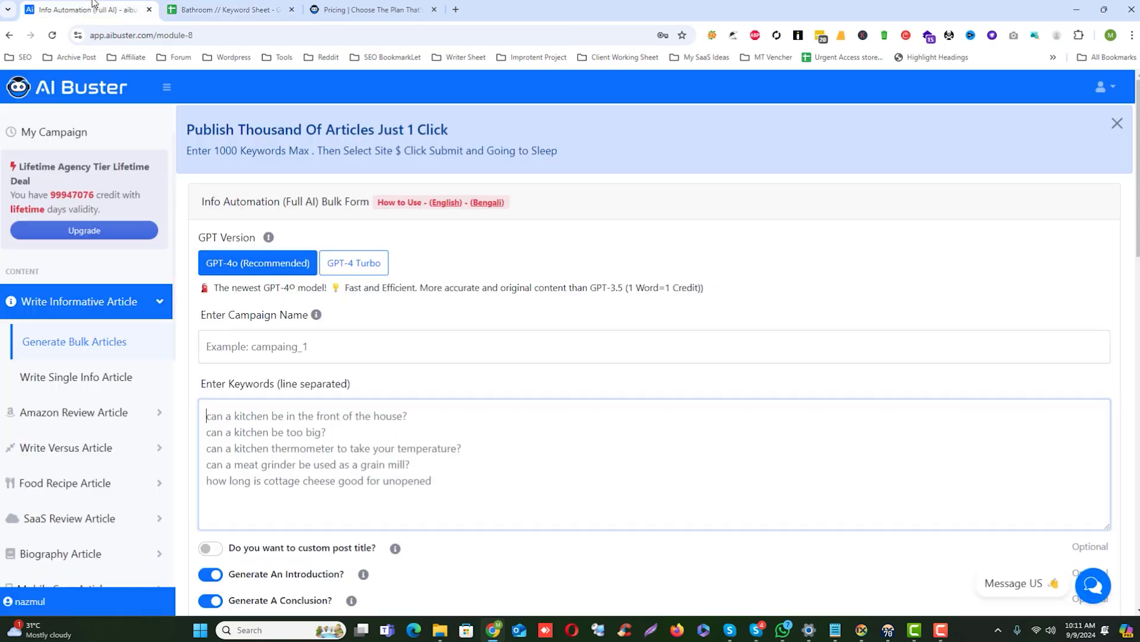
Paste the copied bathroom cabinet keywords into the bulk form and name the campaign "1000 test article"
key(ctrl+v)
drag(1105, 504, 1107, 402)
click(384, 356)
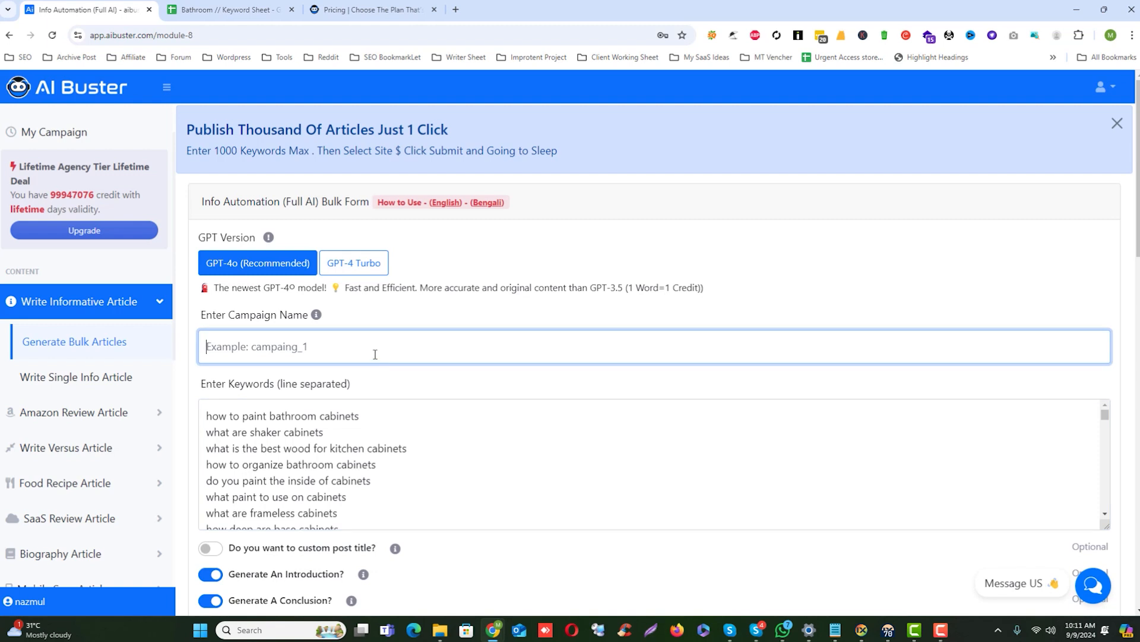
text(100 test)
text(0 )
text(test a)
text(rtic)
text(icle)
Enable the custom post title option to view its titles field and switch it off again, keeping the keyword list unchanged
scroll(333, 373, down, 3)
click(213, 369)
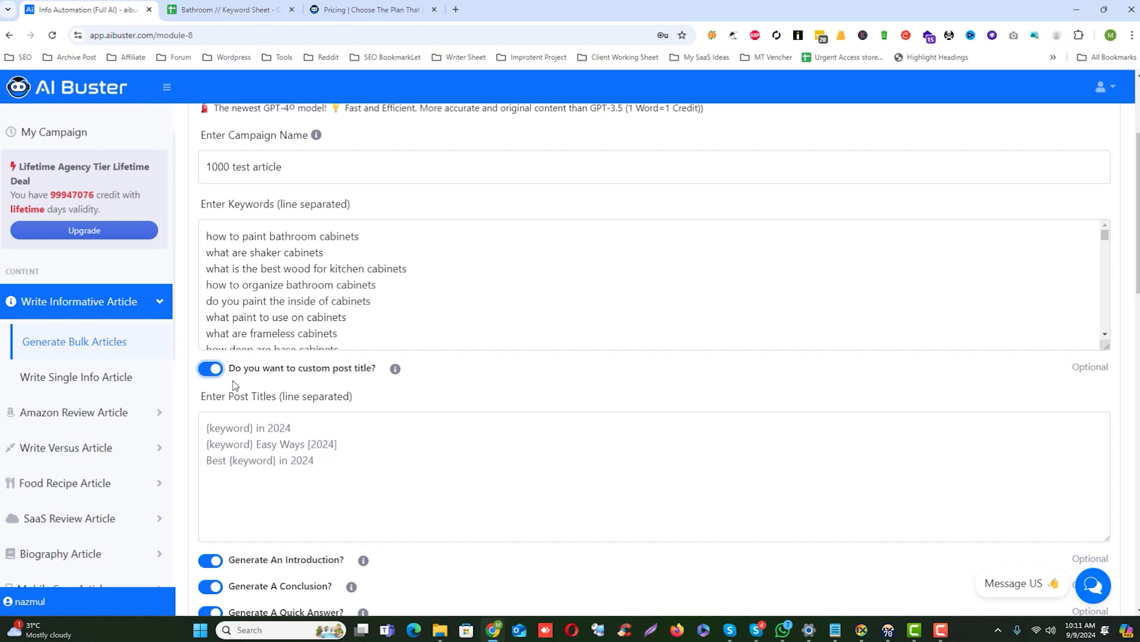
click(218, 370)
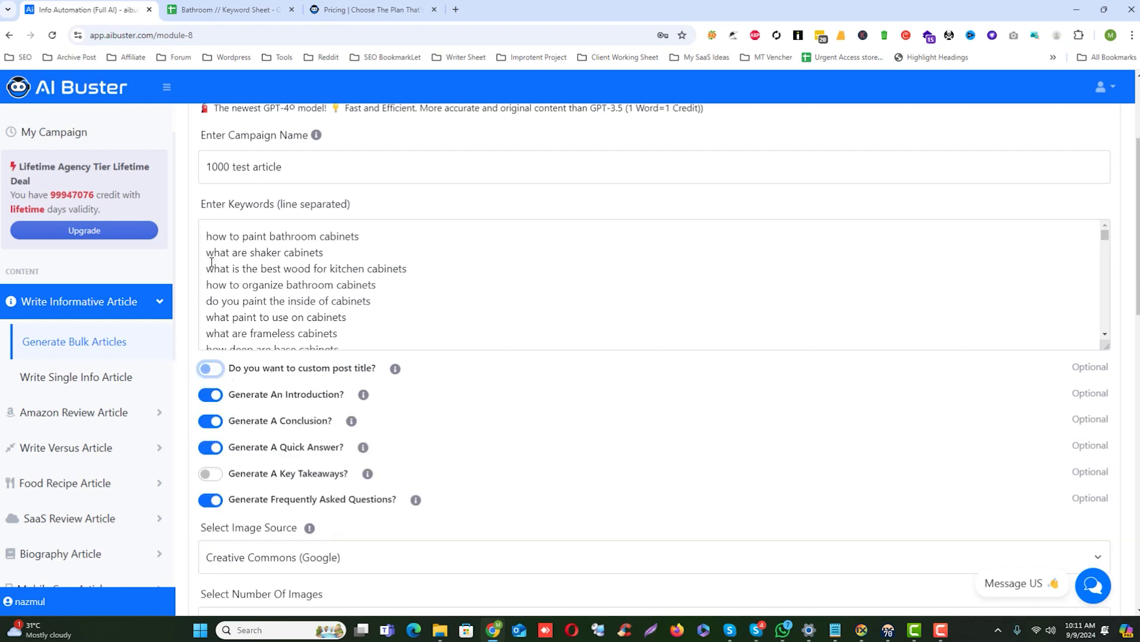
drag(207, 237, 322, 404)
click(354, 334)
middle_click(353, 335)
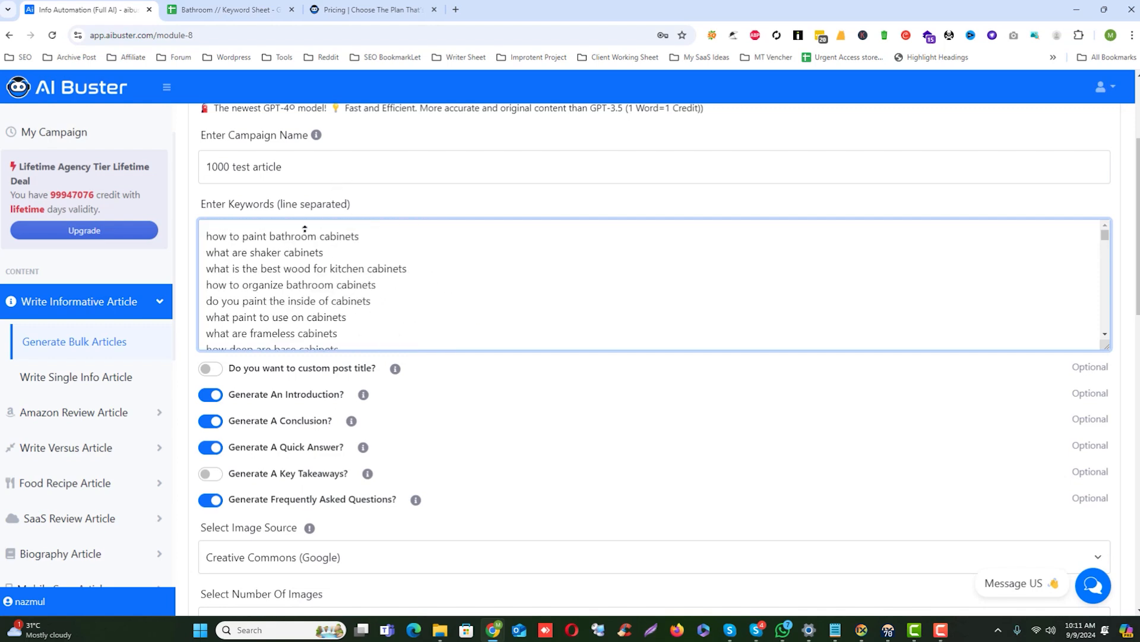
Enable custom post titles and enter the title template "{keyword} in 2024"
click(218, 370)
click(351, 243)
click(185, 245)
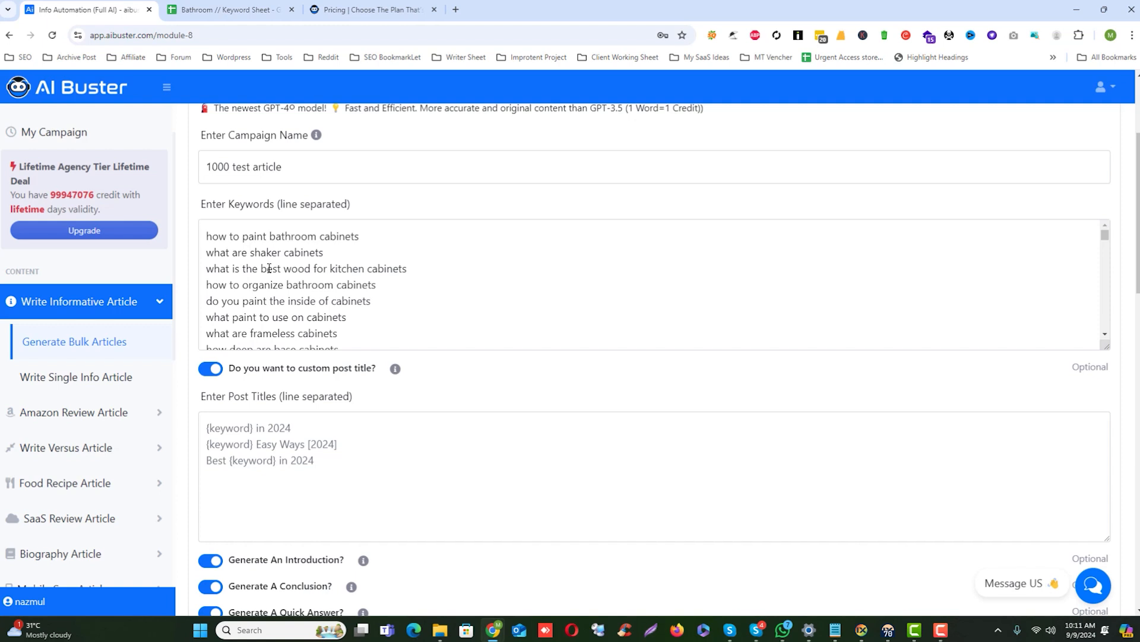
click(390, 297)
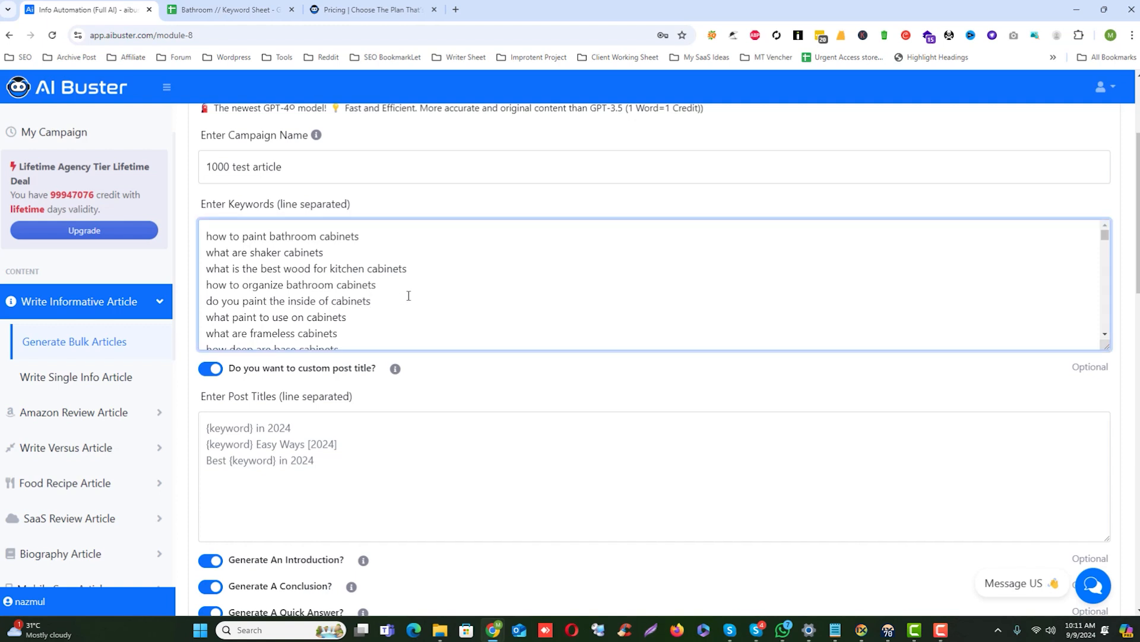
click(296, 473)
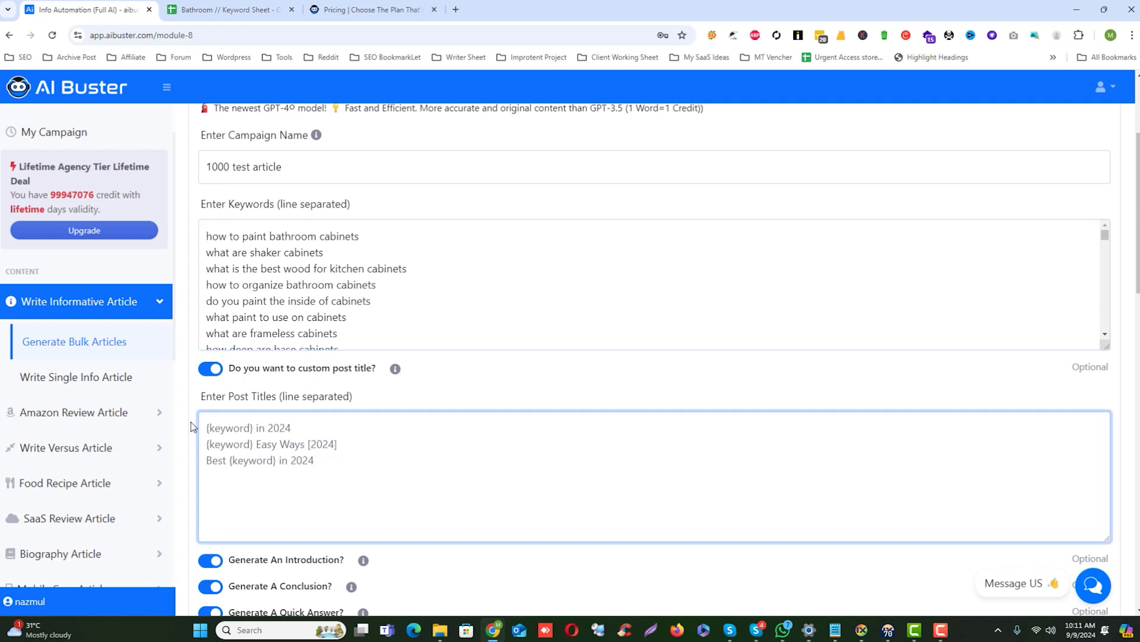
text({keywr)
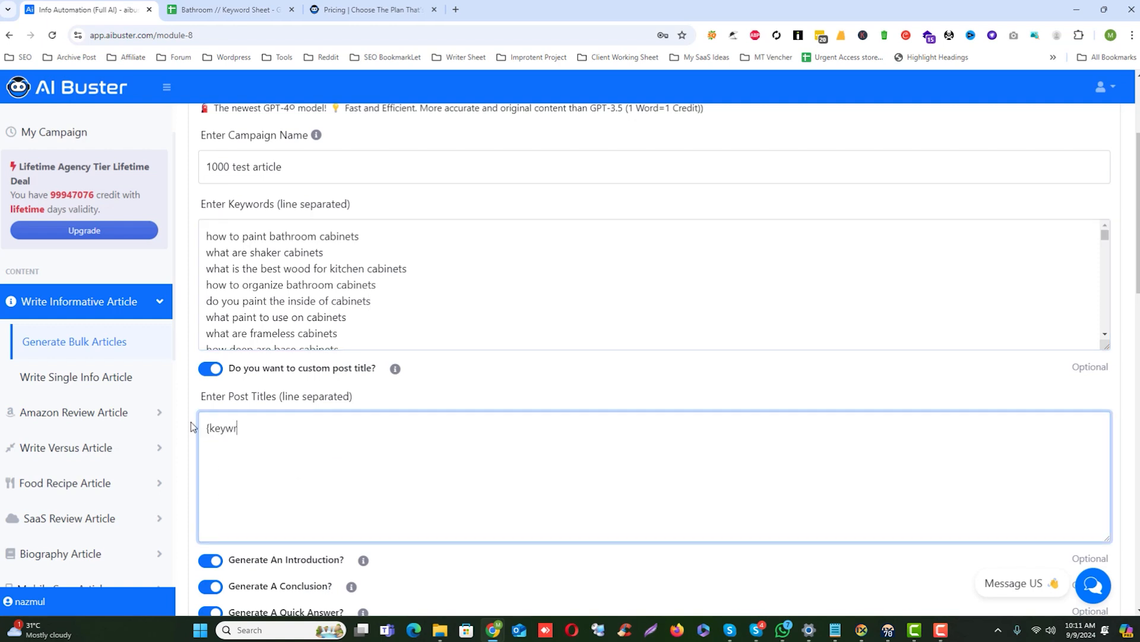
text(o)
text(ord)
text(rd)
text(})
text( in 2024)
Copy the title template, paste it onto further lines of the post titles, and undo the pasted copies
key(ctrl+a)
key(ctrl+c)
key(Right)
key(Return)
key(ctrl+v)
key(ctrl+v)
key(ctrl+z)
key(ctrl+z)
Try pasting over the {keyword} placeholder in the post title template and undo the replacement
triple_click(368, 235)
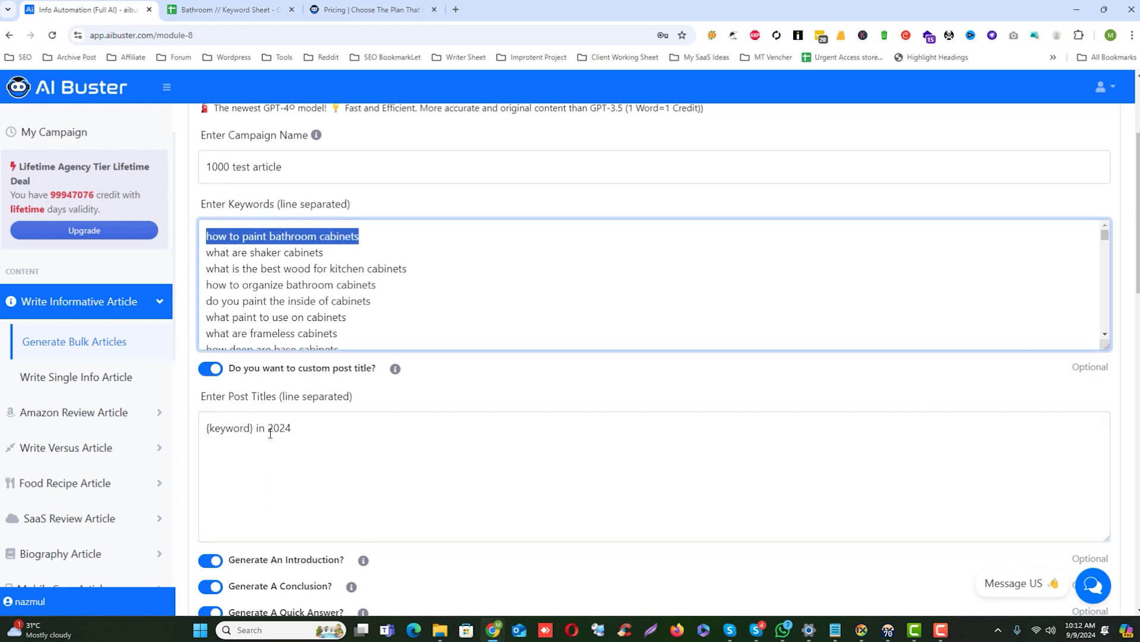
double_click(244, 429)
shift+click(201, 429)
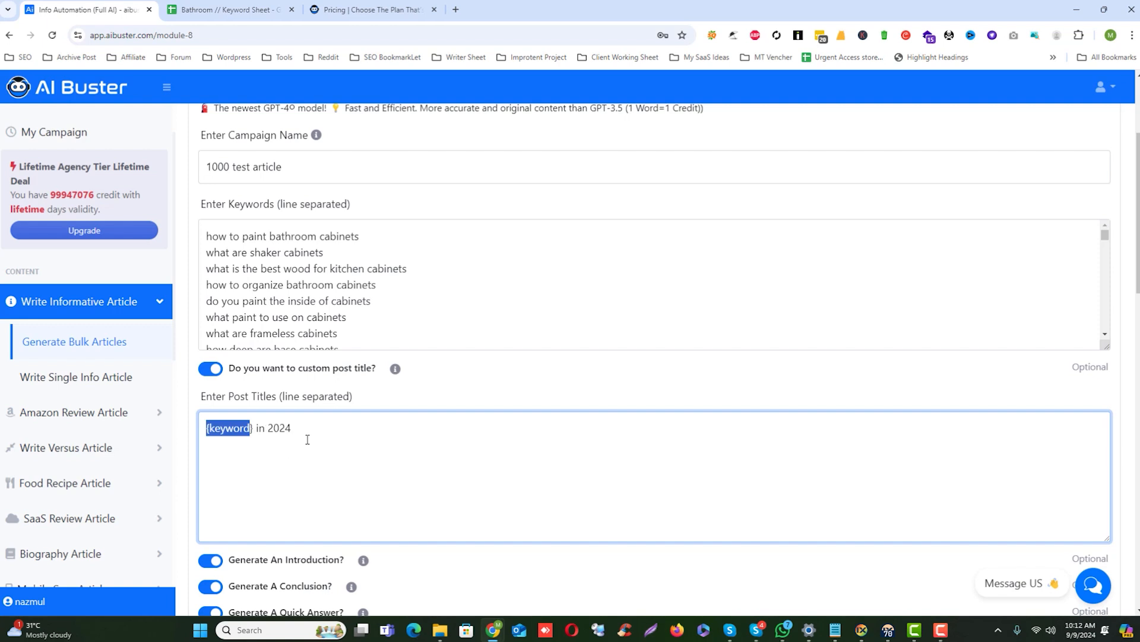
drag(254, 428, 184, 434)
key(ctrl+v)
key(ctrl+z)
click(240, 431)
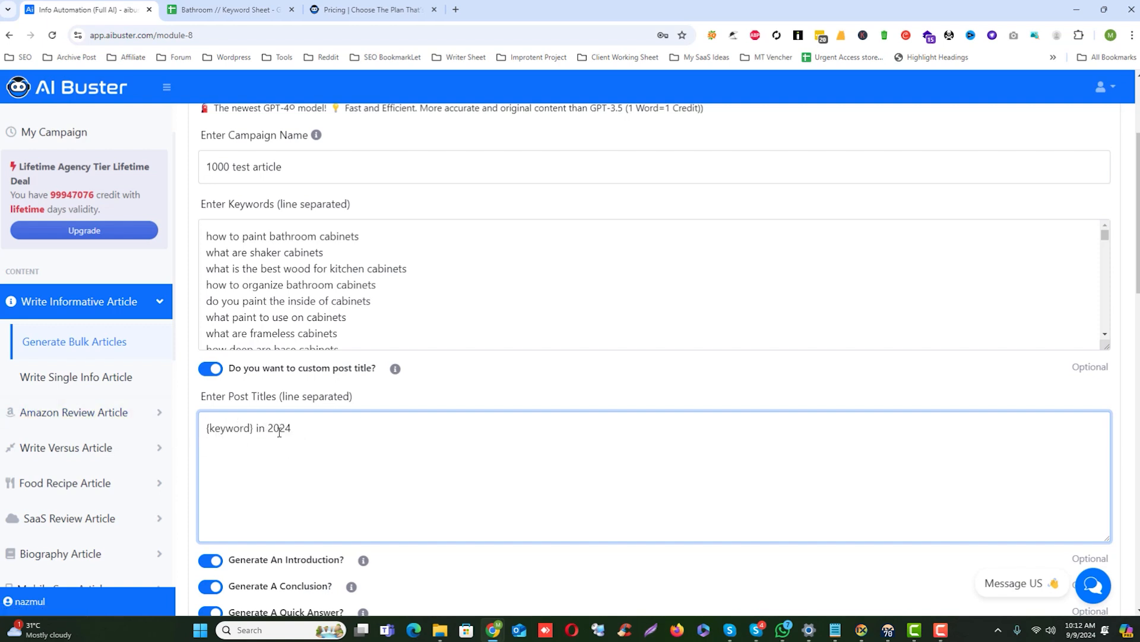
Try adding a word in front of {keyword} in the title template and remove it again
click(206, 430)
text(Best)
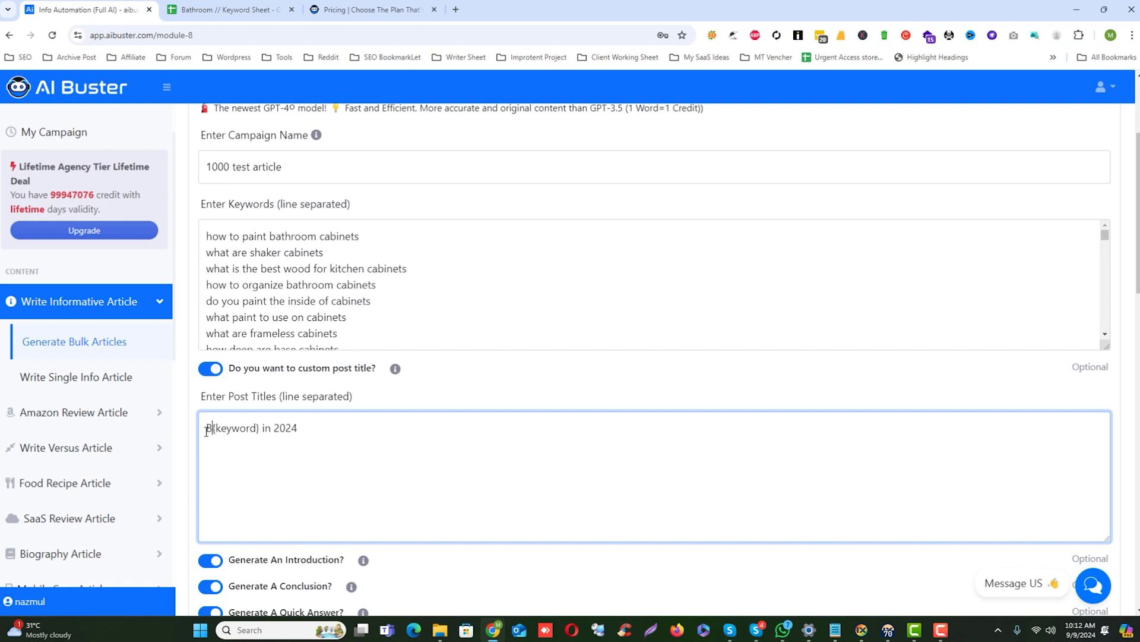
double_click(216, 429)
text(T)
key(BackSpace)
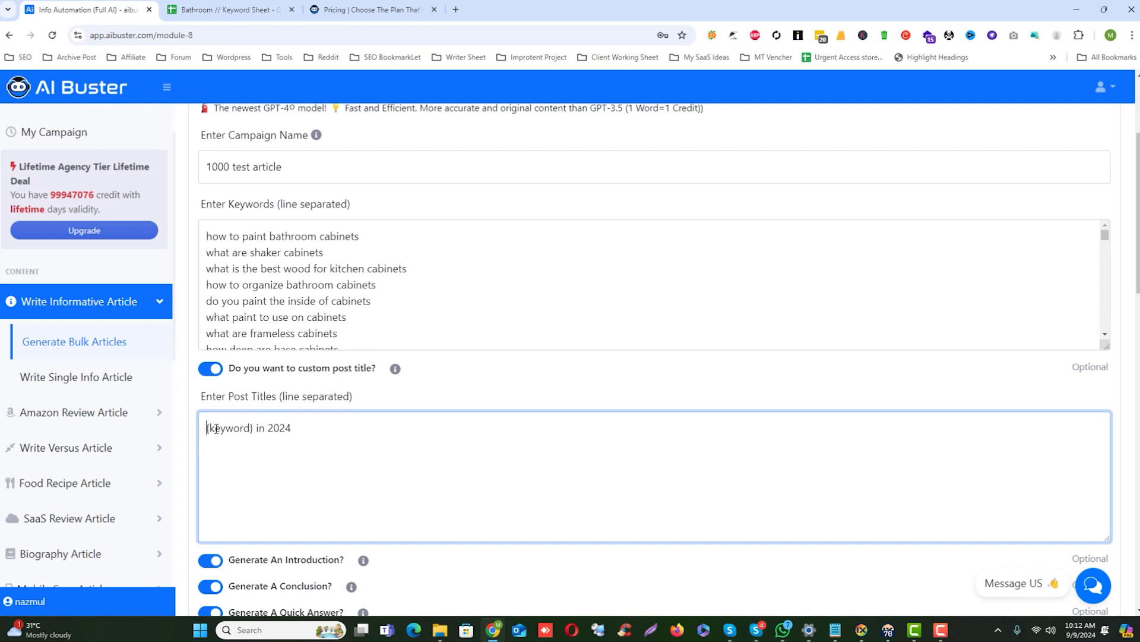
Add a line break after the title template and turn off the custom post title option
click(336, 430)
key(Return)
click(227, 371)
Switch the conclusion and quick answer options off and back on, checking the first keyword in between
scroll(327, 448, down, 2)
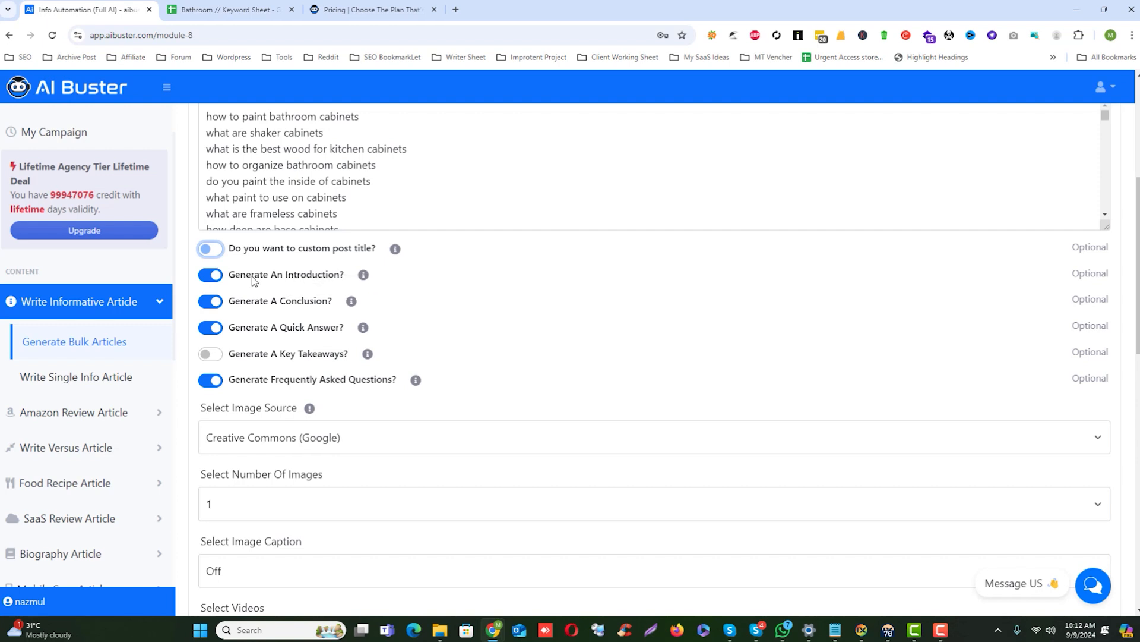
click(220, 304)
click(220, 304)
scroll(296, 331, up, 1)
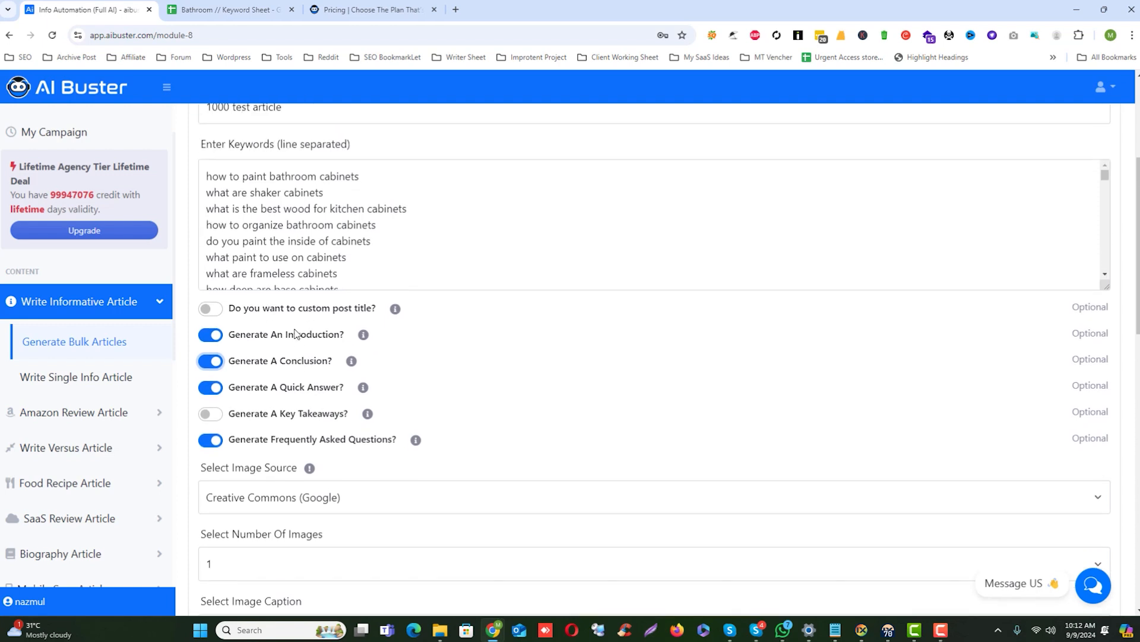
drag(384, 173, 205, 173)
click(281, 208)
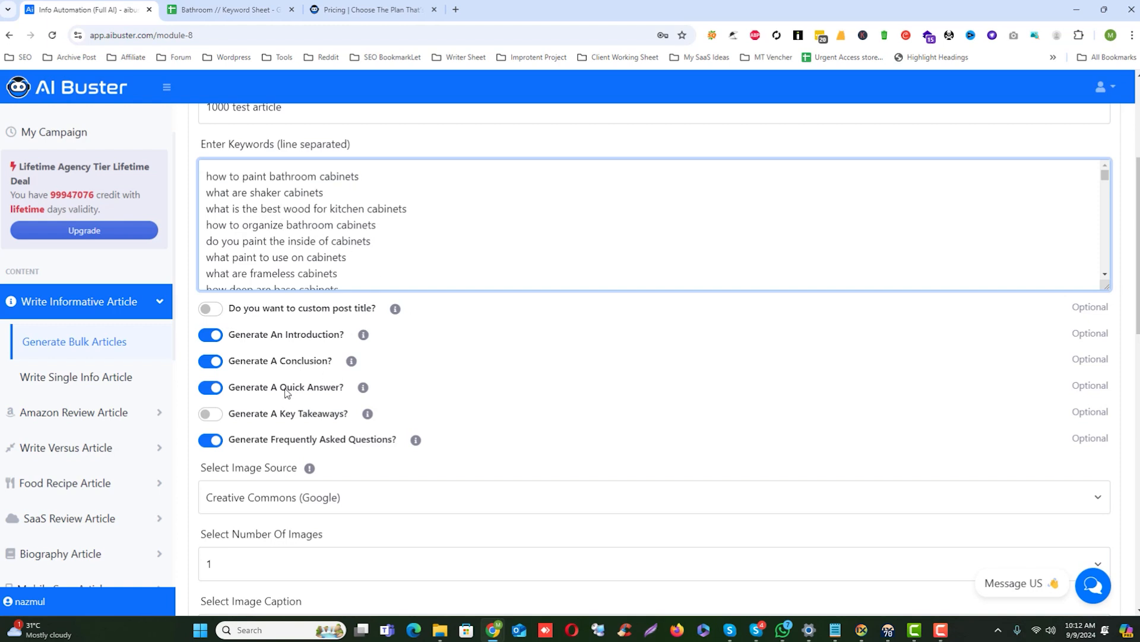
click(214, 388)
click(213, 388)
scroll(267, 428, down, 1)
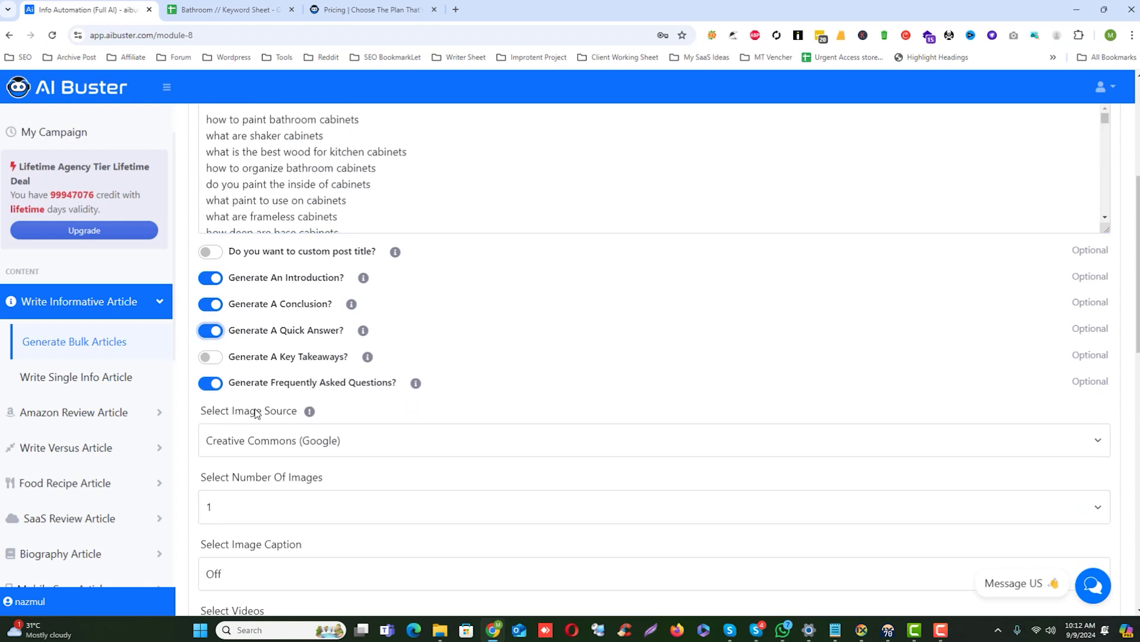
Turn on the key takeaways option for the generated articles
click(208, 355)
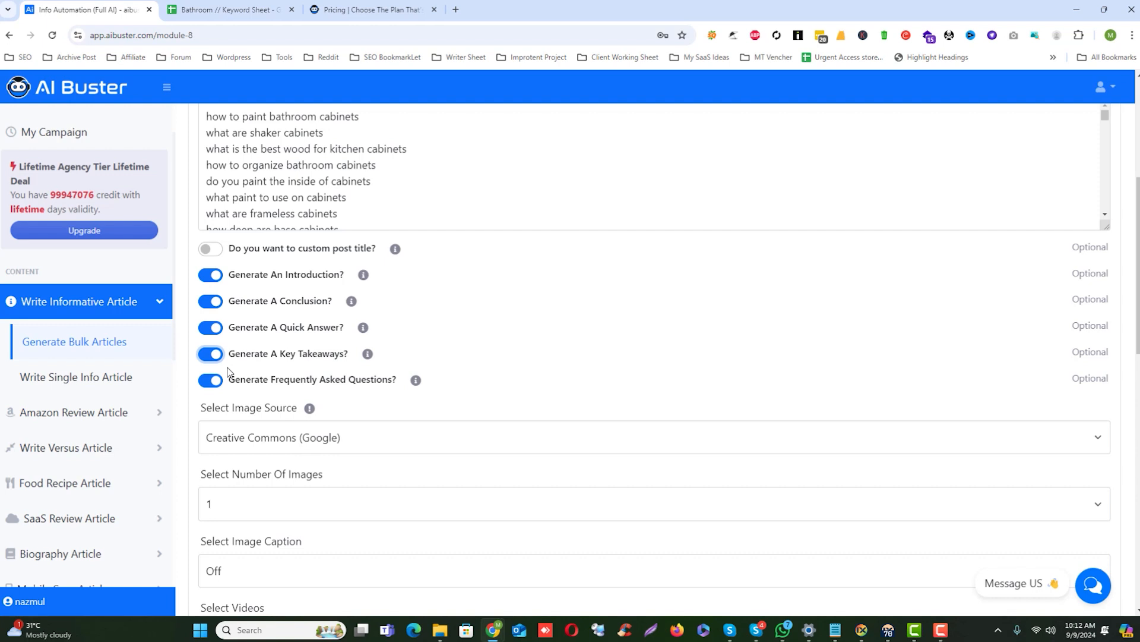
click(214, 356)
click(214, 359)
Switch the frequently asked questions option off and back on, leaving it enabled
click(220, 383)
click(220, 383)
scroll(220, 383, down, 2)
click(212, 261)
click(213, 262)
scroll(291, 360, up, 2)
scroll(266, 369, up, 1)
scroll(266, 369, down, 4)
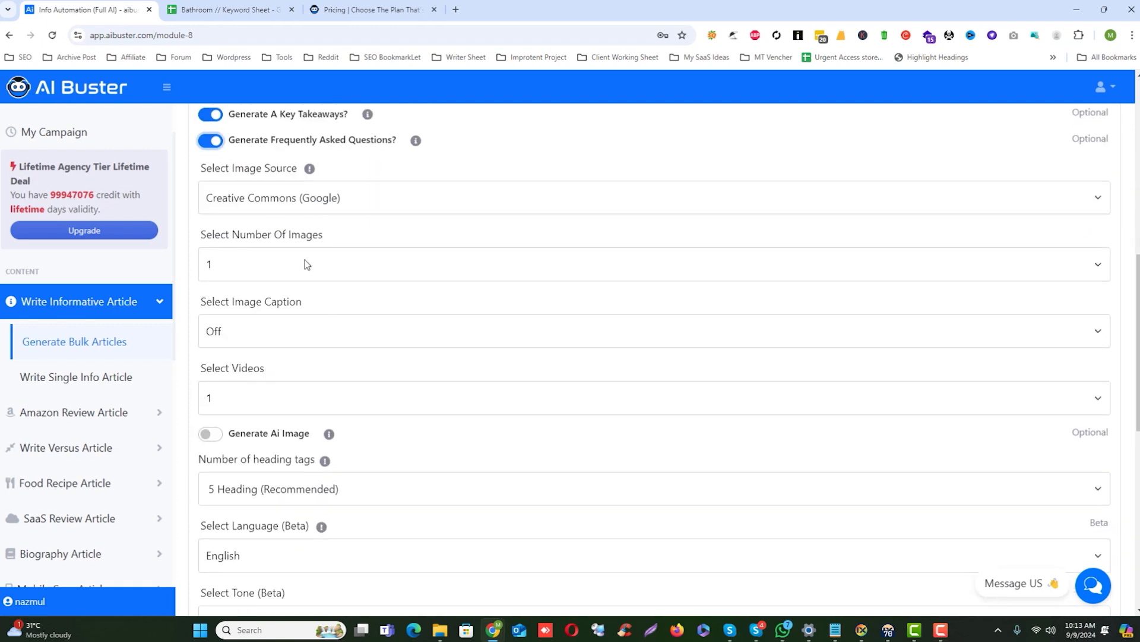
Try 3 Heading as the number of heading tags and restore 5 Heading (Recommended)
click(300, 488)
click(297, 489)
click(297, 489)
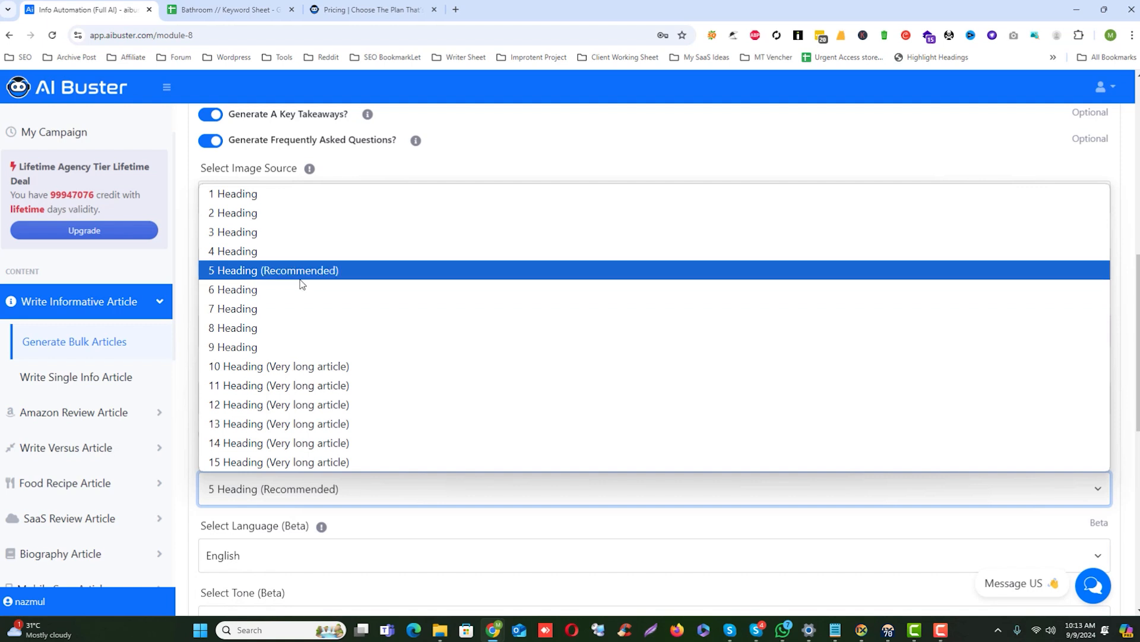
click(284, 232)
click(326, 496)
click(265, 268)
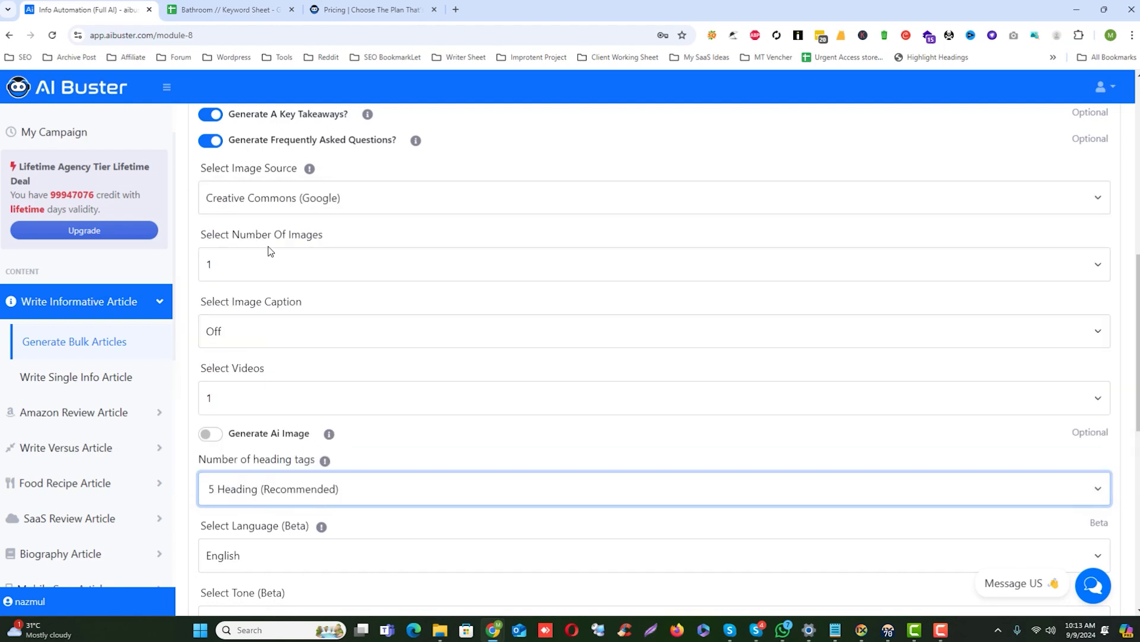
Look through the choices for the number of heading tags, from 1 Heading to 15 Heading (Very long article)
click(288, 496)
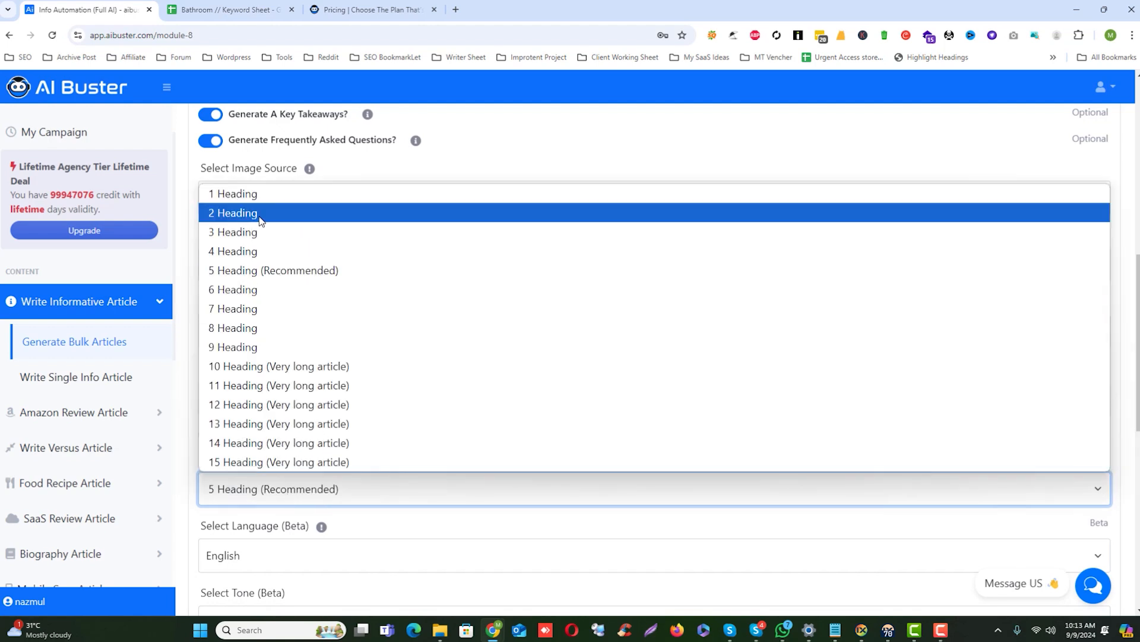
click(281, 497)
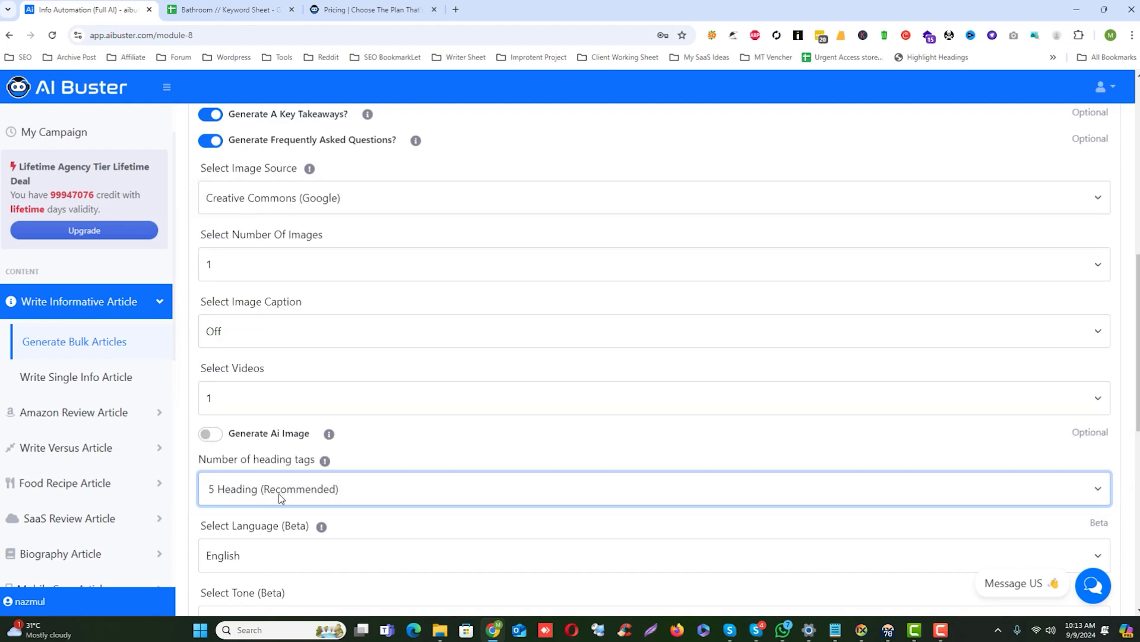
click(280, 497)
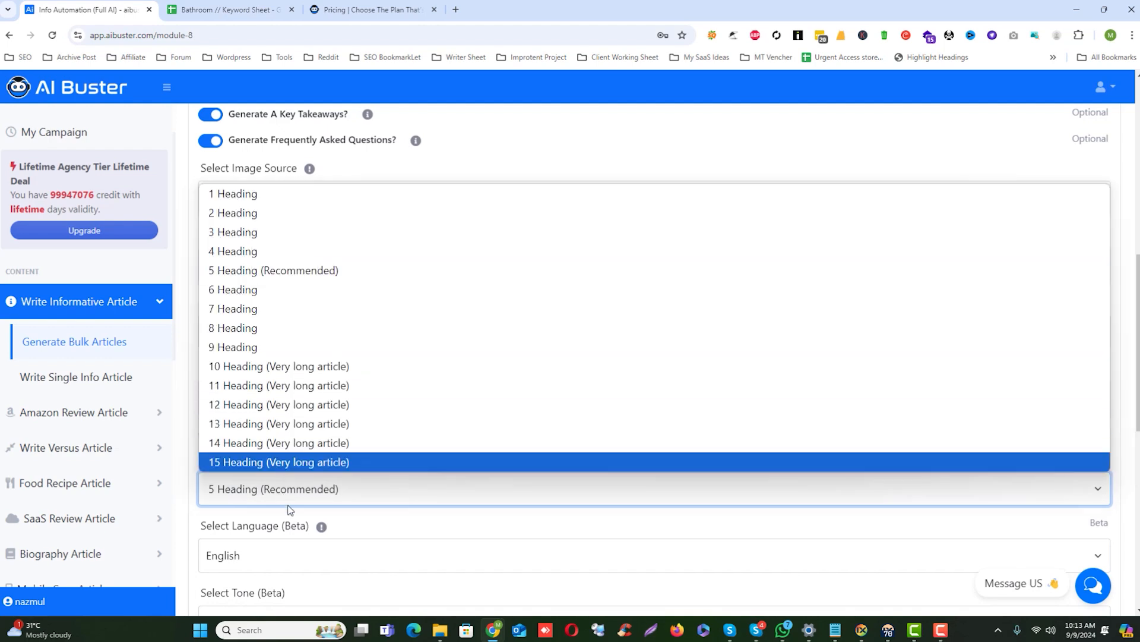
click(298, 498)
click(298, 498)
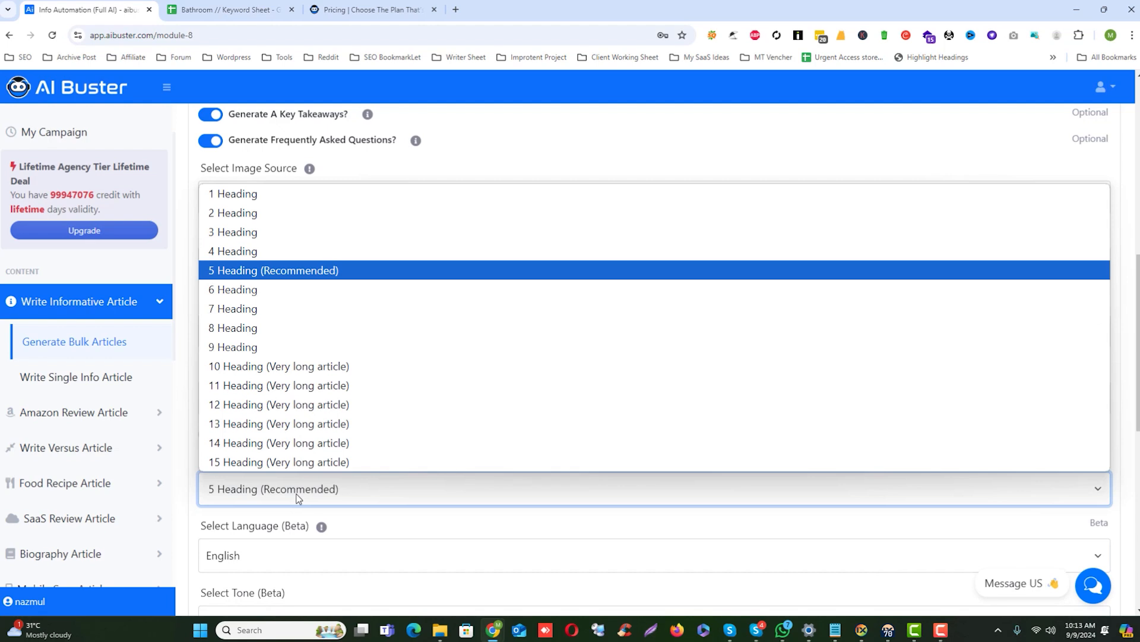
scroll(251, 404, up, 9)
scroll(273, 398, down, 10)
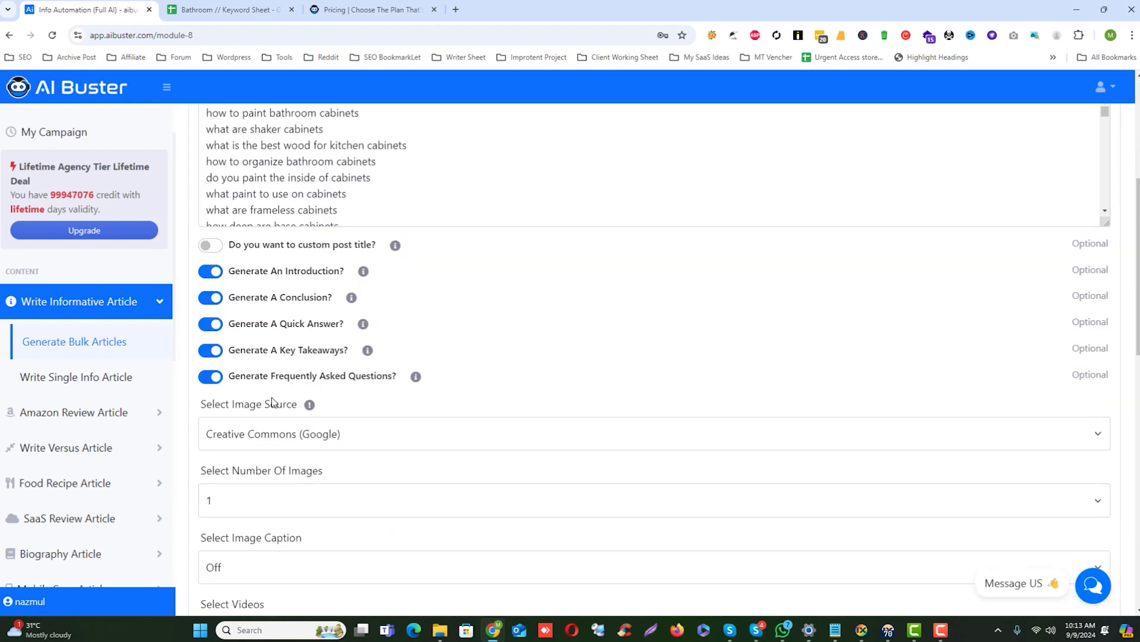
Set the videos option of the bulk articles to No Video
click(255, 434)
click(256, 433)
click(233, 345)
click(233, 345)
click(233, 345)
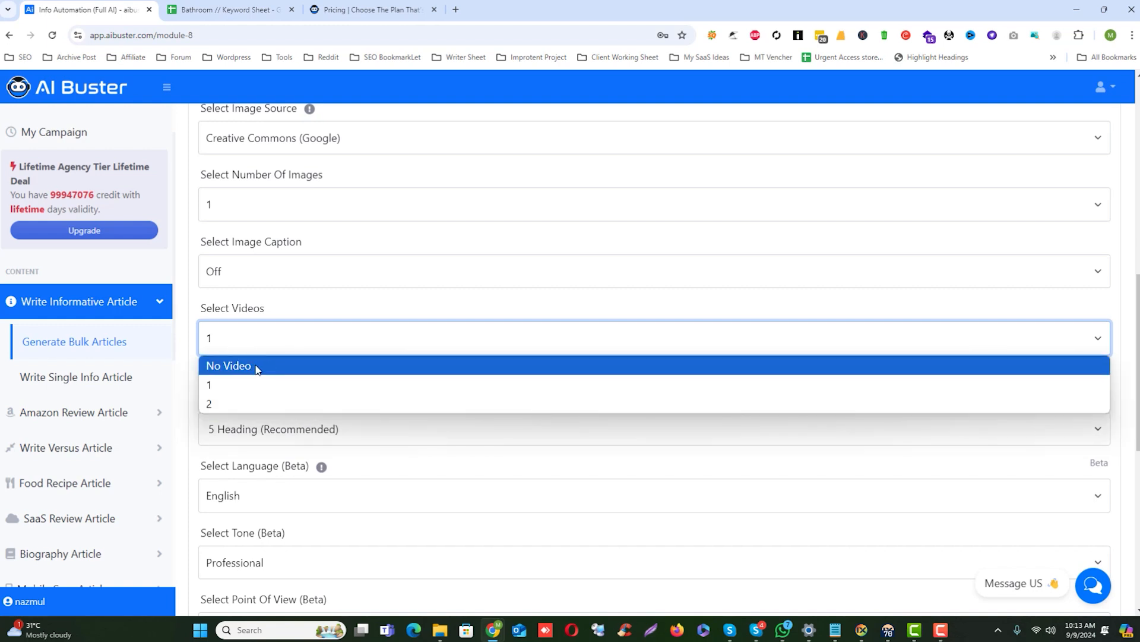
click(252, 367)
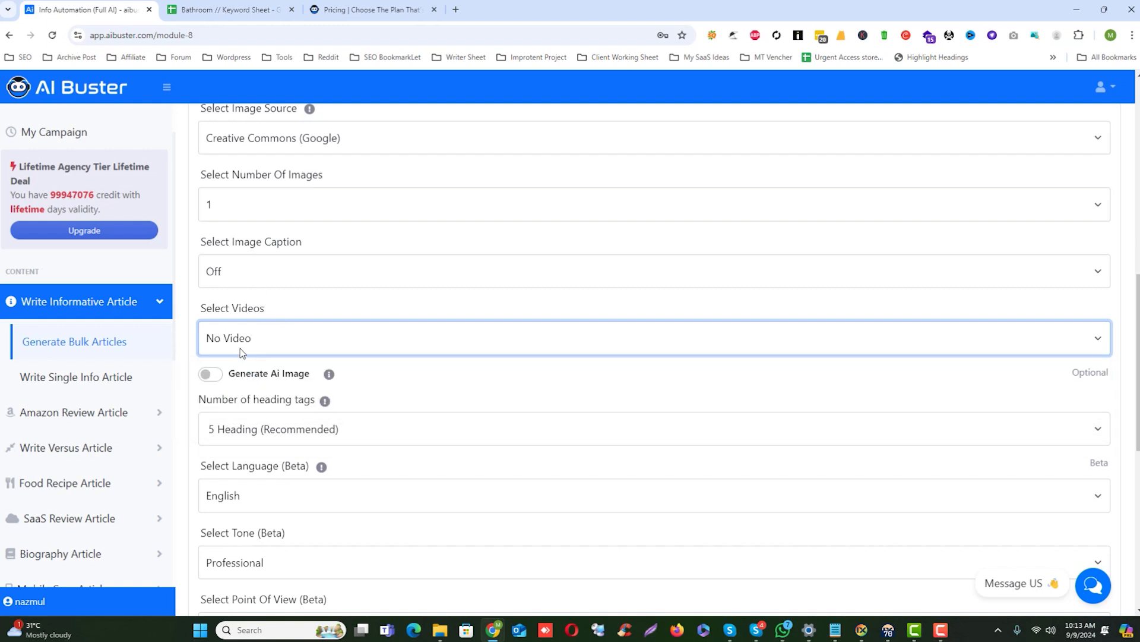
scroll(240, 350, up, 1)
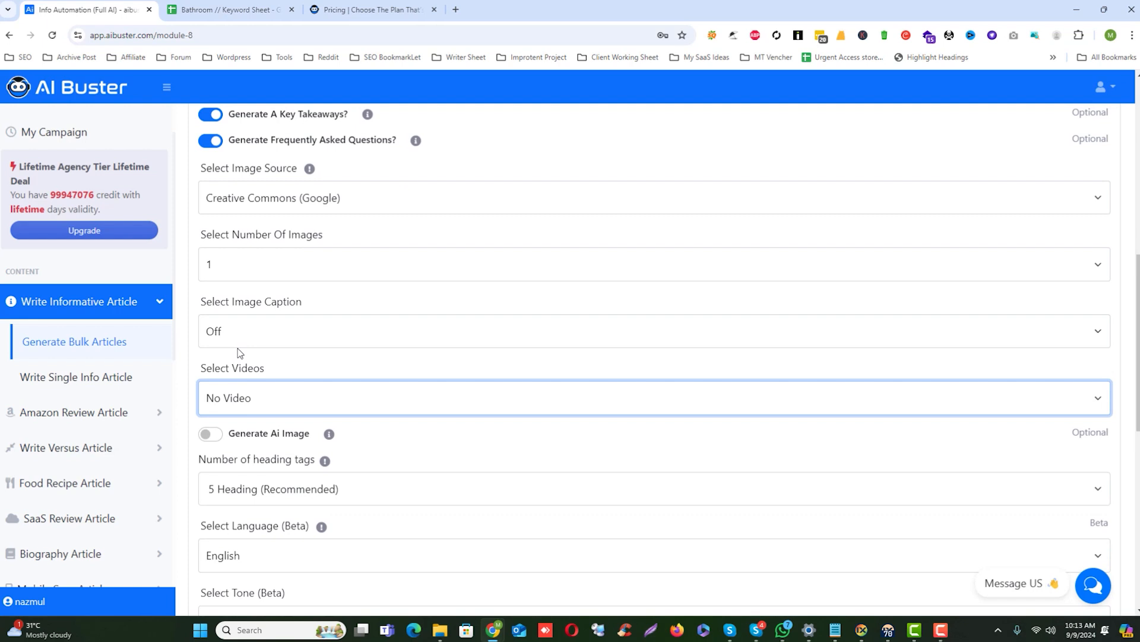
View the image source options, and in a new browser tab search Google Images for "bird" filtered to Creative Commons licenses
click(256, 204)
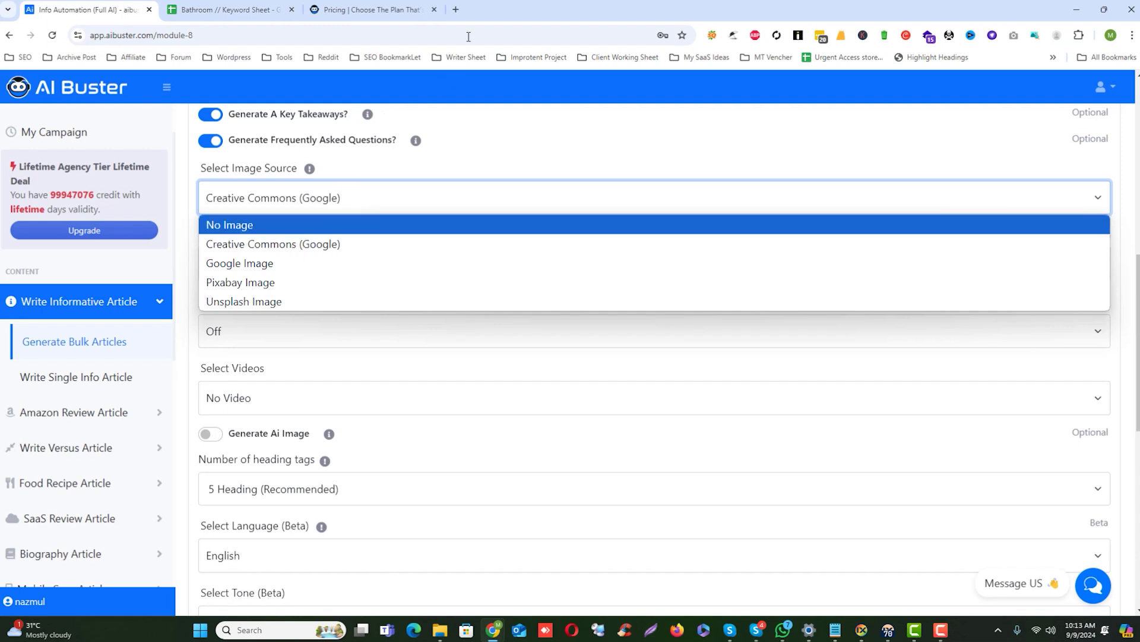
click(457, 11)
click(457, 10)
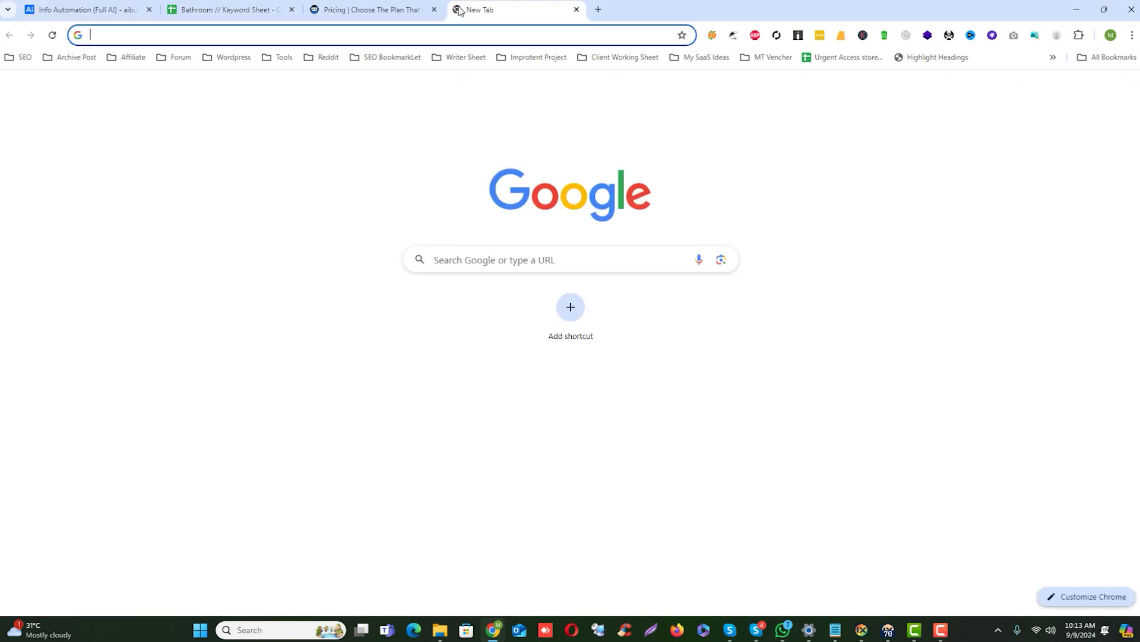
text(bird)
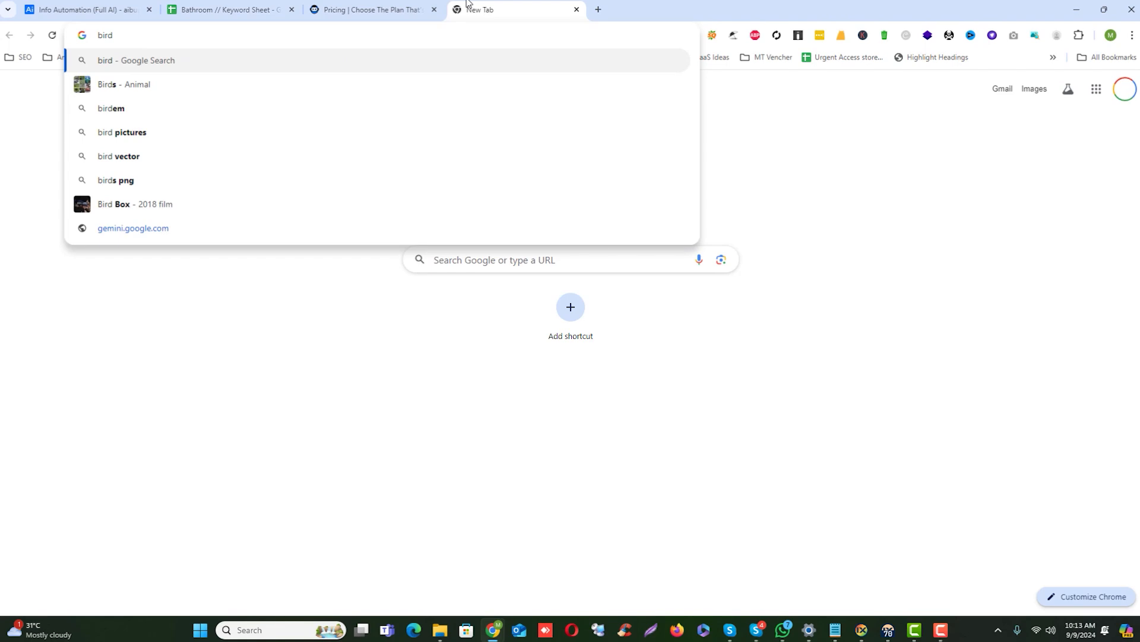
key(Return)
click(171, 135)
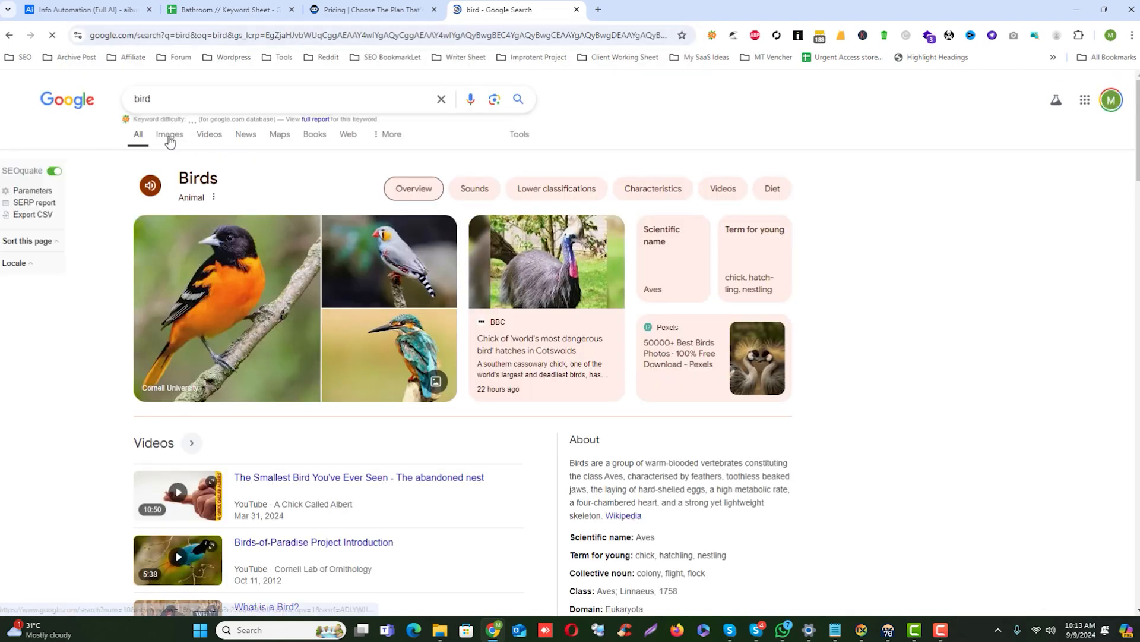
click(362, 211)
click(235, 207)
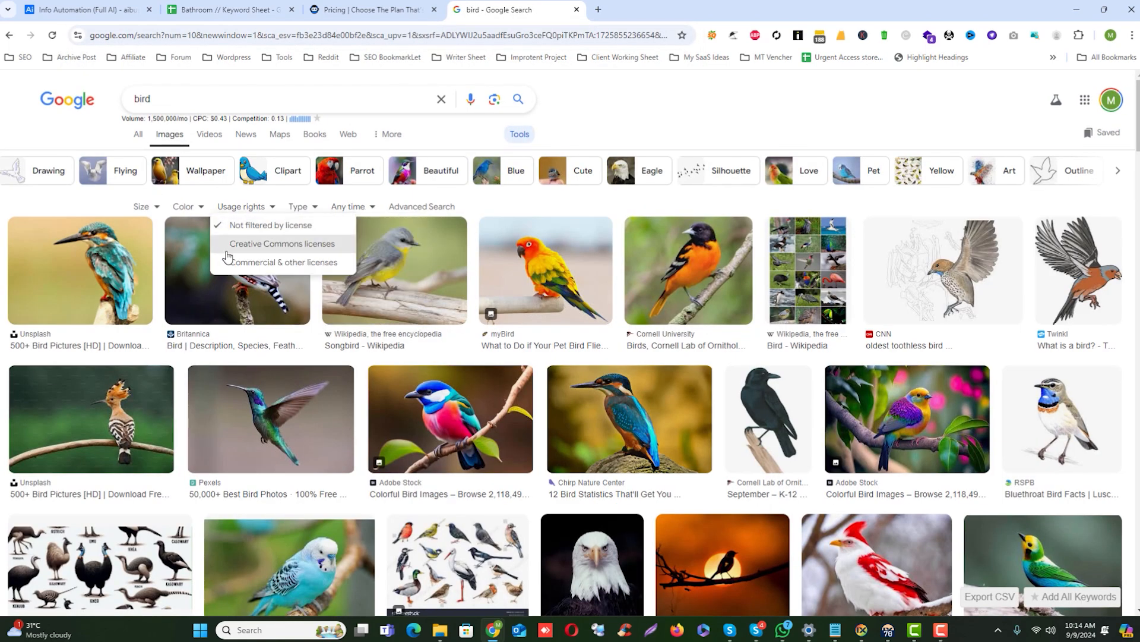
click(296, 245)
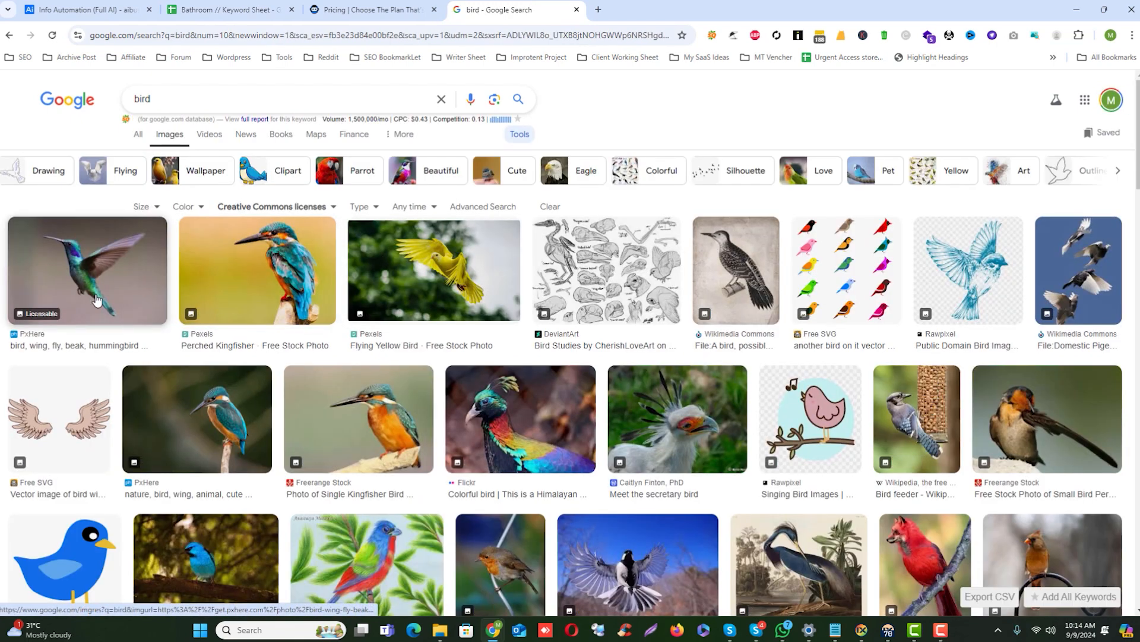
Preview the hummingbird photo from the bird image results, and return to the AI Buster bulk article form
click(121, 295)
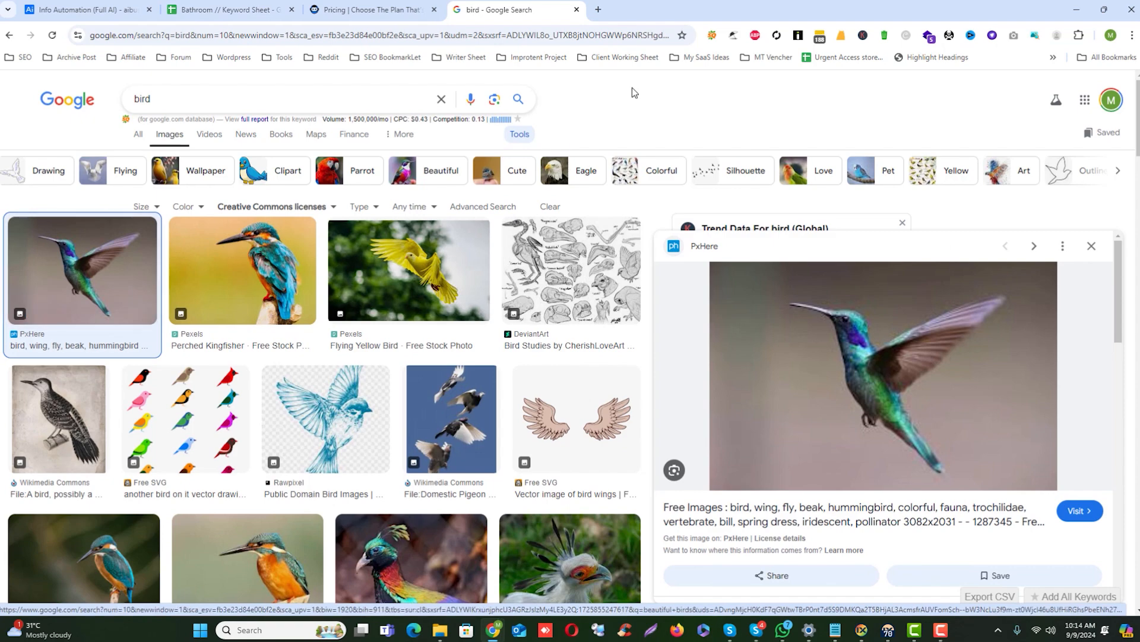
click(203, 6)
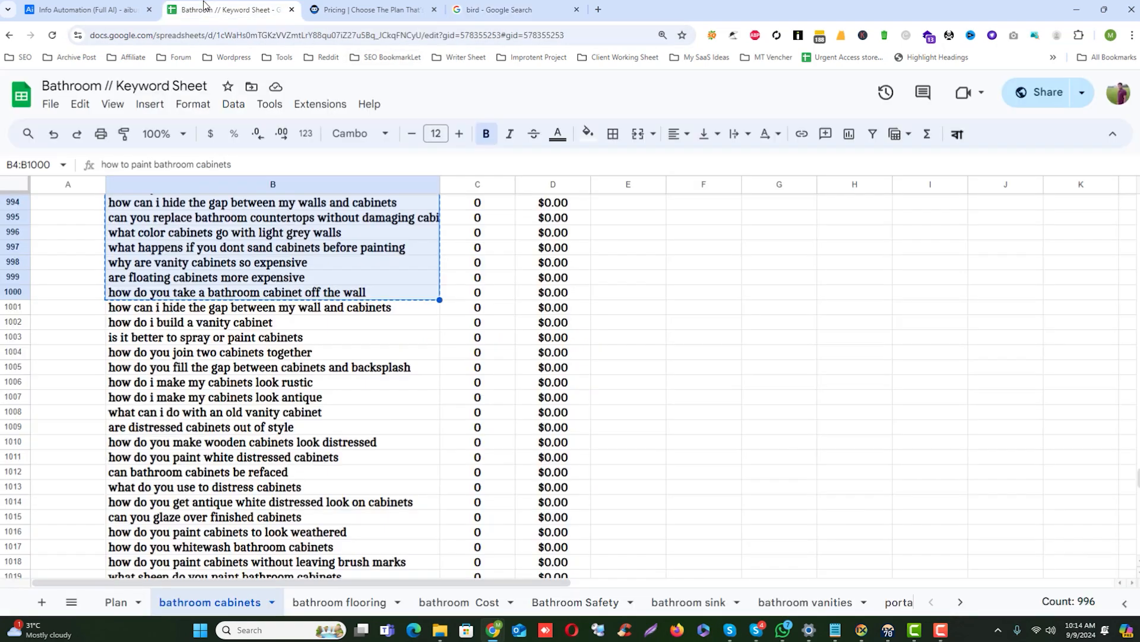
click(89, 9)
scroll(296, 297, up, 1)
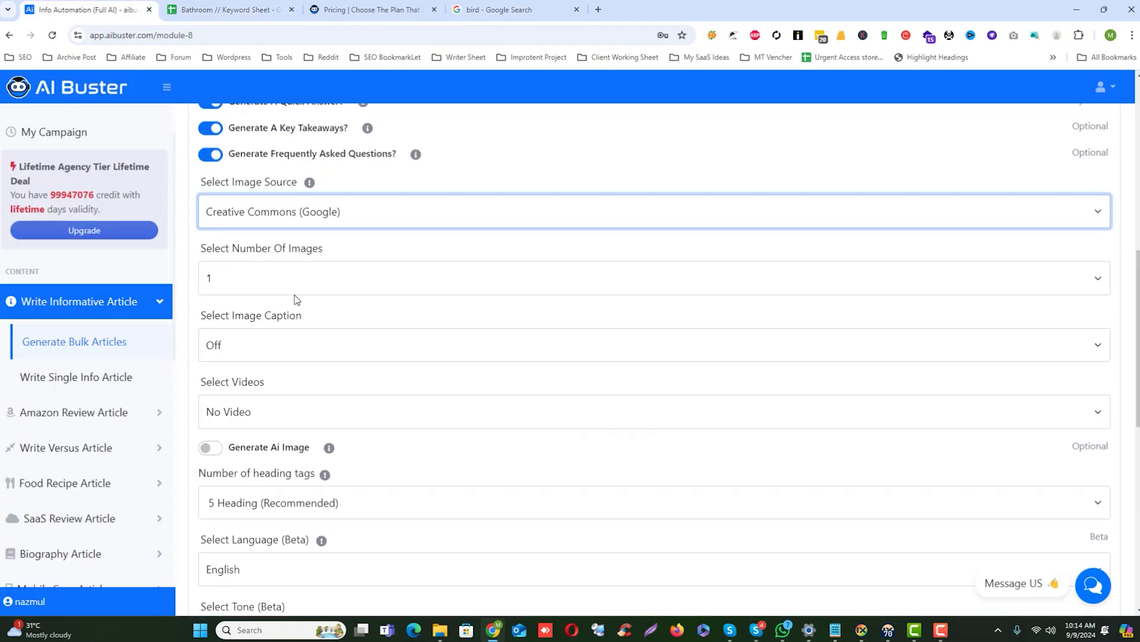
View the image caption choices, and set the image source of the bulk articles to Google Image
click(282, 386)
click(251, 380)
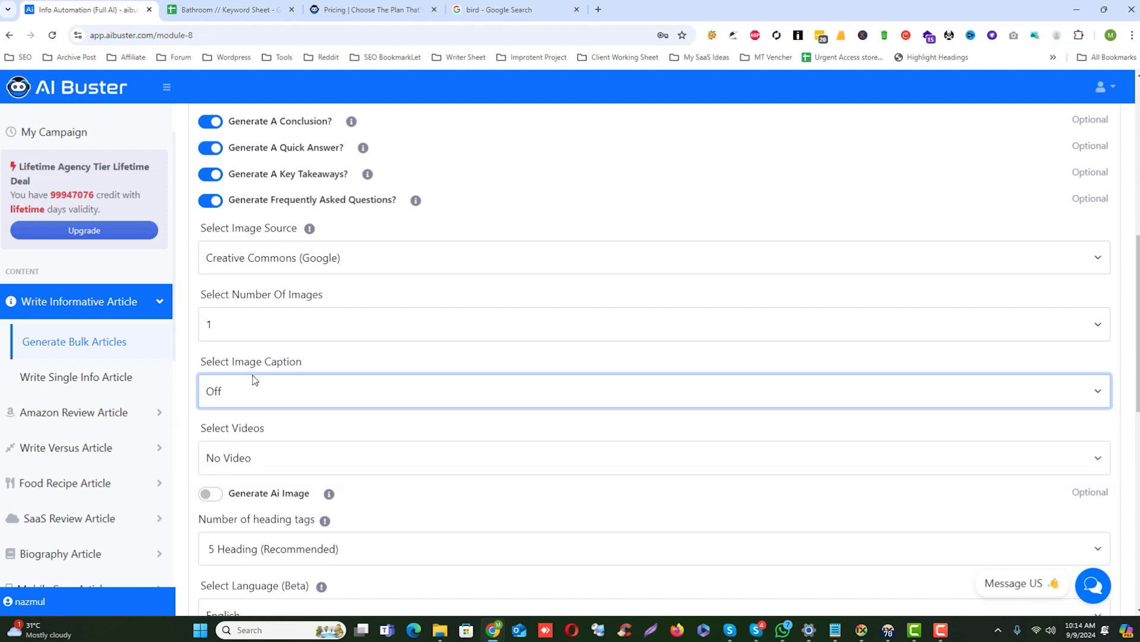
click(257, 268)
click(242, 328)
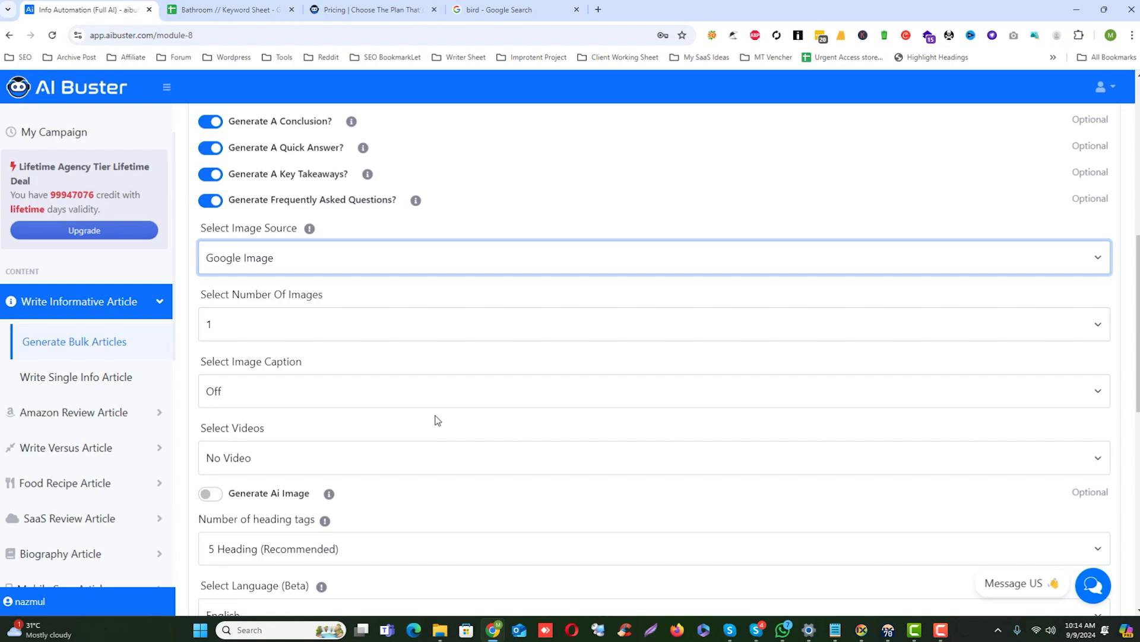
Look through the language choices for the bulk articles, from the start of the list to its end
scroll(436, 420, down, 2)
scroll(437, 423, up, 3)
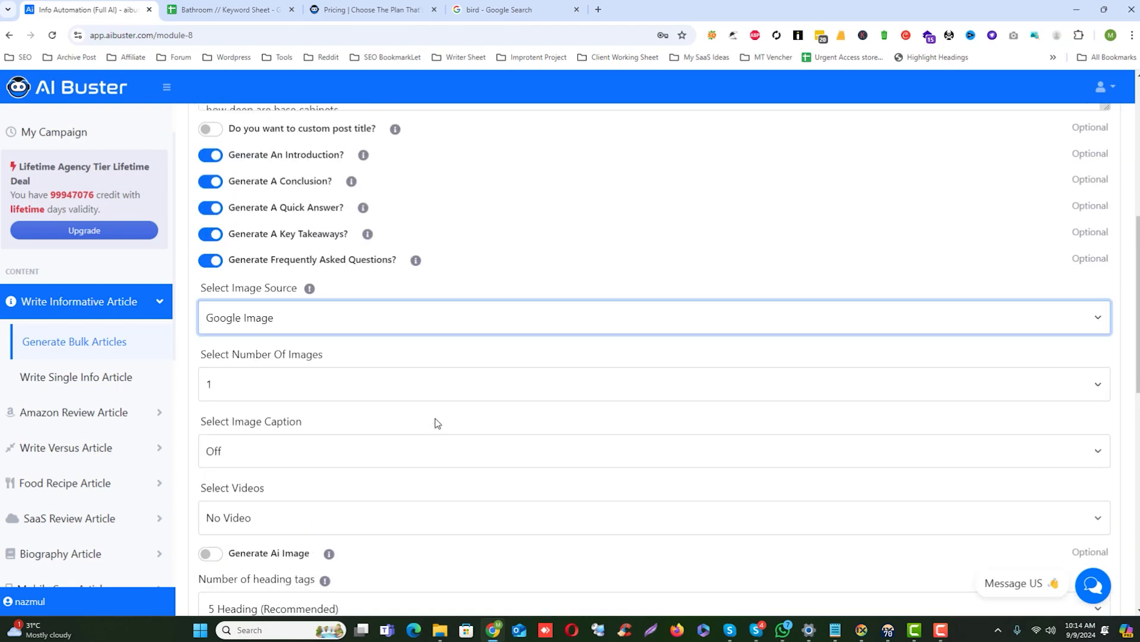
scroll(438, 423, down, 4)
scroll(438, 423, up, 1)
scroll(438, 422, down, 4)
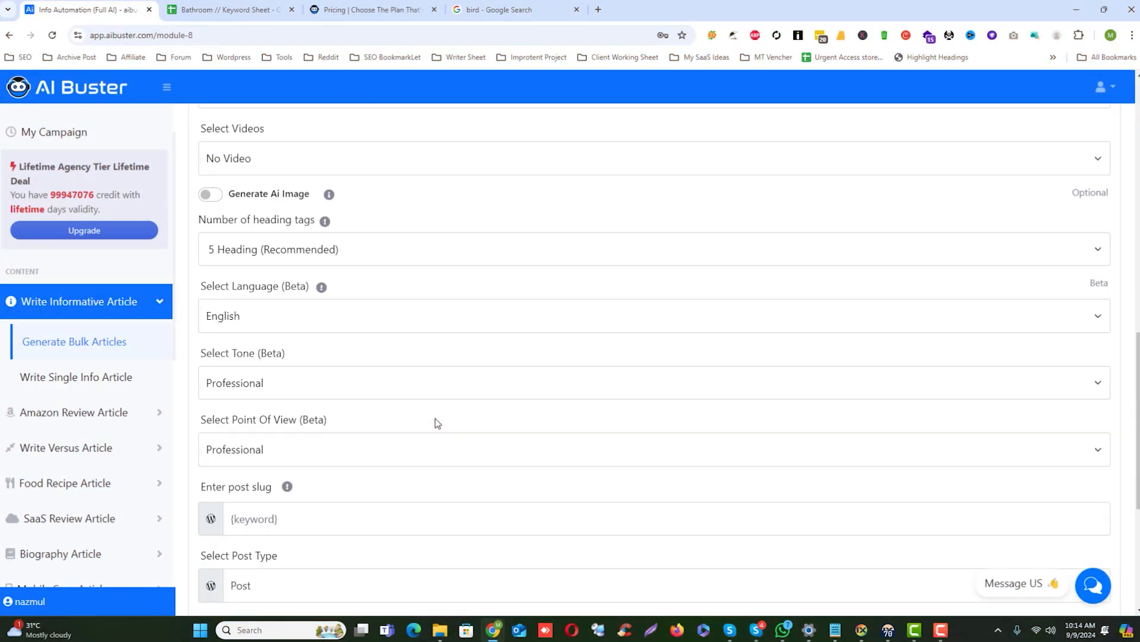
scroll(431, 413, down, 1)
click(288, 256)
scroll(286, 502, down, 5)
scroll(286, 503, down, 10)
scroll(326, 534, up, 15)
click(417, 291)
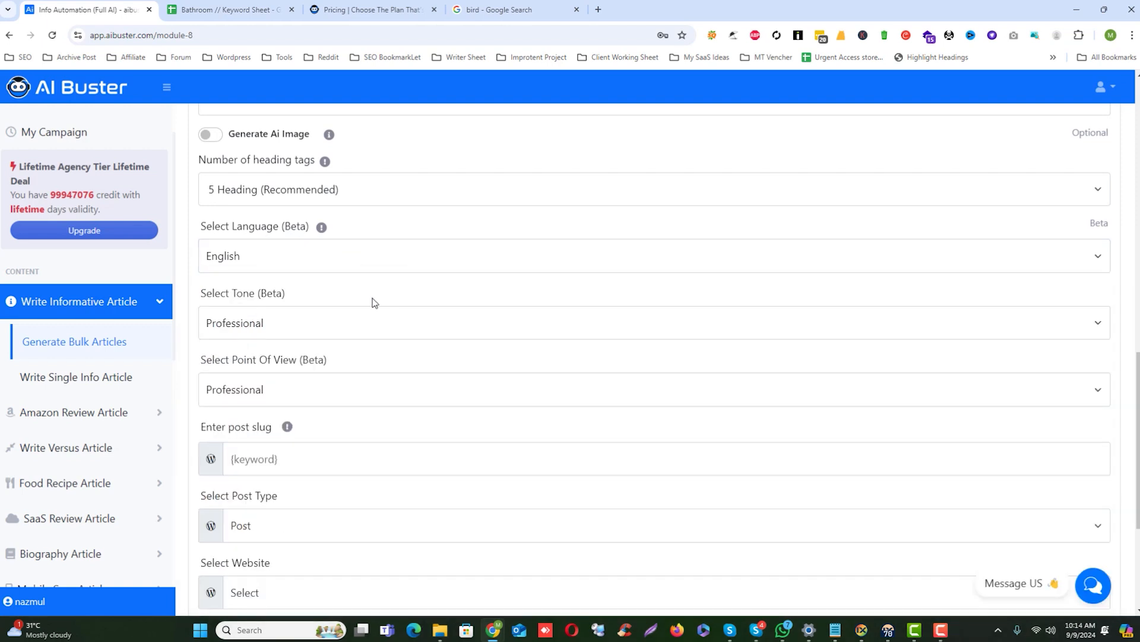
Look through the tone and point of view choices, keeping Professional for both
click(258, 330)
click(261, 326)
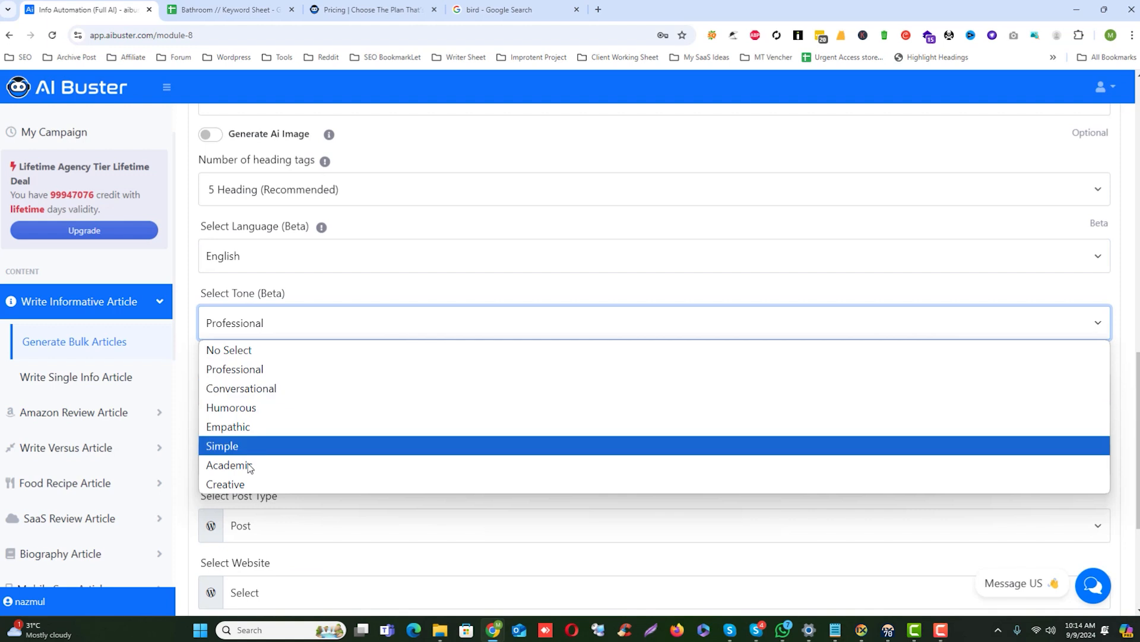
click(273, 332)
scroll(293, 303, down, 2)
click(295, 270)
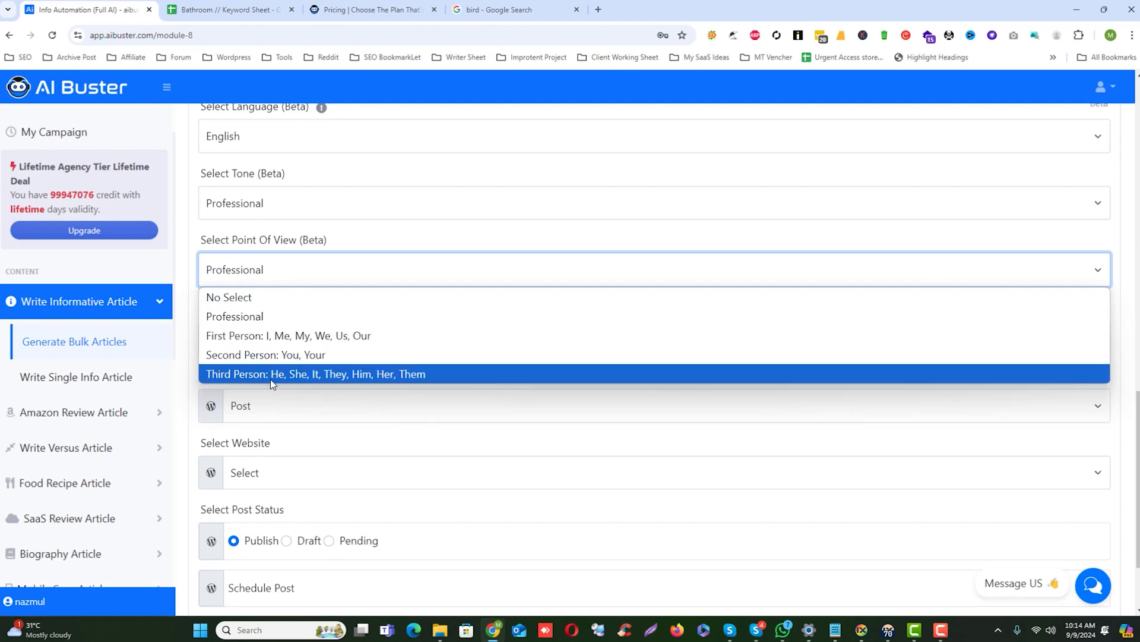
click(244, 315)
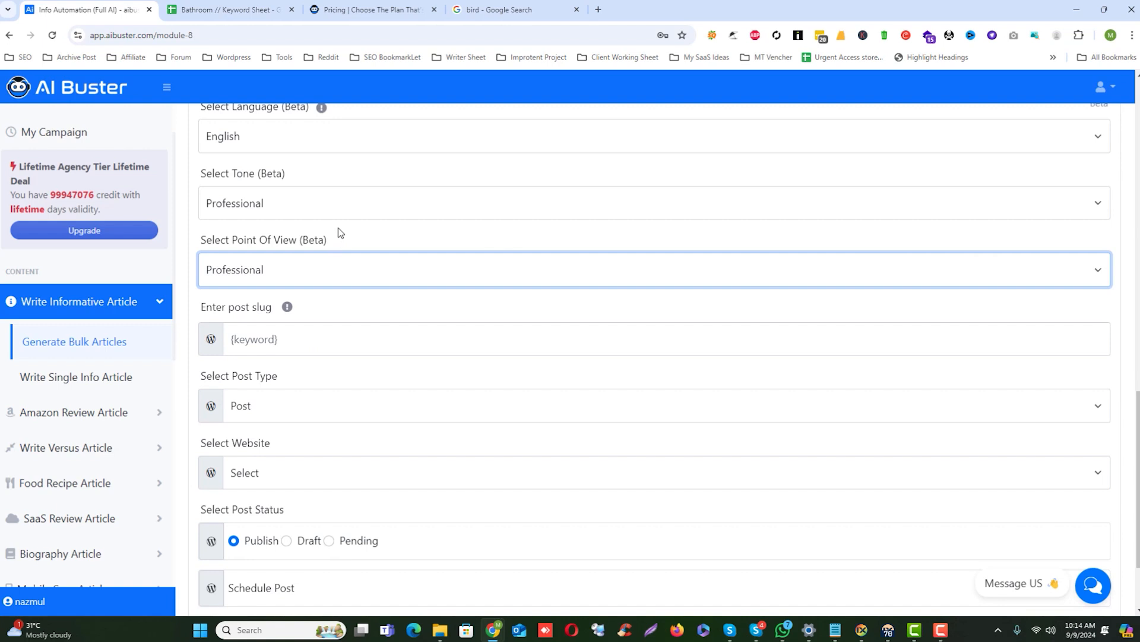
Examine the post slug field, the "module-8" ending of the page address as a slug example, and the form's keywords
click(269, 340)
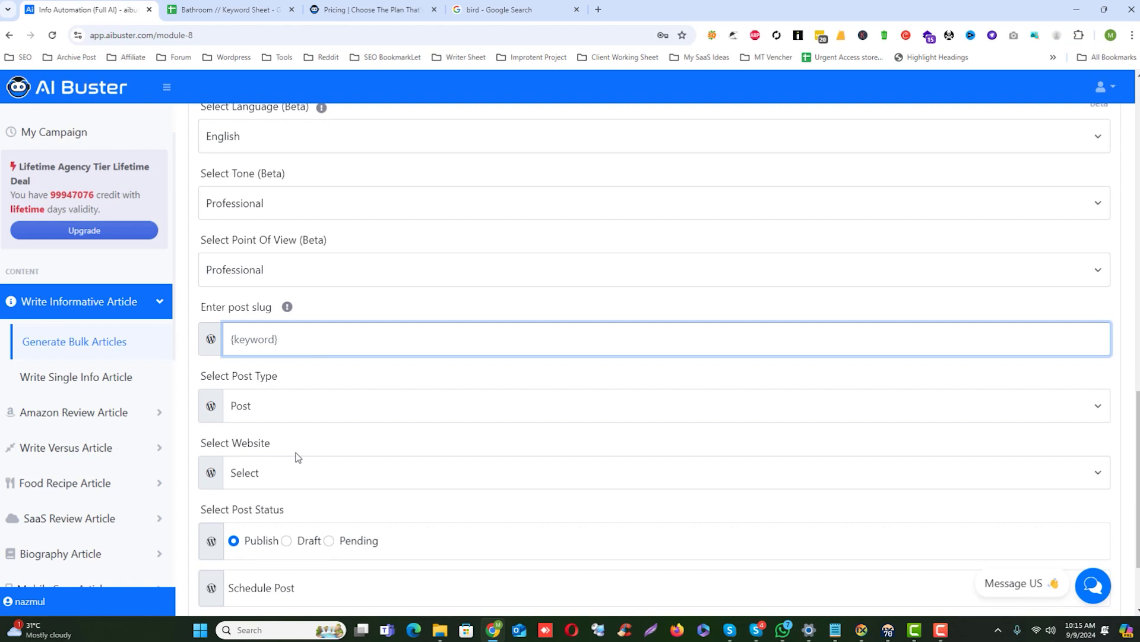
drag(158, 37, 254, 34)
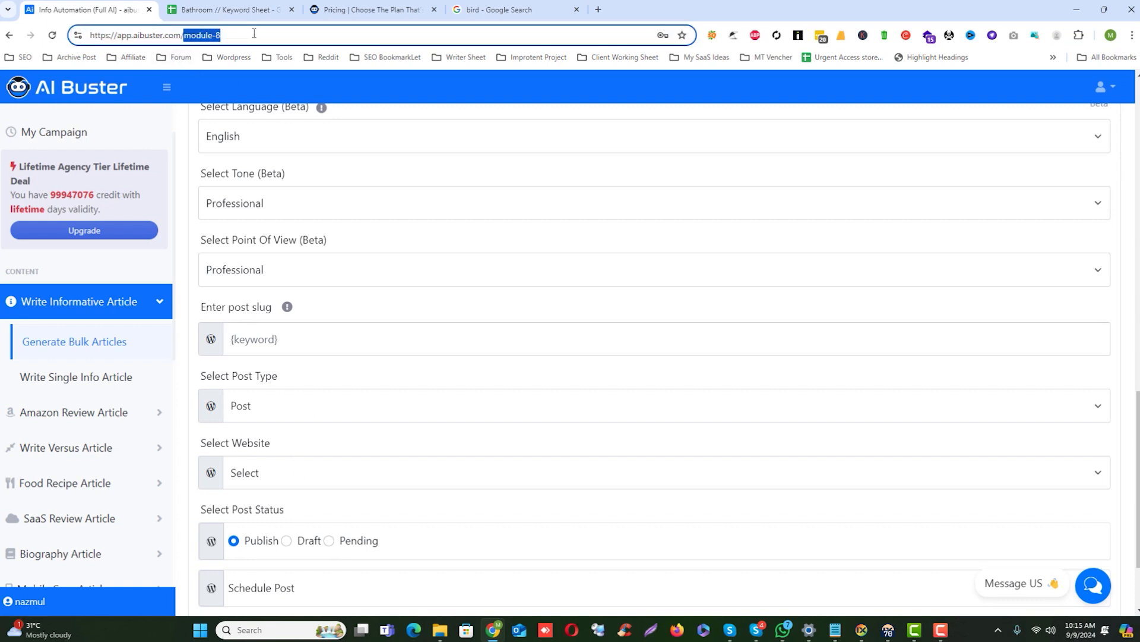
scroll(316, 417, up, 10)
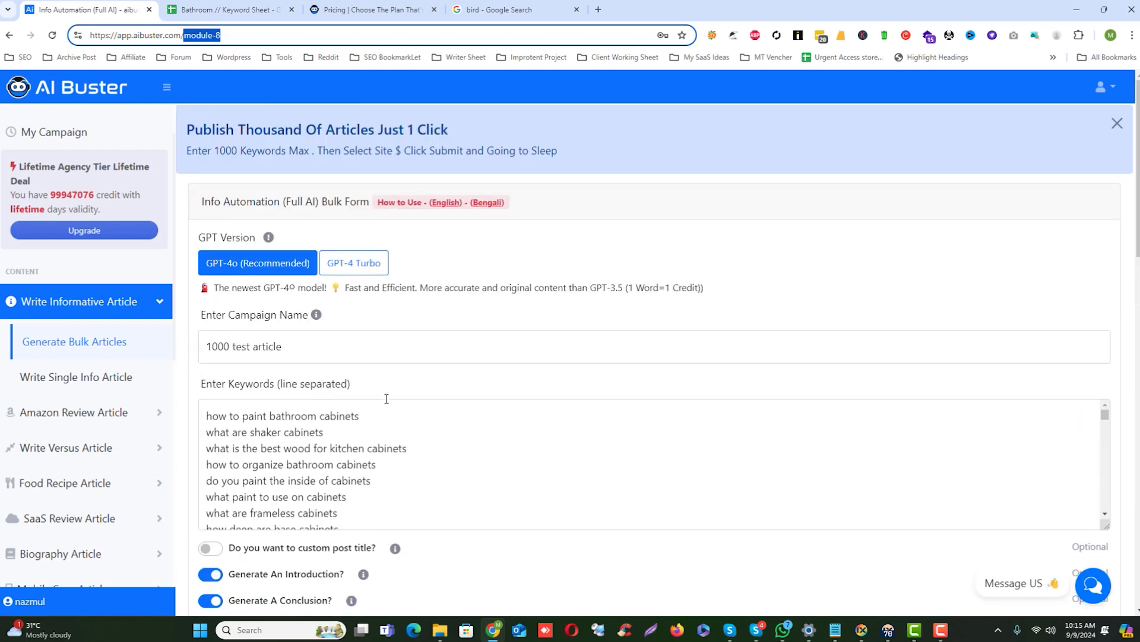
click(263, 406)
scroll(264, 407, down, 15)
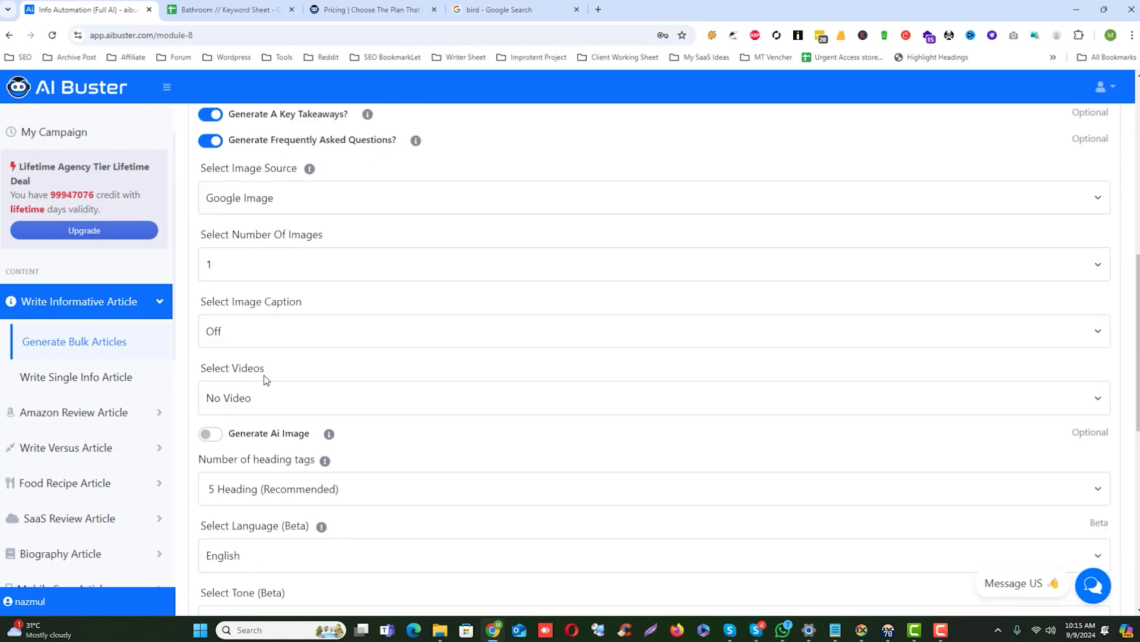
scroll(281, 410, down, 4)
scroll(276, 433, up, 12)
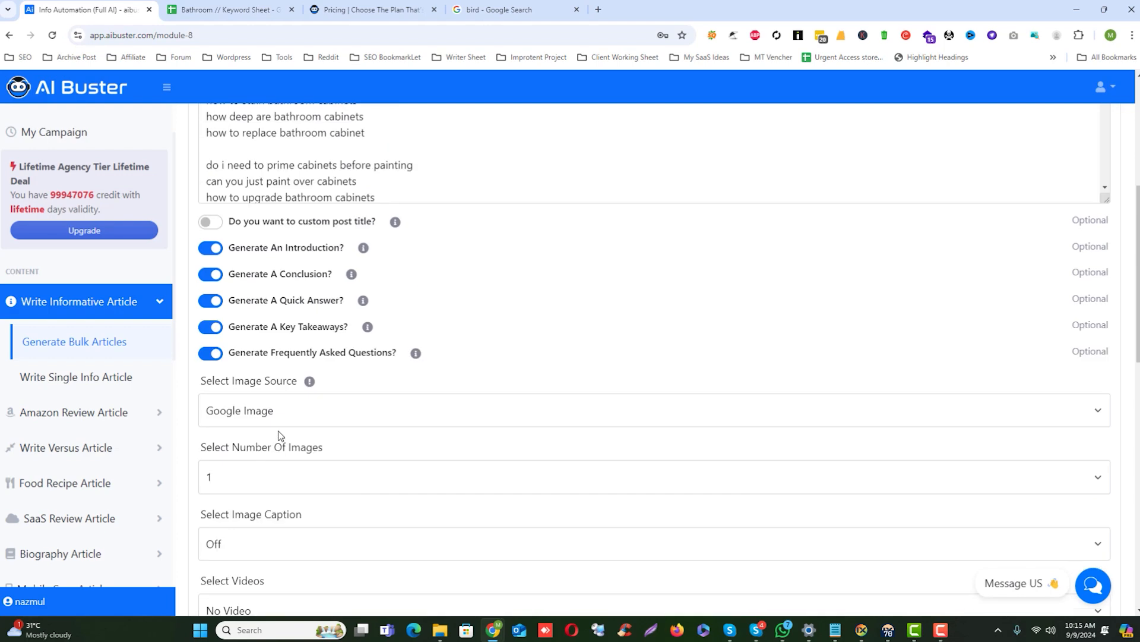
Turn on the custom post title option, highlight its "{keyword} in 2024" title template, and turn the option off again
click(210, 488)
click(257, 547)
drag(207, 547, 333, 545)
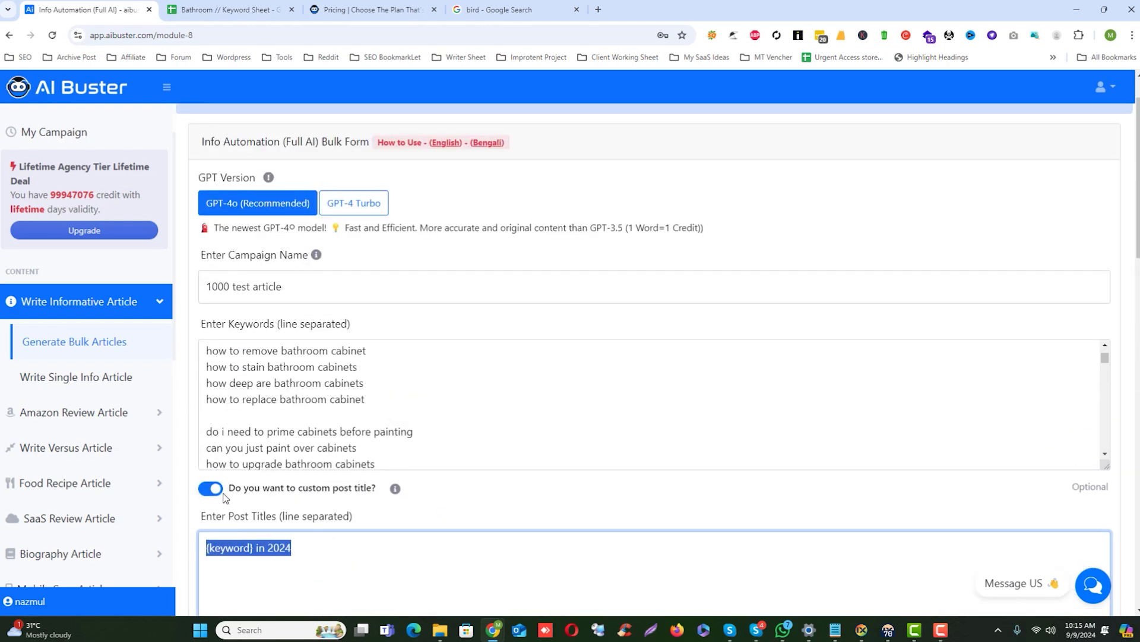
scroll(219, 493, down, 7)
scroll(247, 522, up, 6)
click(211, 429)
Highlight "/module-8" in the page address as a slug example, then try {keyword} as the post slug and clear it
scroll(251, 504, down, 10)
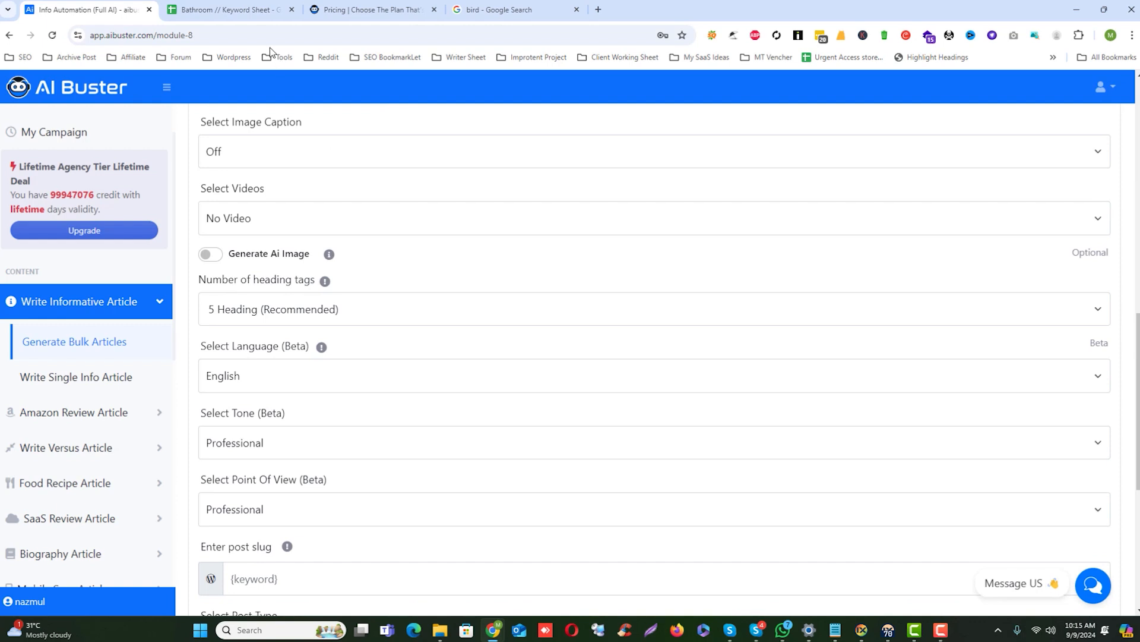
drag(155, 34, 269, 73)
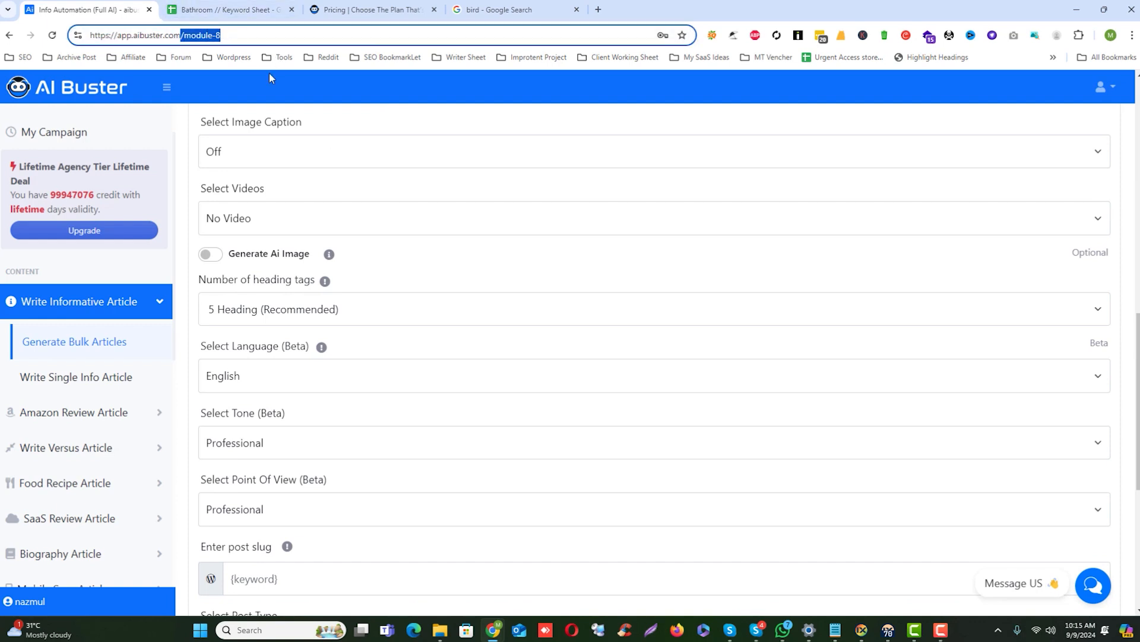
scroll(307, 357, down, 3)
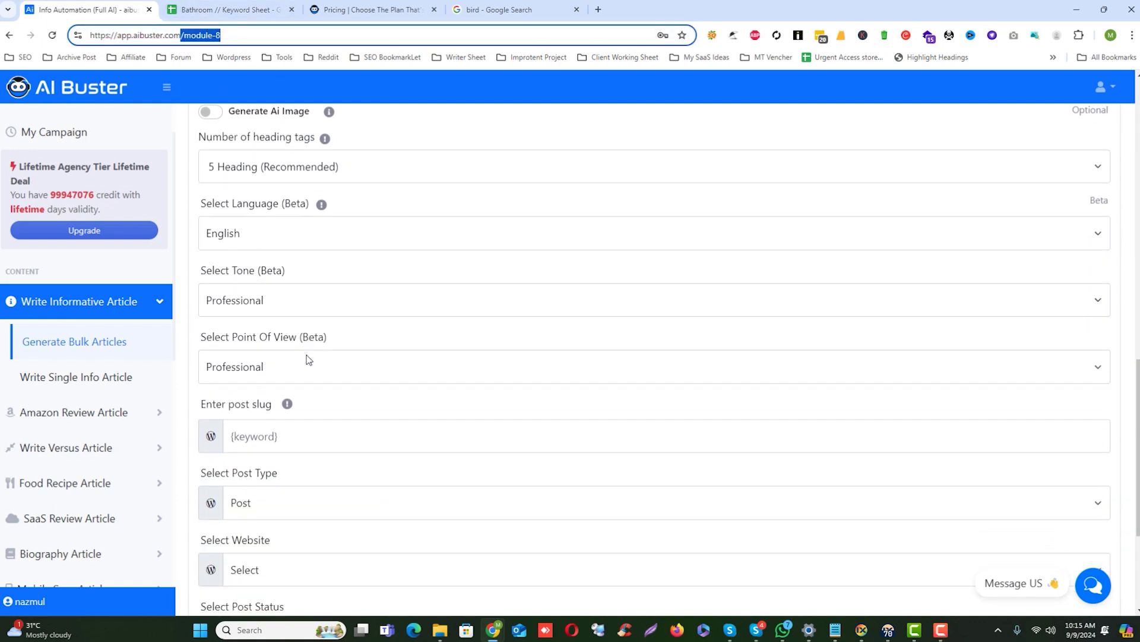
click(323, 403)
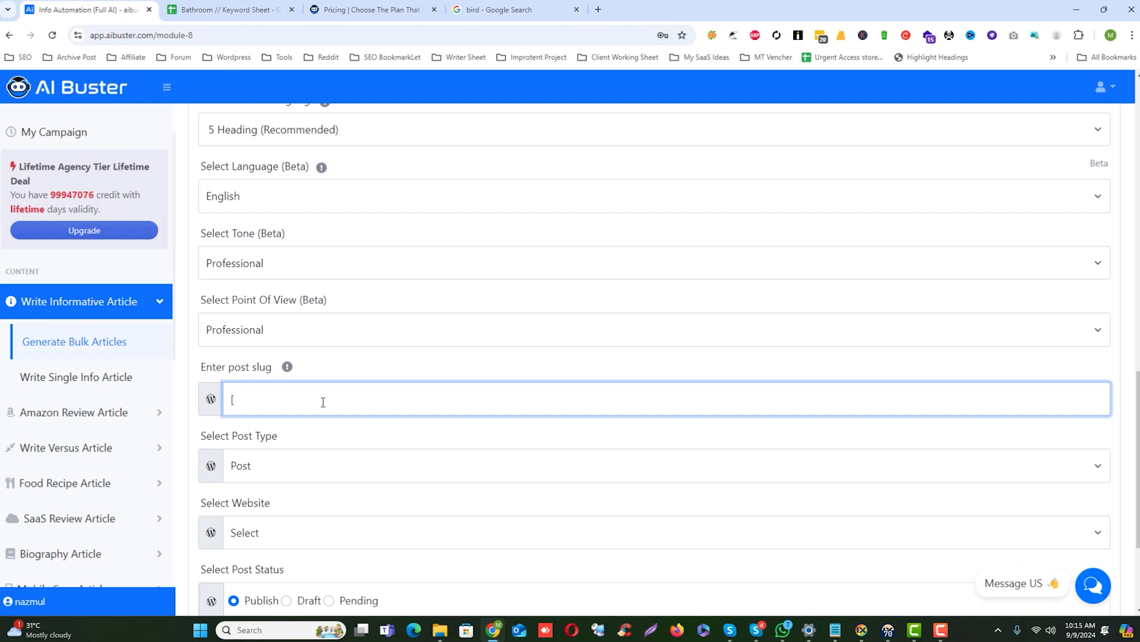
text({keyword})
key(ctrl+a)
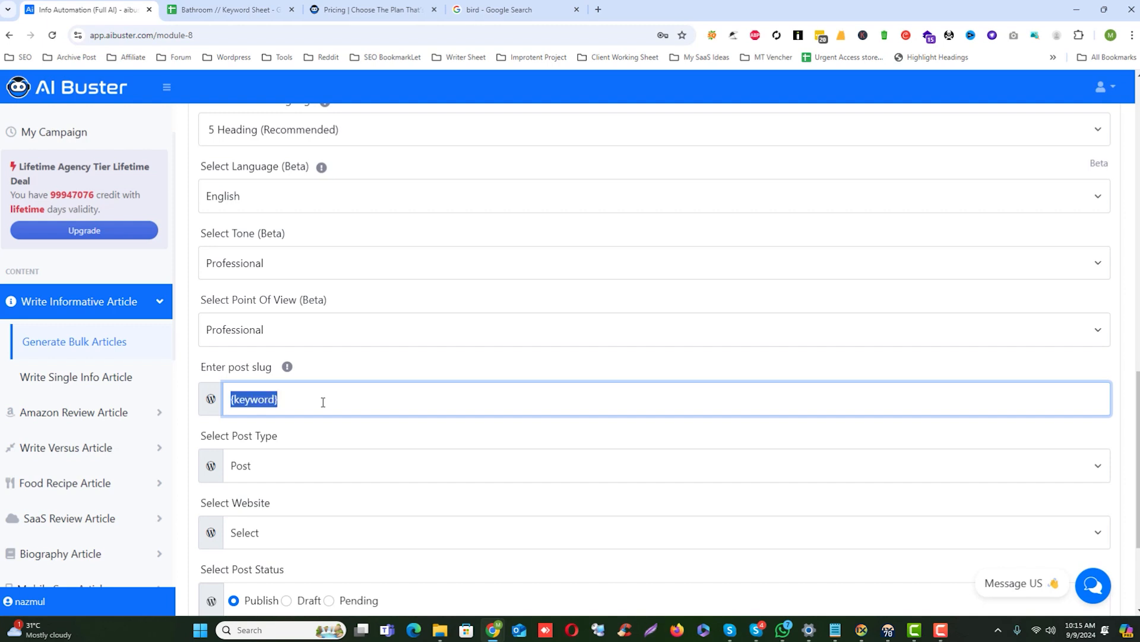
key(BackSpace)
Try Page as the post type and restore Post
scroll(278, 505, down, 3)
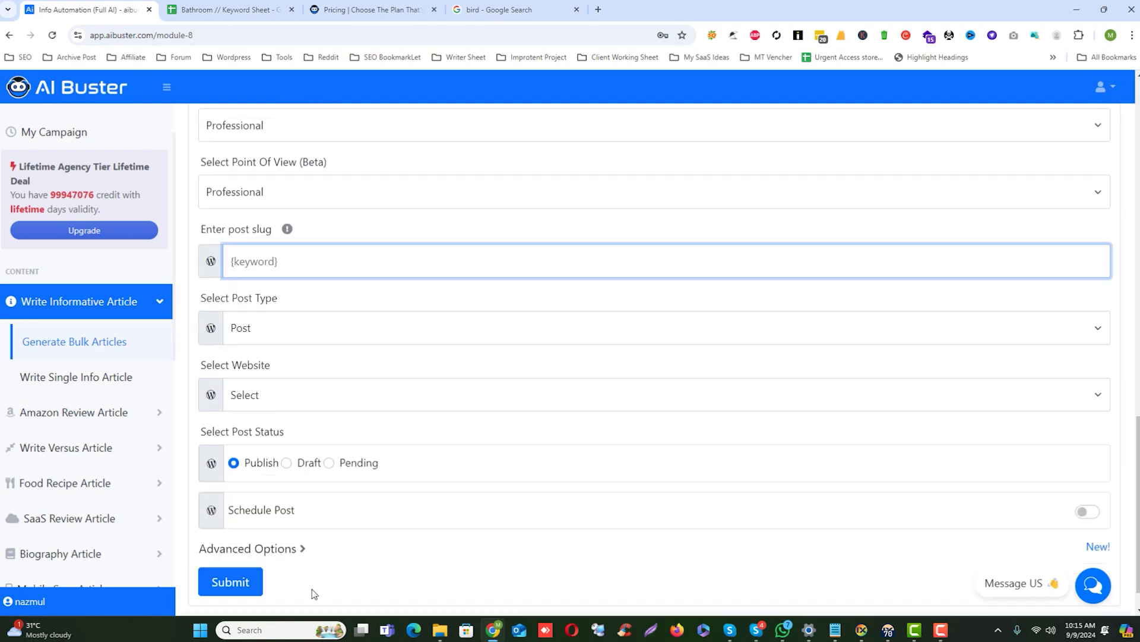
click(267, 292)
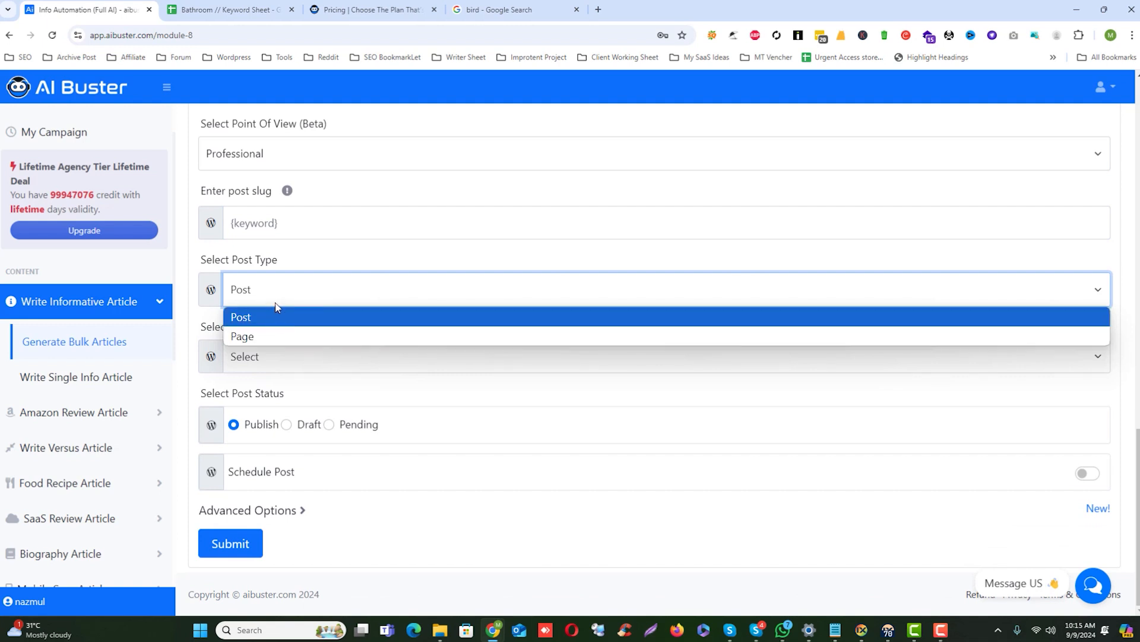
click(265, 339)
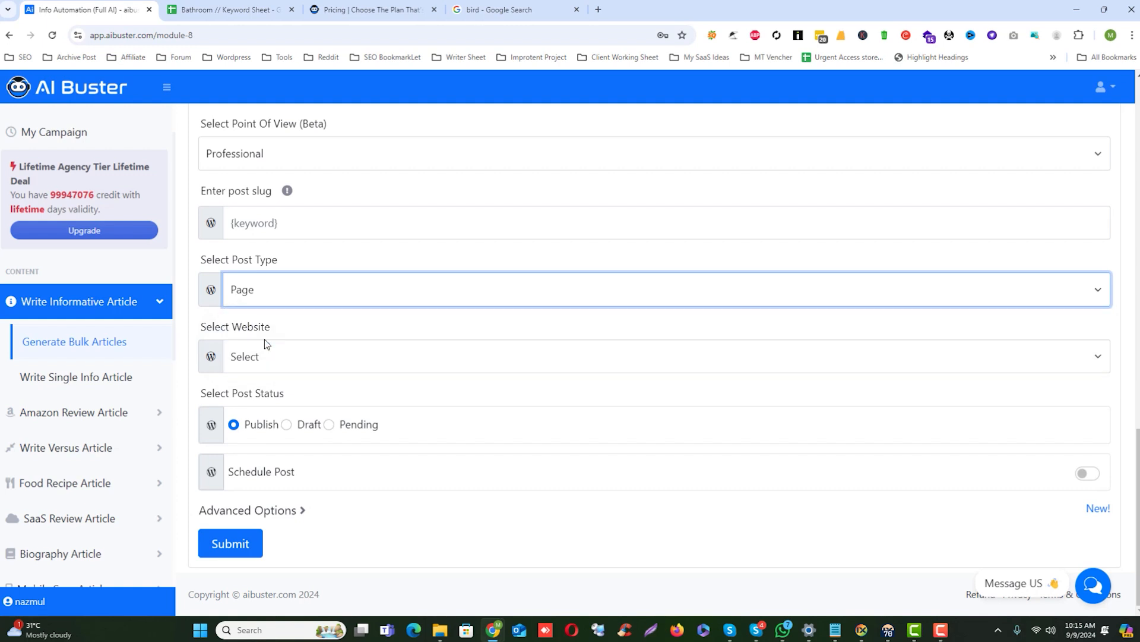
click(288, 289)
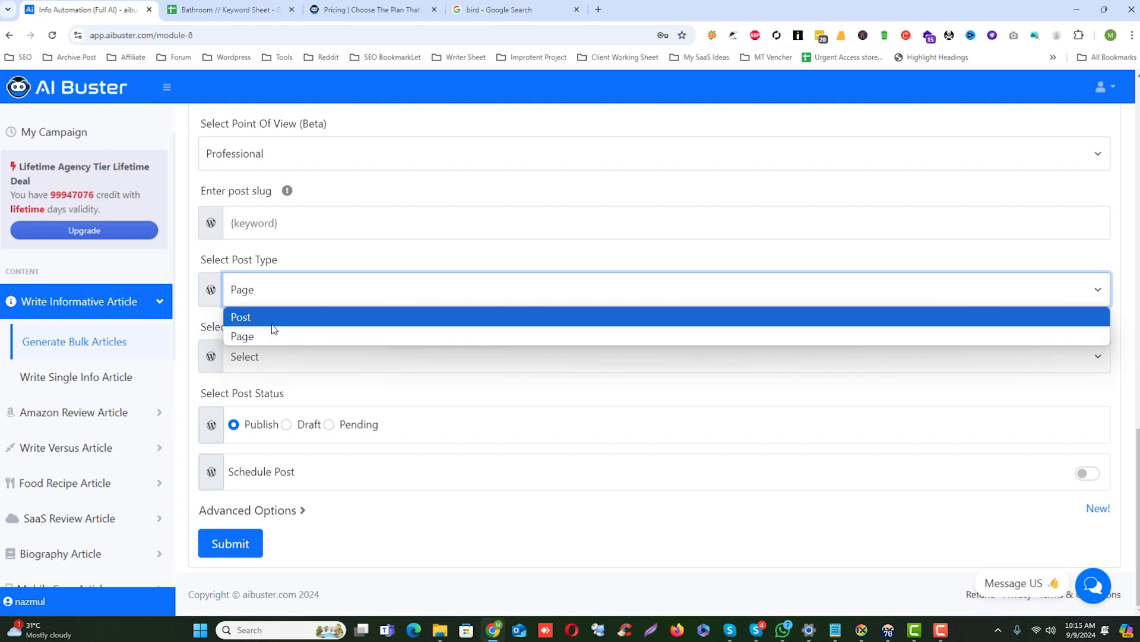
click(272, 320)
click(288, 355)
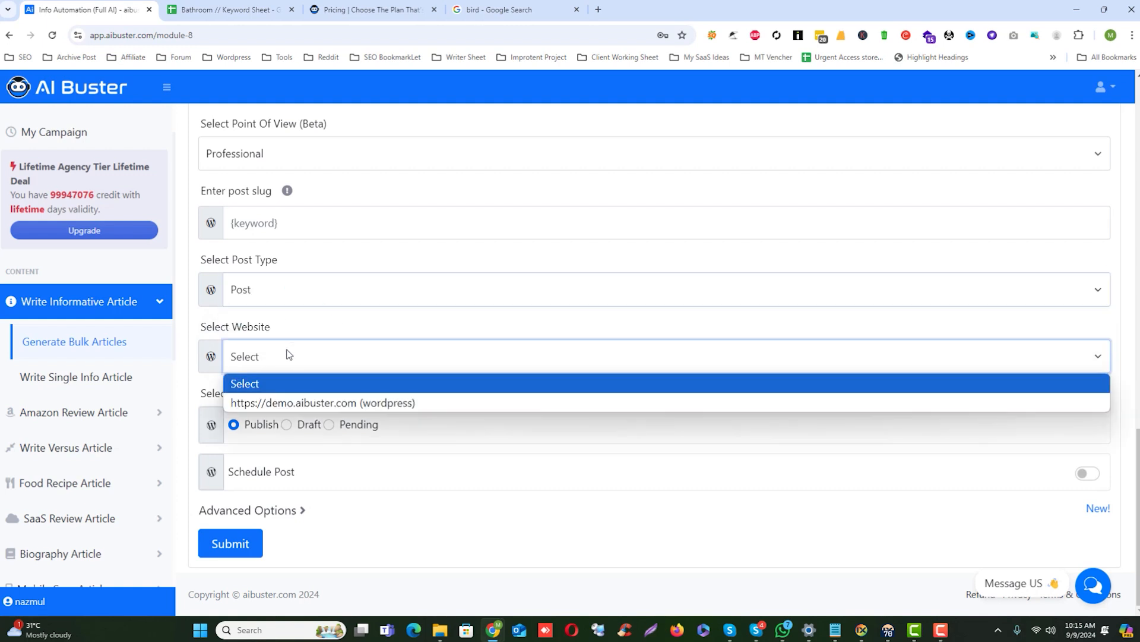
click(273, 408)
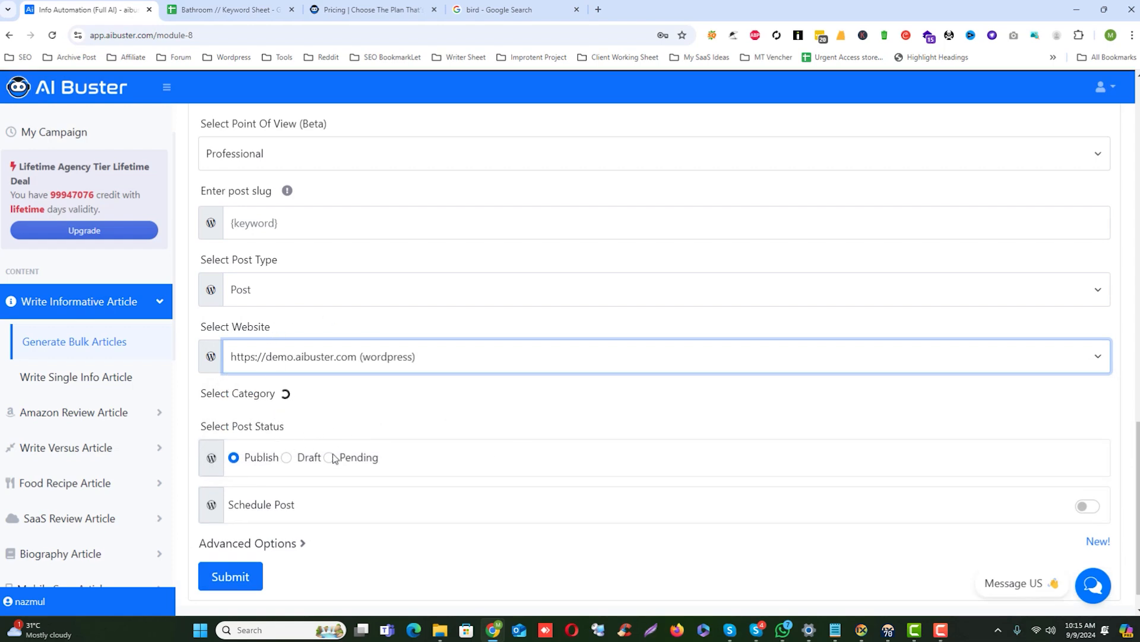
click(226, 10)
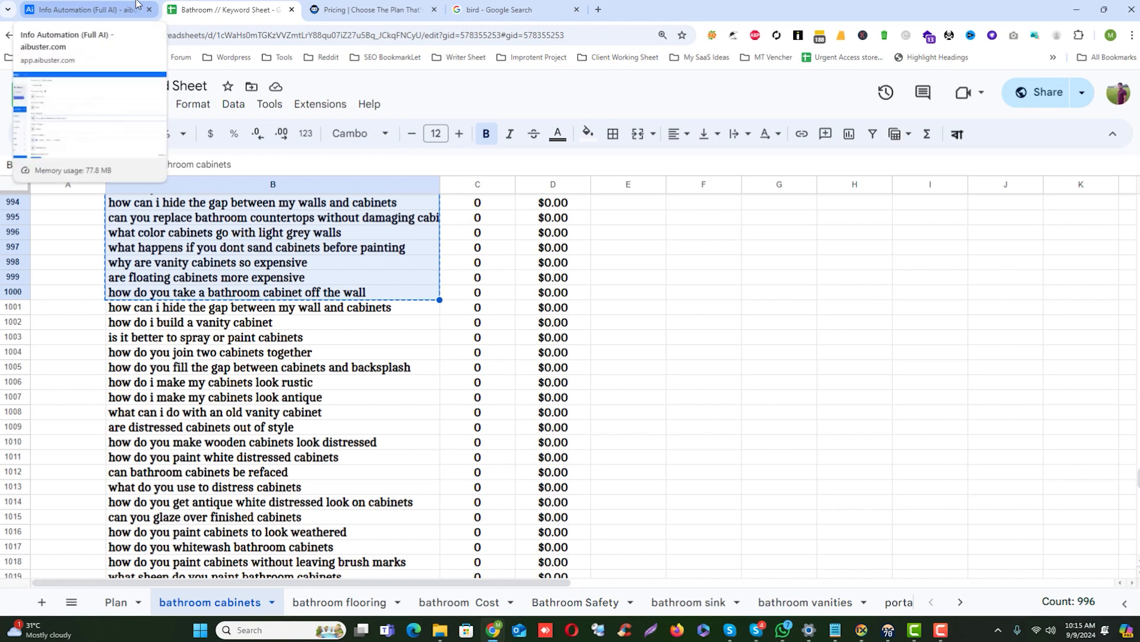
click(136, 6)
Look through the website's category choices without choosing a category
click(287, 437)
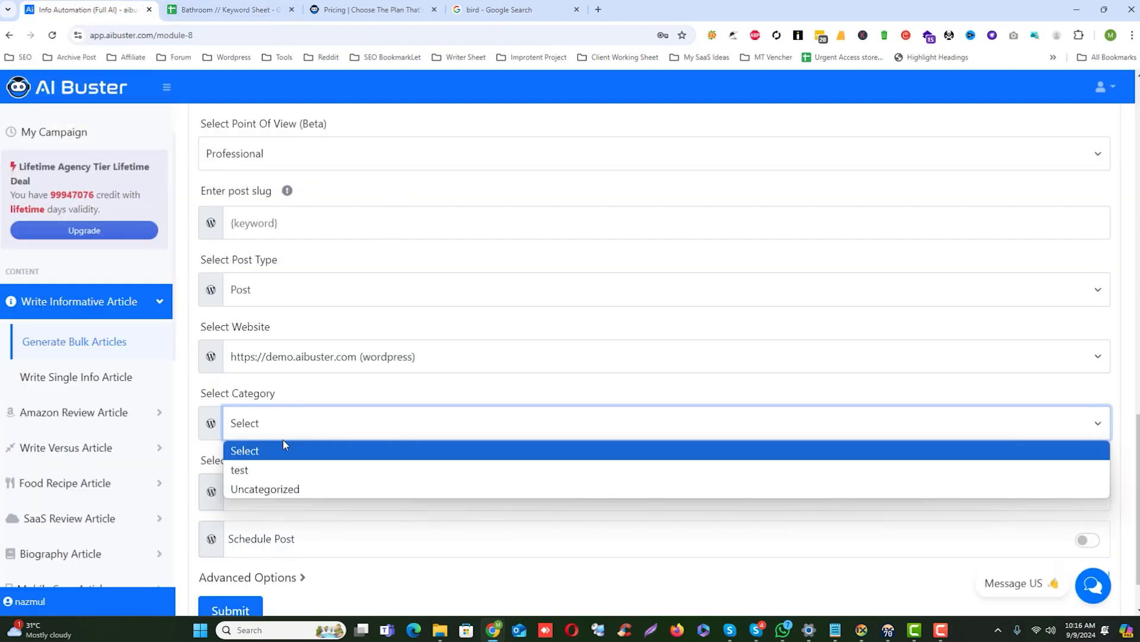
key(Down)
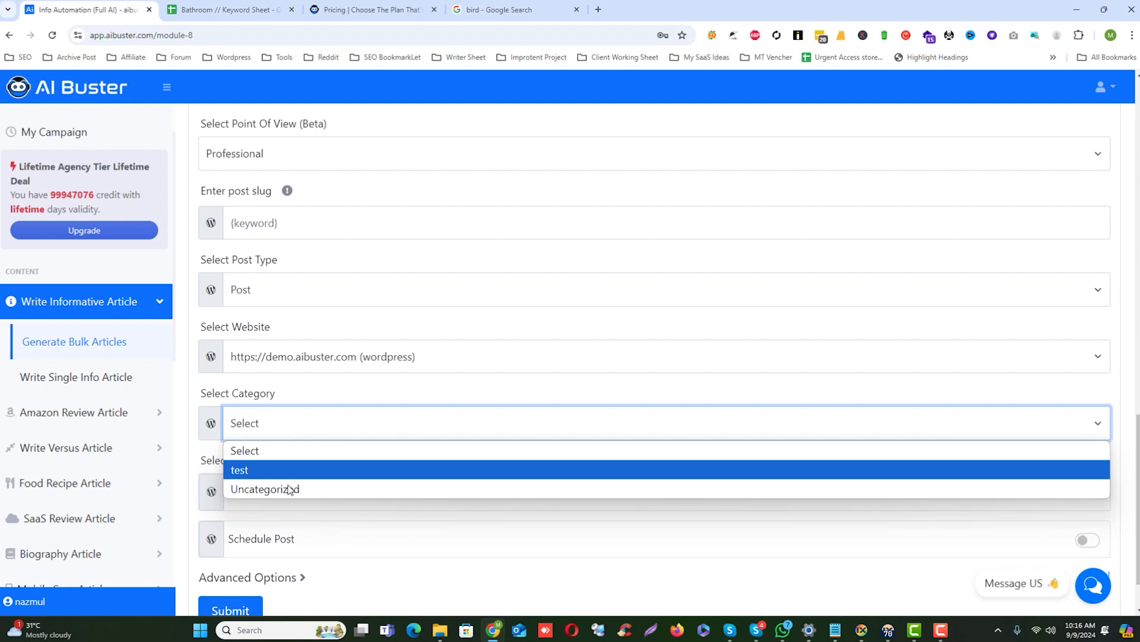
key(Up)
key(Return)
Switch the post type to Page to view the parent page option, and switch it back to Post
click(270, 294)
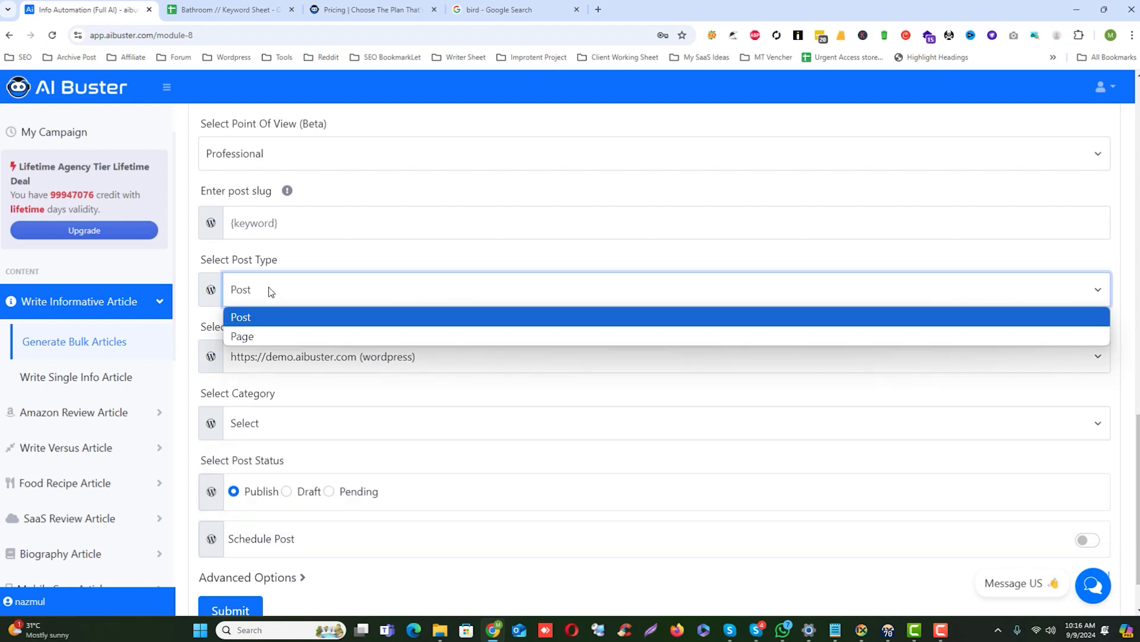
click(307, 332)
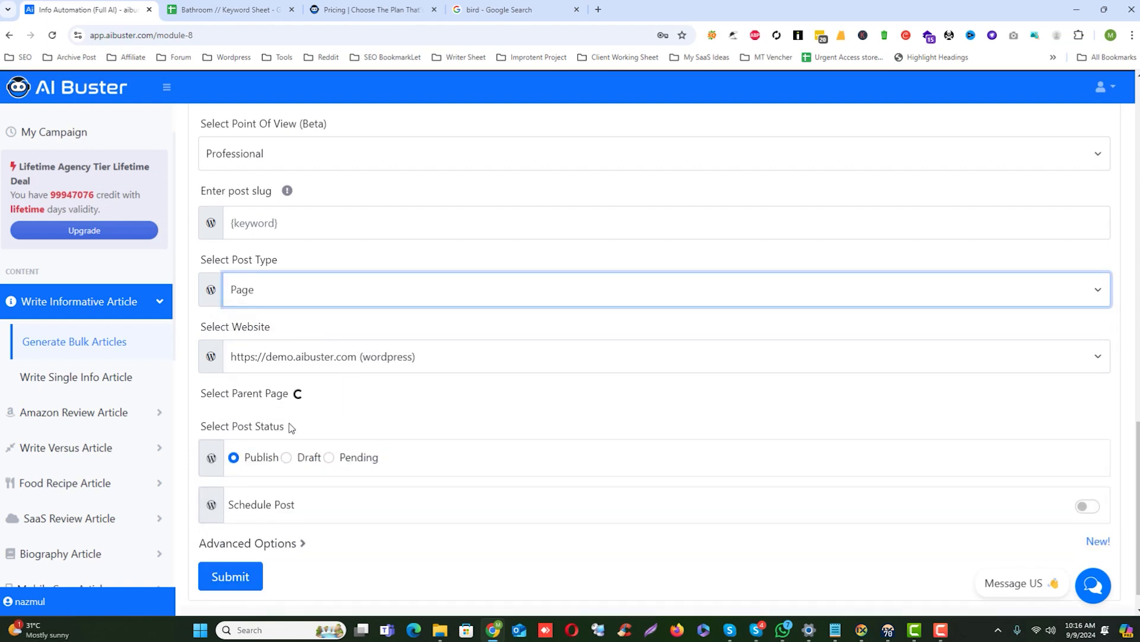
click(282, 423)
click(279, 331)
click(282, 295)
click(309, 316)
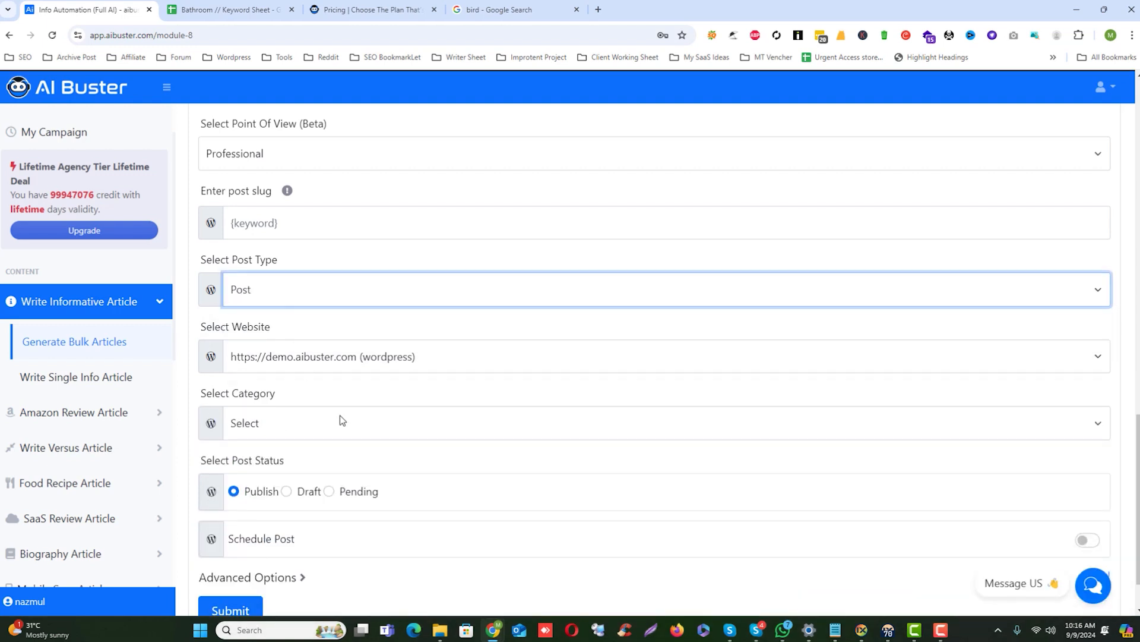
Set the category of the bulk posts to Uncategorized
click(339, 422)
click(276, 490)
scroll(279, 498, down, 1)
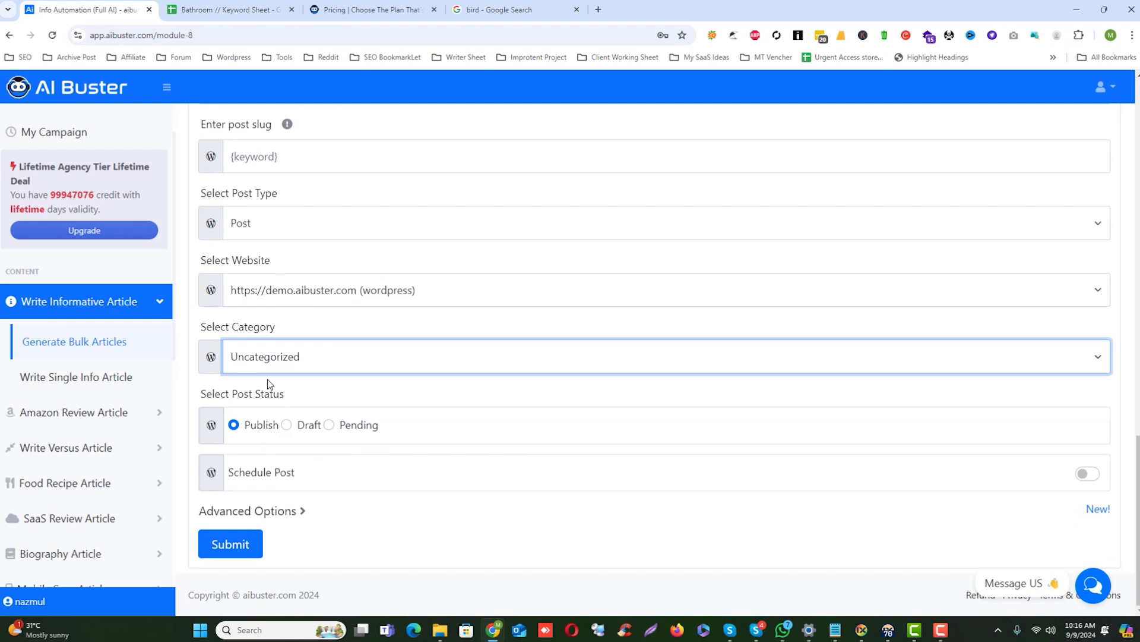
Turn on post scheduling to view its start and end date pickers, and turn it off again
click(1084, 474)
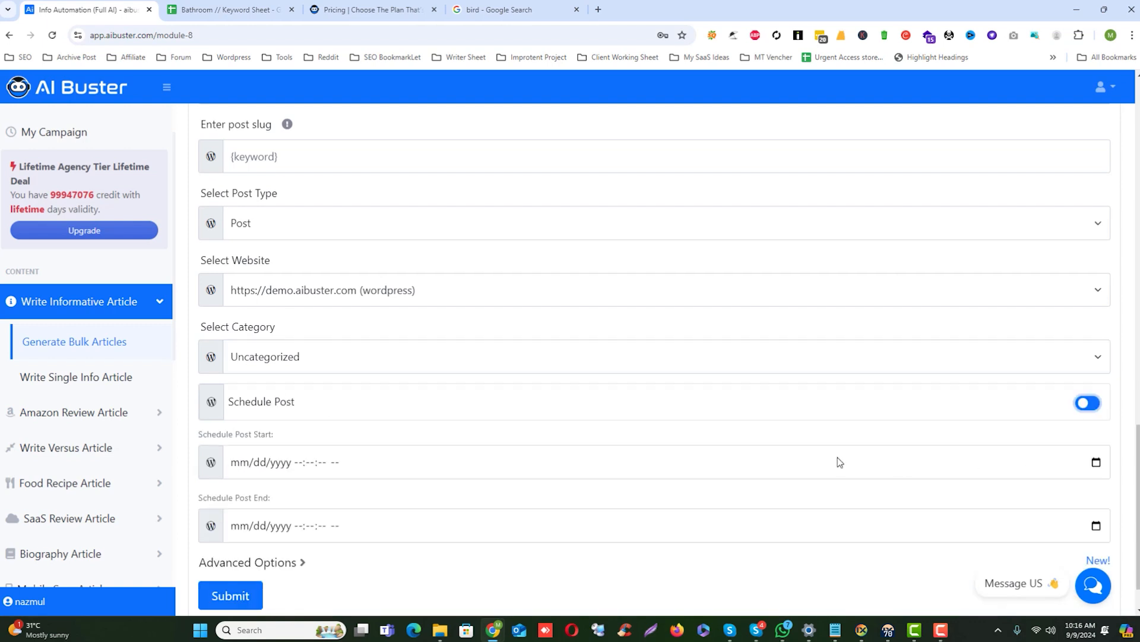
click(1096, 462)
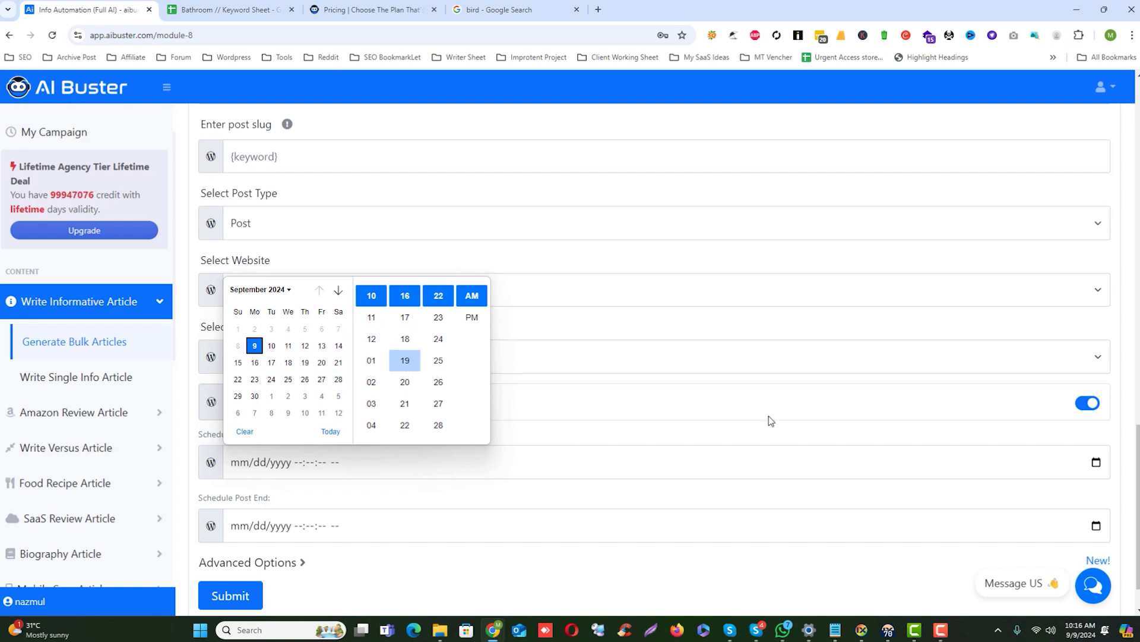
click(768, 436)
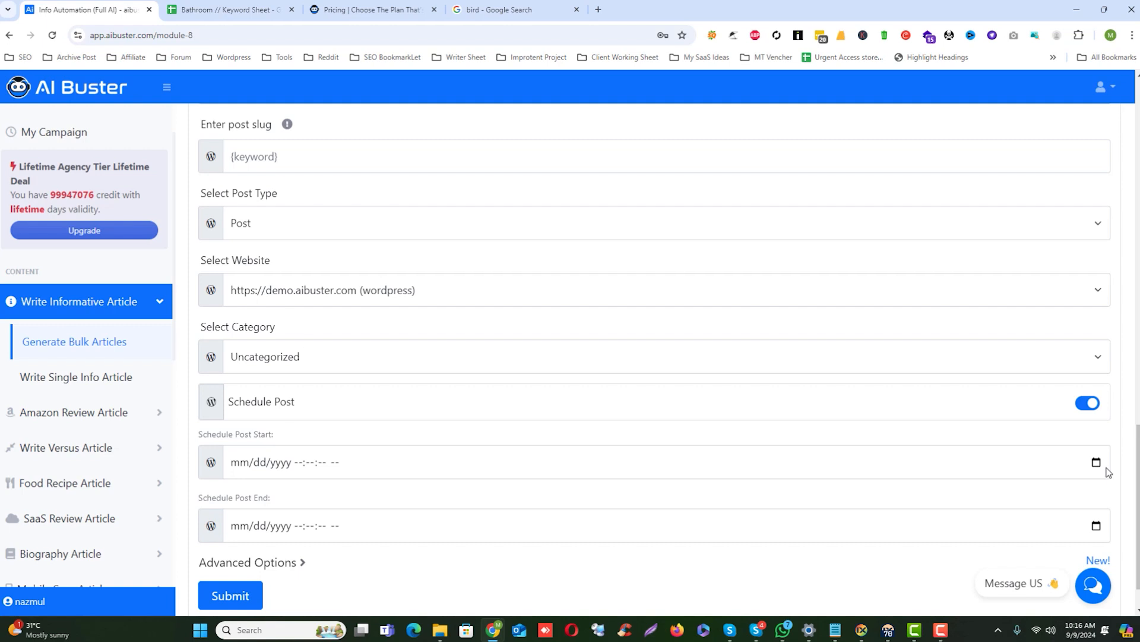
click(1089, 404)
Expand the advanced options of the bulk article form
click(293, 518)
scroll(332, 517, down, 3)
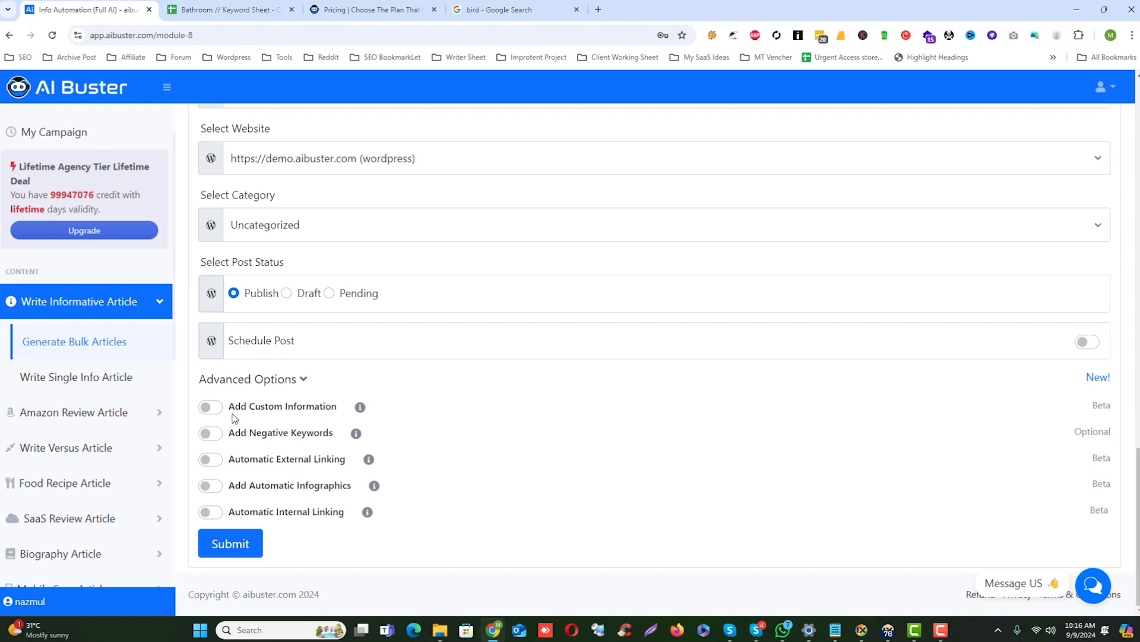
Turn on custom information to read the guidance in its text box, and turn it off again
click(210, 407)
click(285, 498)
scroll(286, 501, down, 8)
scroll(285, 501, down, 12)
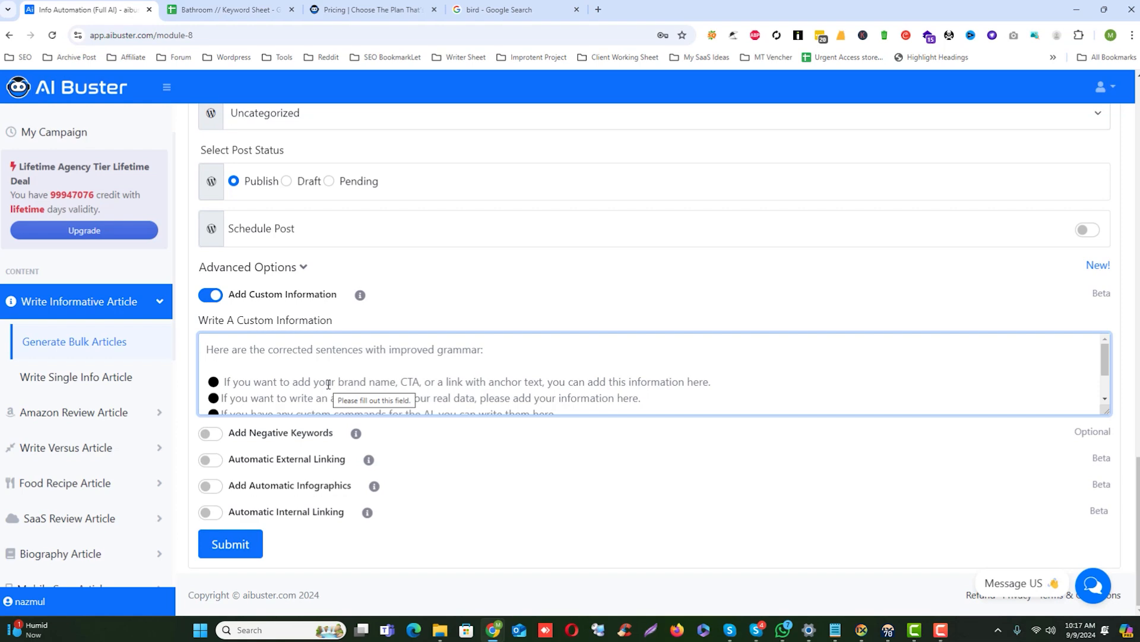
scroll(349, 484, up, 10)
scroll(356, 501, up, 5)
scroll(354, 525, down, 15)
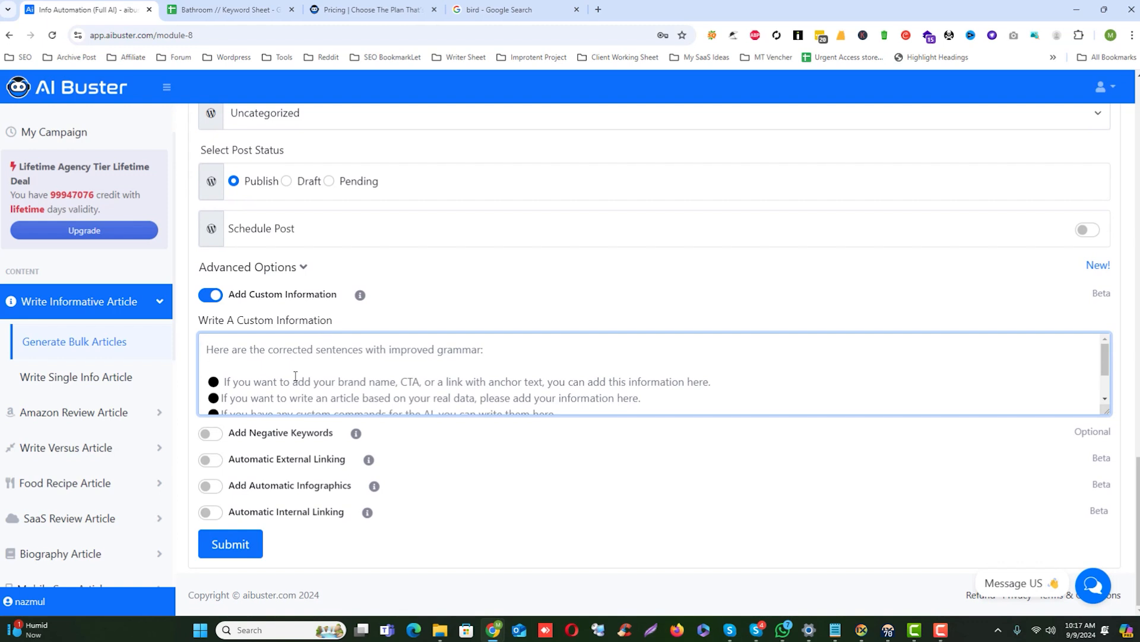
click(218, 296)
Turn on negative keywords to view the comma-separated entry field, and turn it off again
click(212, 438)
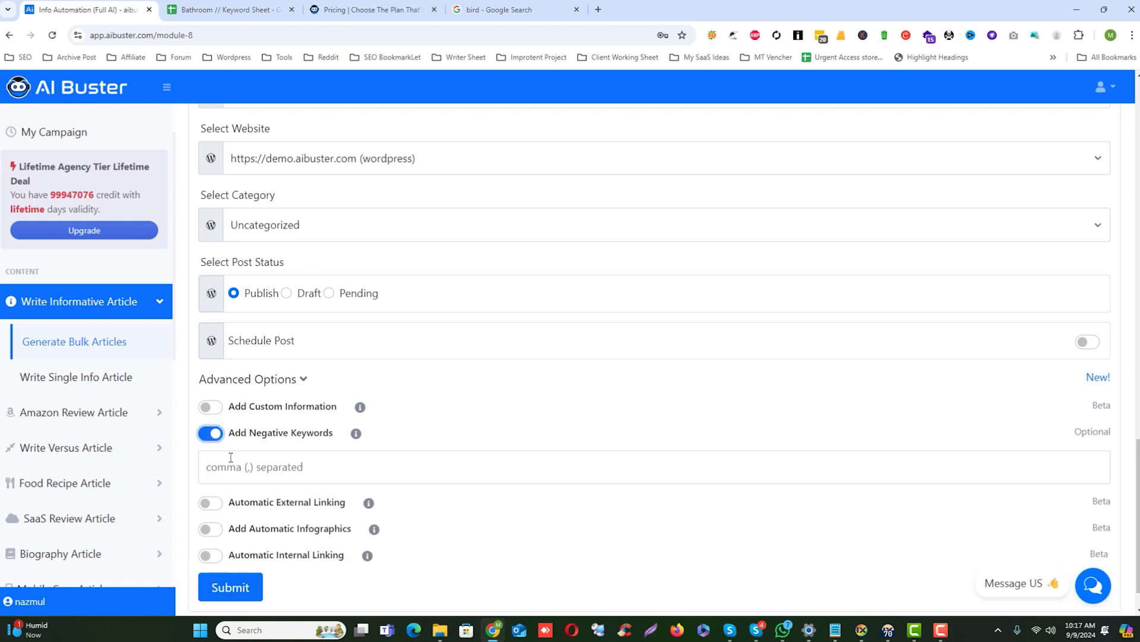
click(217, 453)
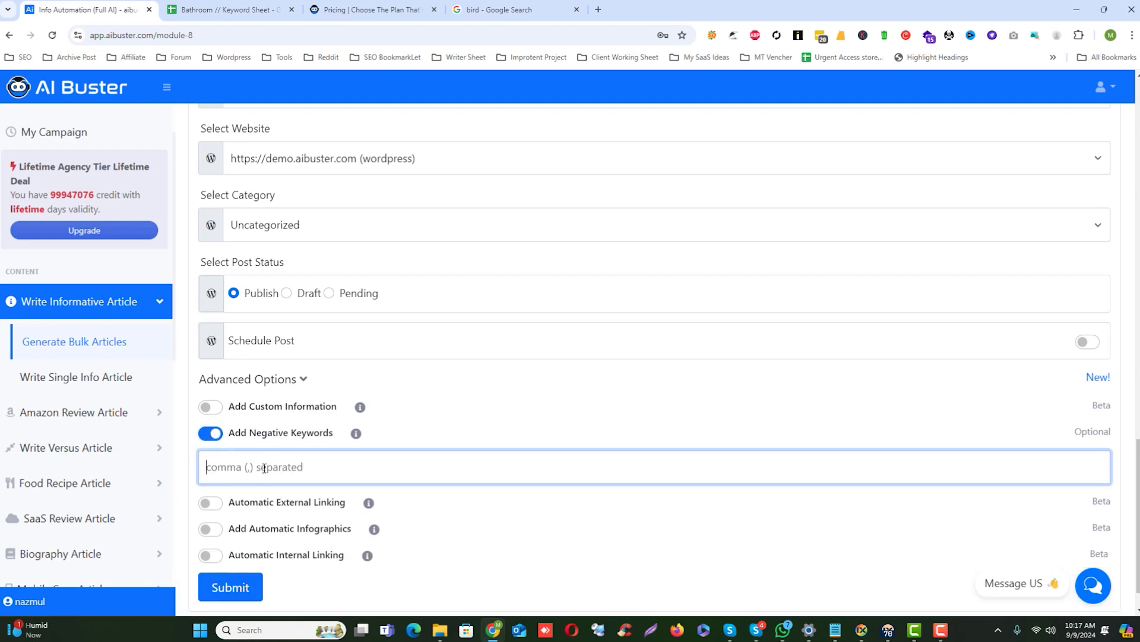
click(211, 433)
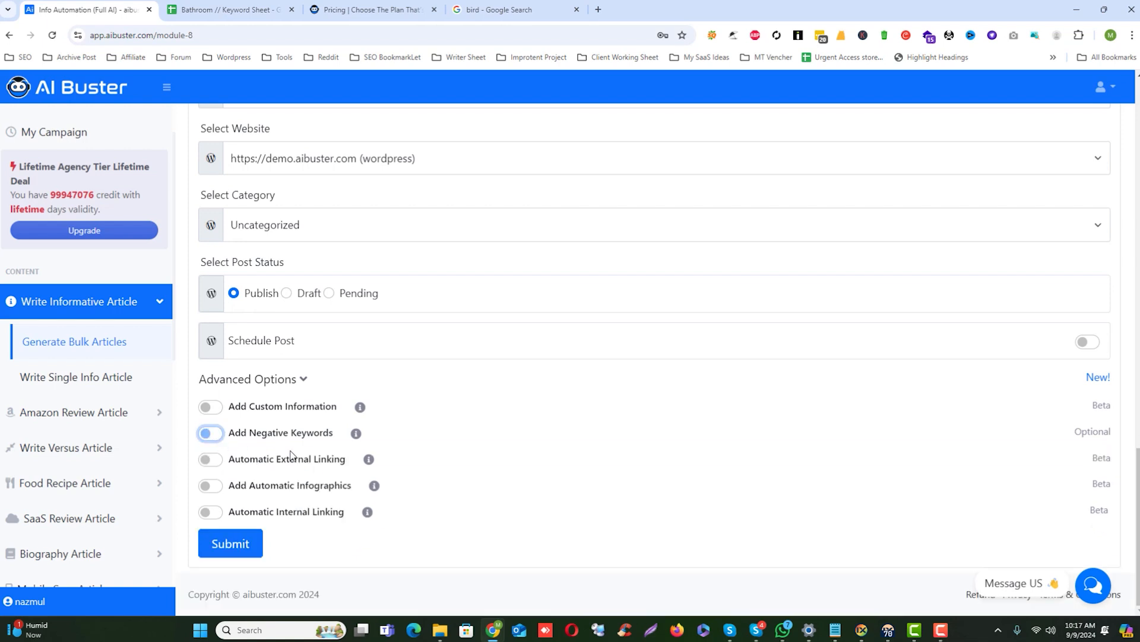
Turn on automatic external linking and set reddit.com as the website to use for external links
click(209, 459)
click(288, 515)
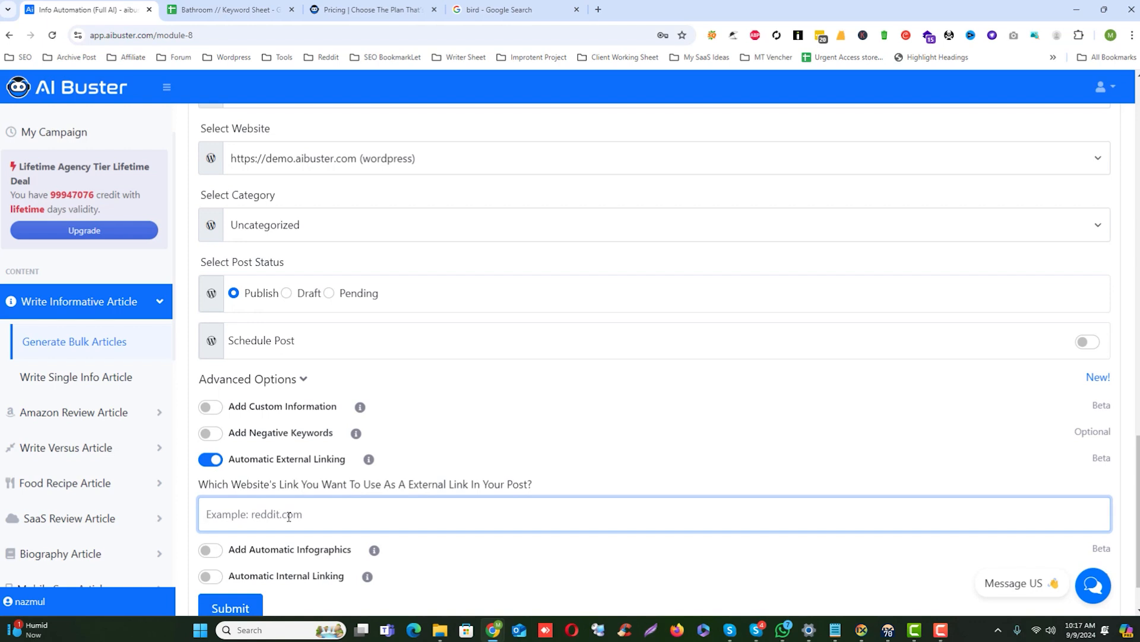
scroll(289, 515, down, 1)
text(htp)
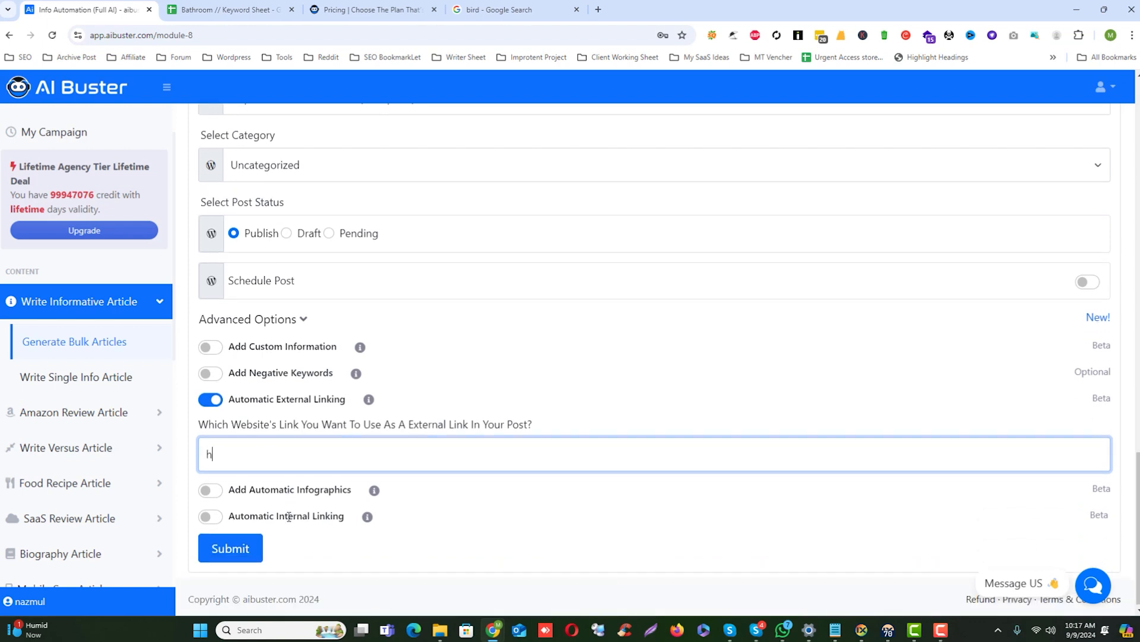
key(BackSpace)
key(BackSpace)
key(BackSpace)
text(reddit.com)
key(BackSpace)
key(BackSpace)
key(BackSpace)
key(BackSpace)
key(BackSpace)
key(BackSpace)
key(BackSpace)
key(BackSpace)
key(BackSpace)
key(BackSpace)
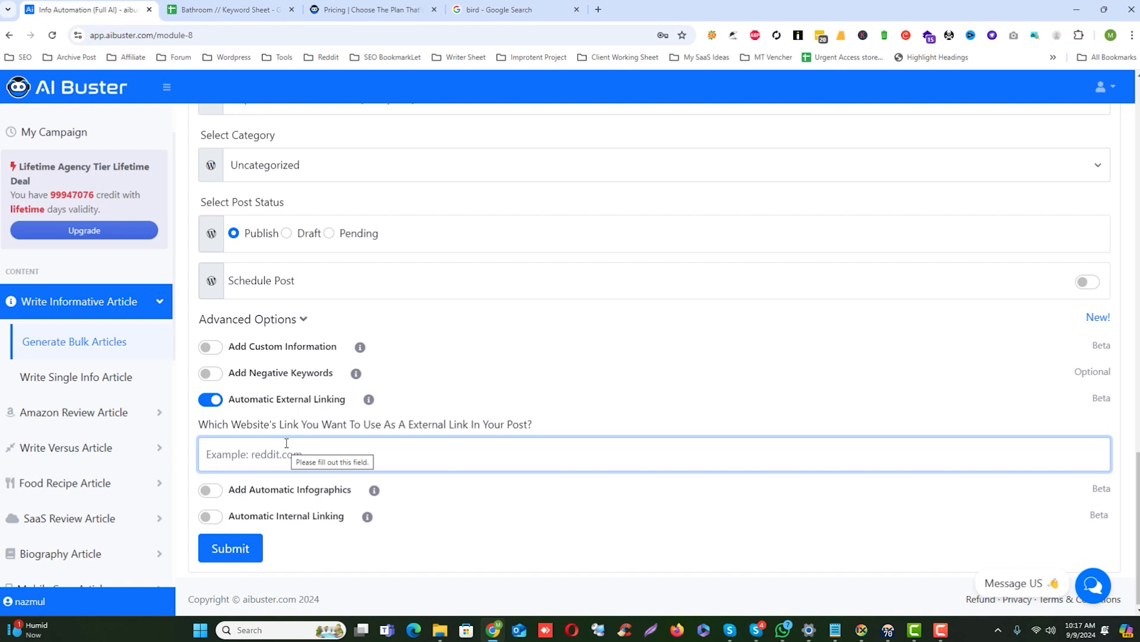
mouse_move(369, 403)
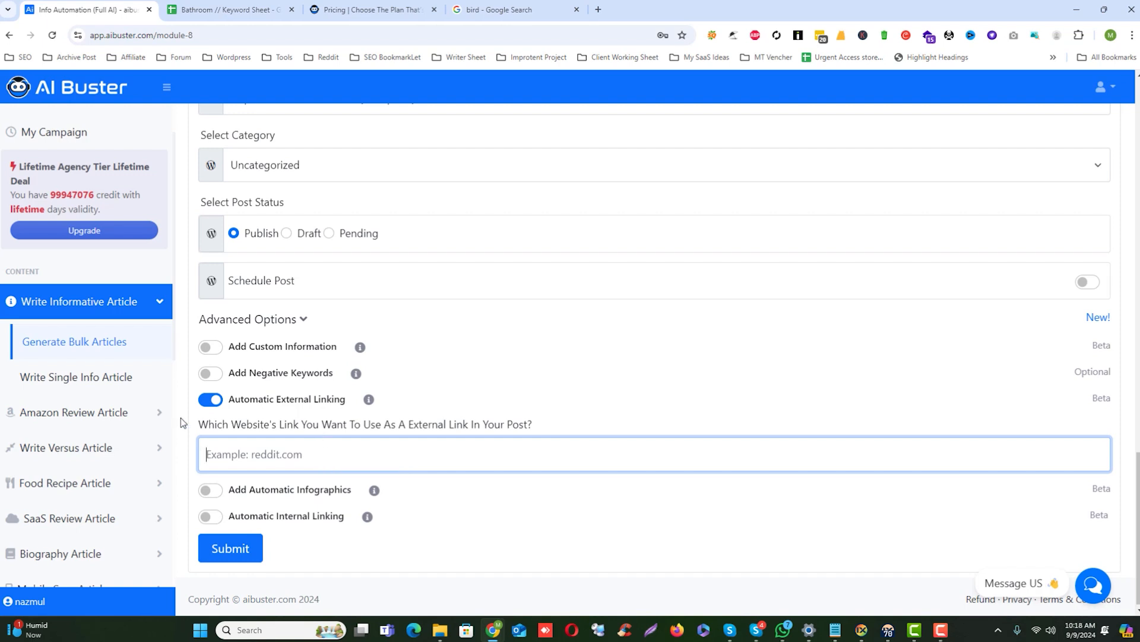
text(reddit.com)
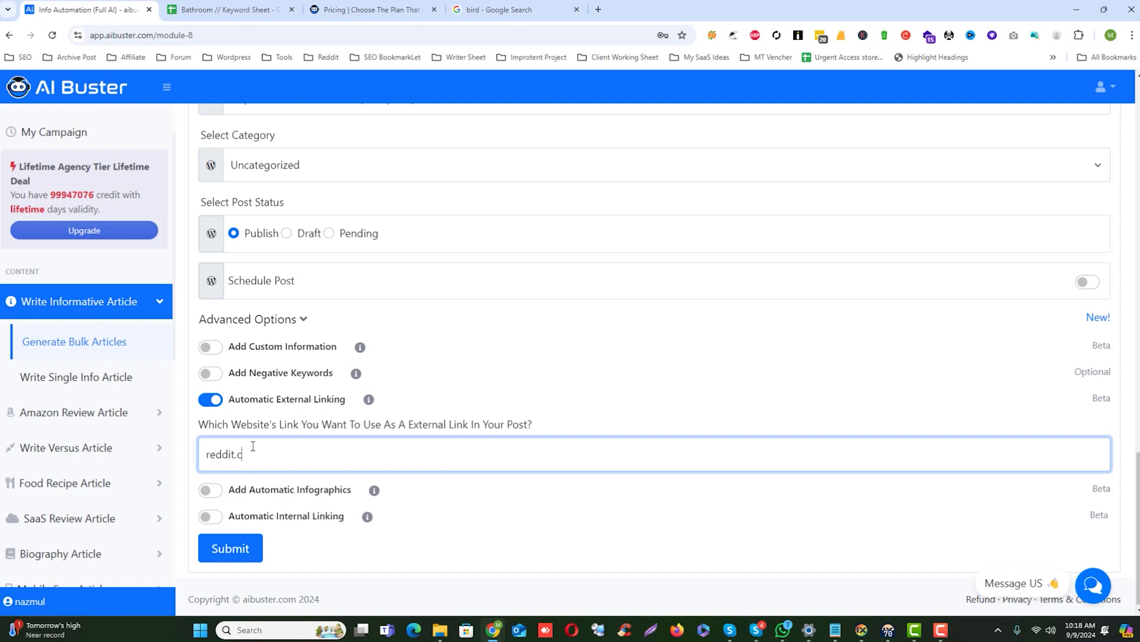
Turn on automatic infographics to try its limitation and caption options, and turn it off again
click(214, 488)
scroll(272, 506, down, 2)
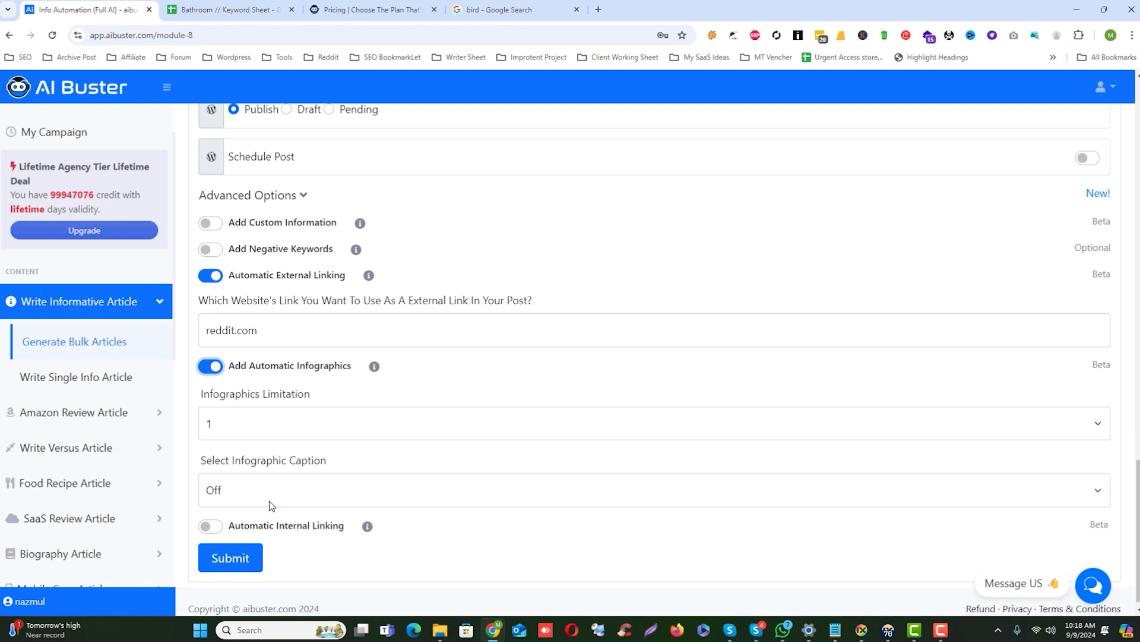
click(272, 429)
click(240, 420)
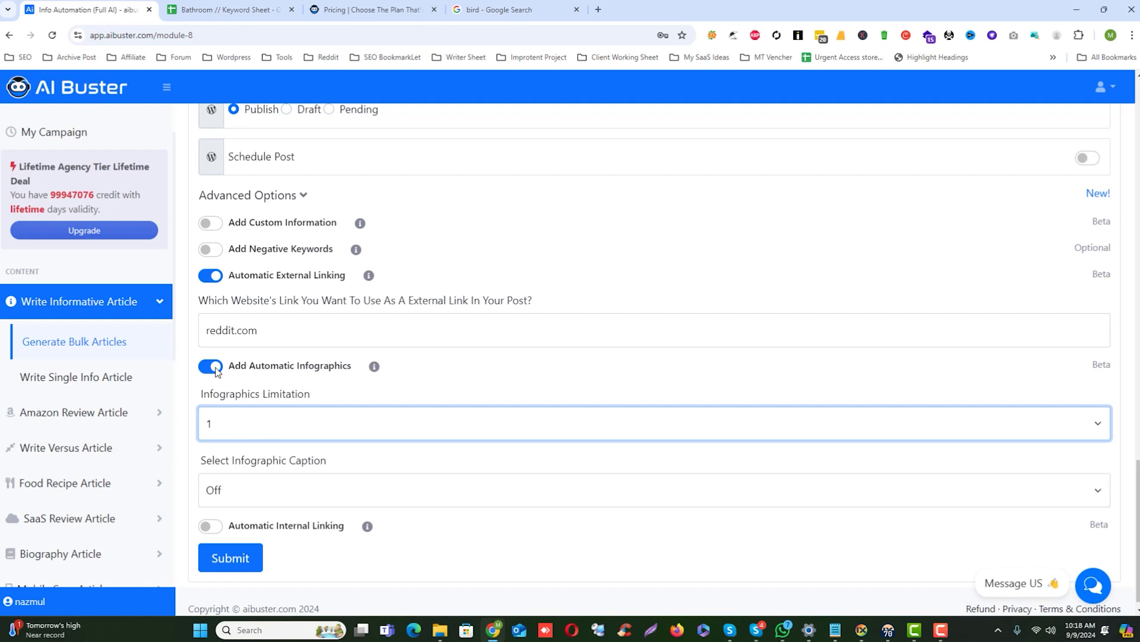
click(254, 485)
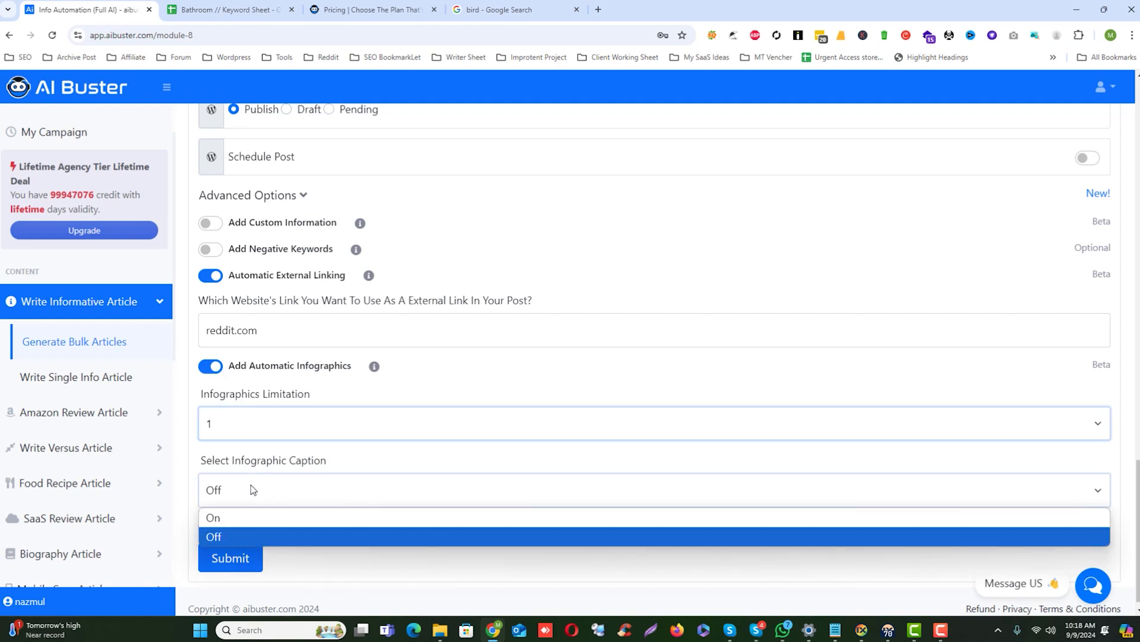
click(240, 491)
click(243, 495)
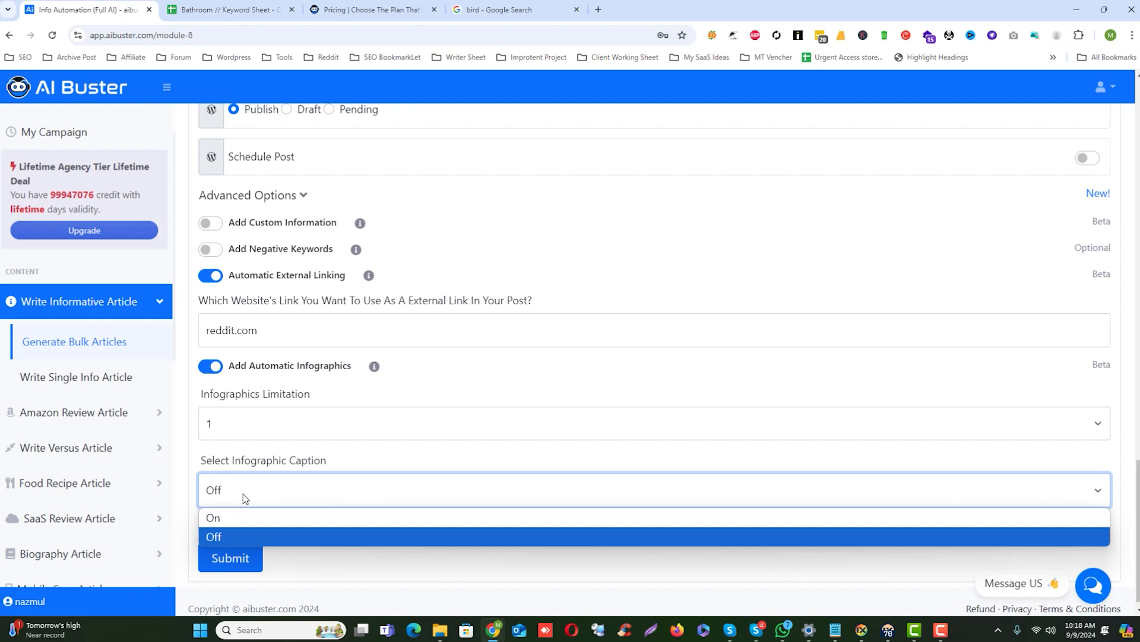
click(245, 518)
click(209, 381)
click(210, 368)
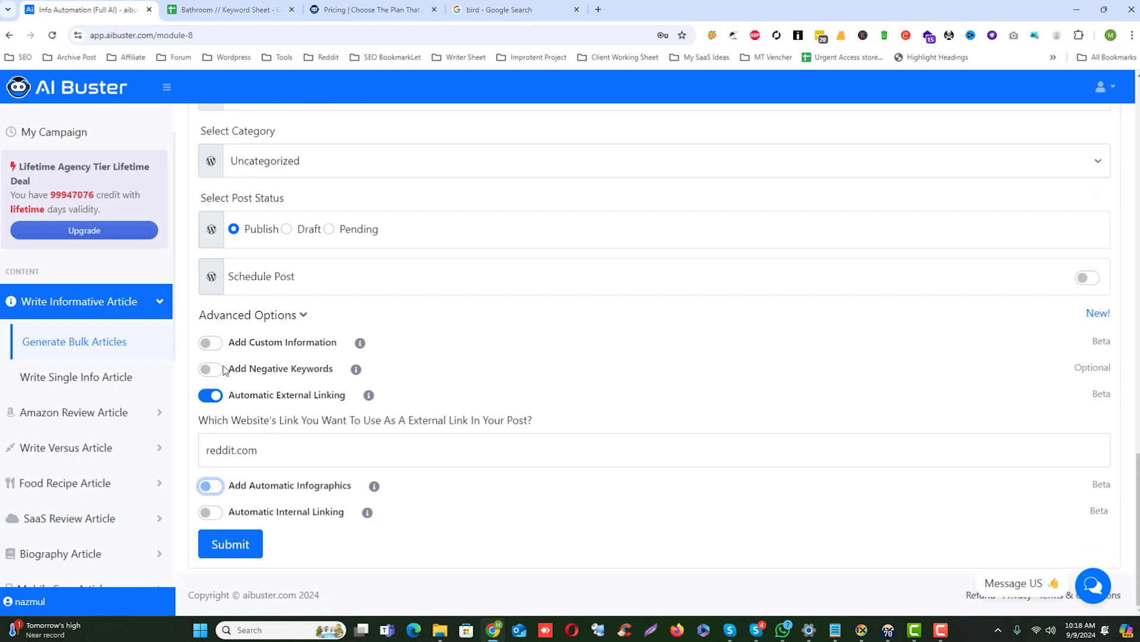
Turn on automatic internal linking to view the option, and turn it off again
click(213, 518)
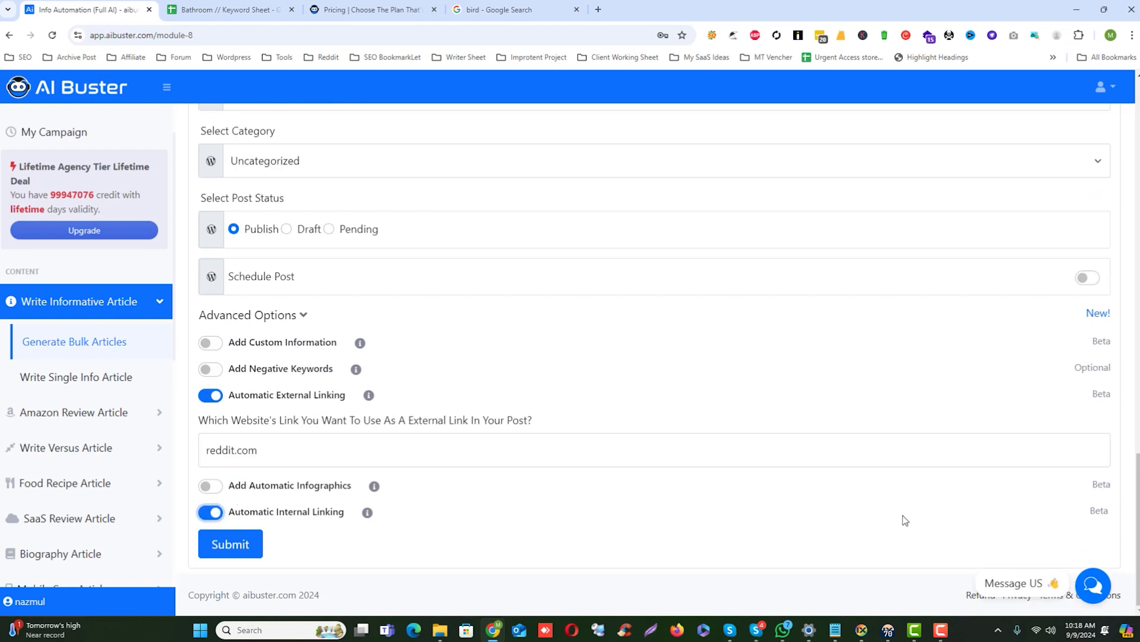
drag(1114, 513, 1090, 511)
click(1089, 515)
click(216, 518)
scroll(370, 518, up, 6)
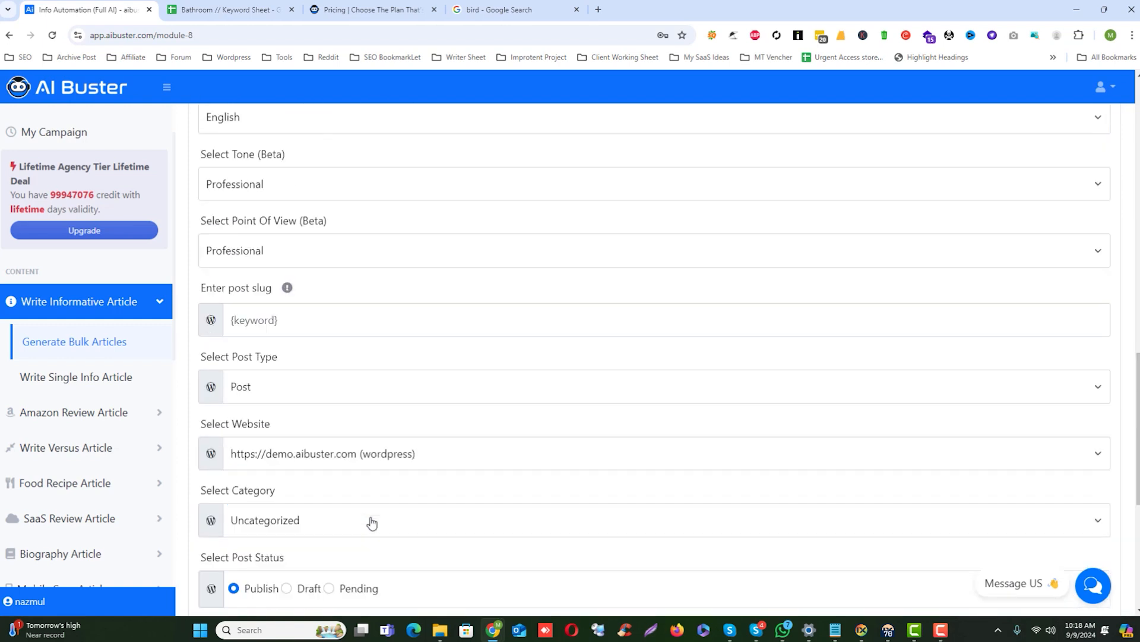
scroll(370, 518, down, 6)
mouse_move(369, 518)
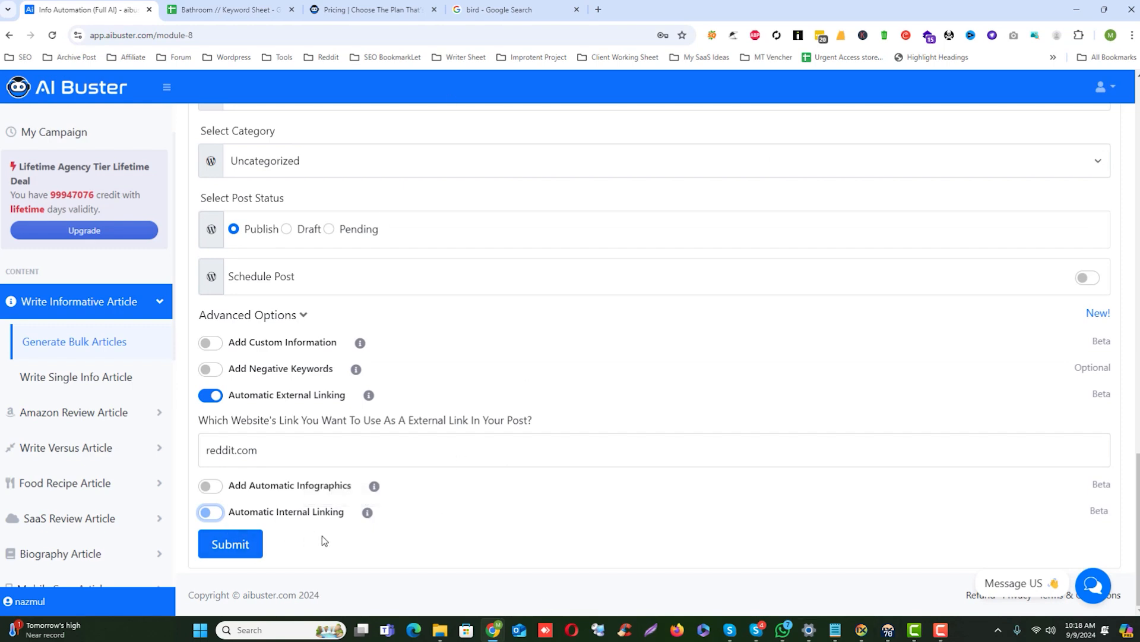
Trim the campaign's keyword list to its first ten entries by deleting everything after "what is a face frame cabinet"
scroll(266, 568, up, 15)
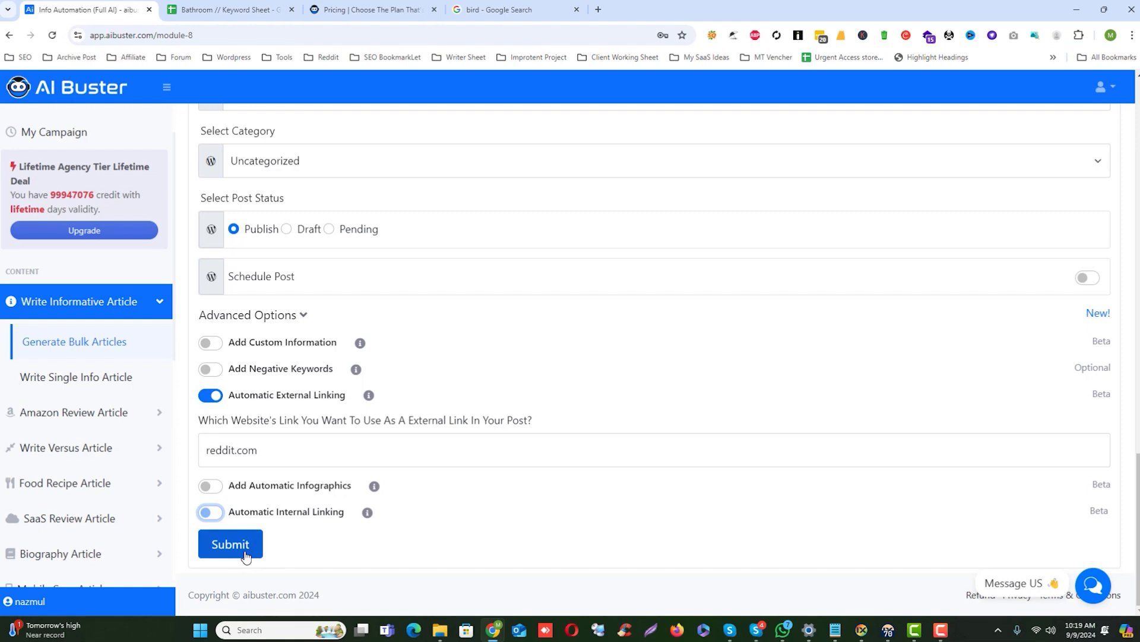
scroll(246, 558, up, 14)
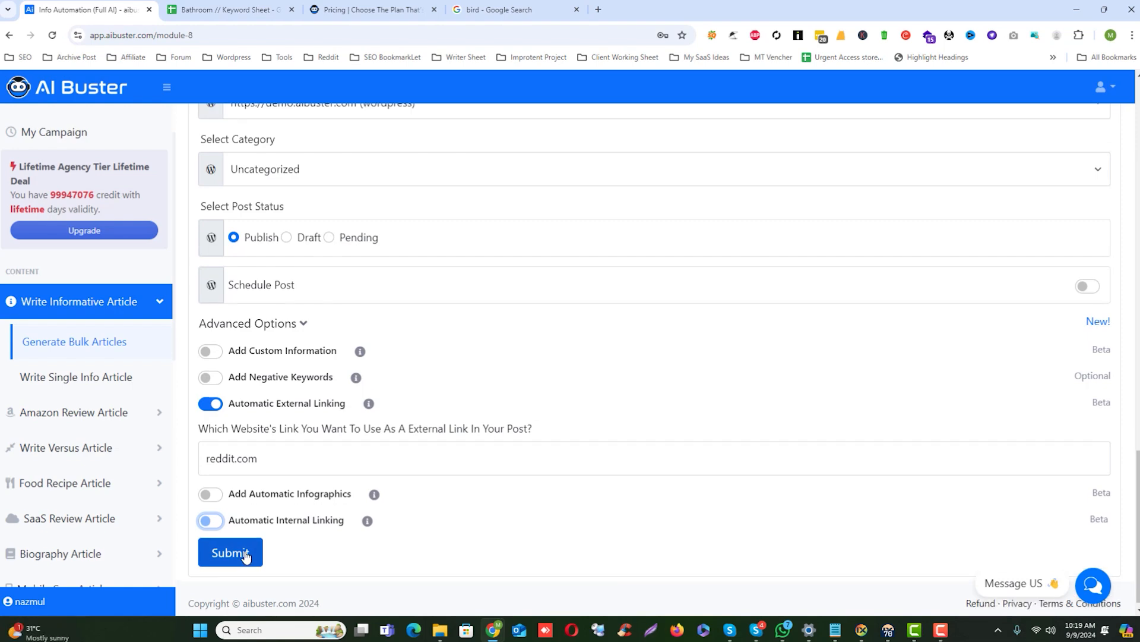
scroll(246, 557, up, 6)
scroll(311, 484, up, 10)
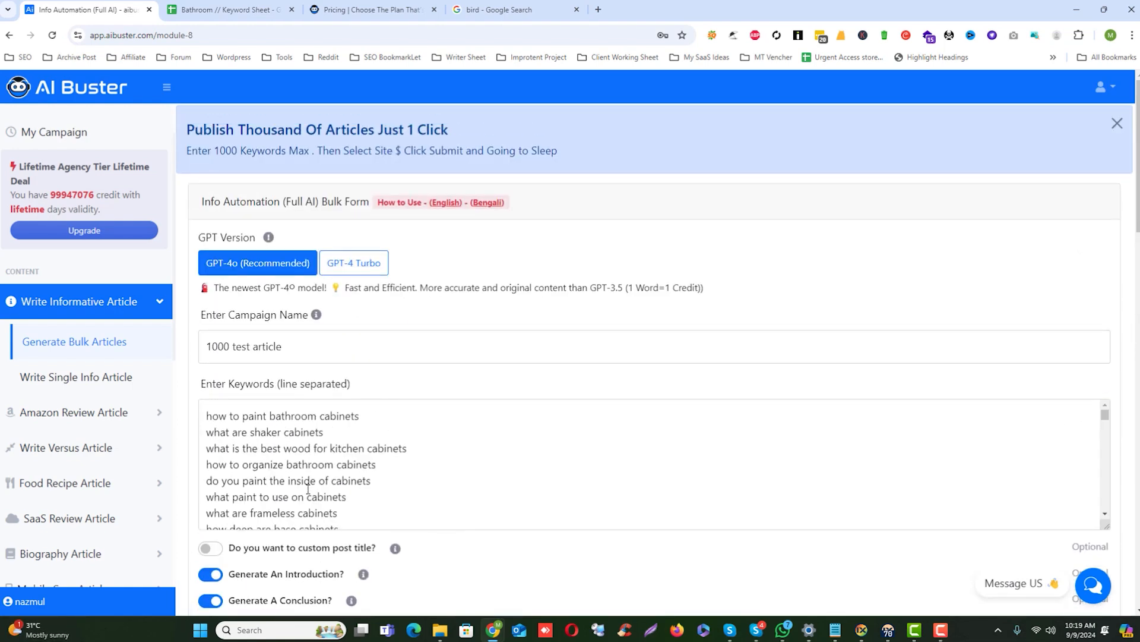
scroll(311, 484, down, 3)
scroll(288, 478, up, 4)
click(219, 448)
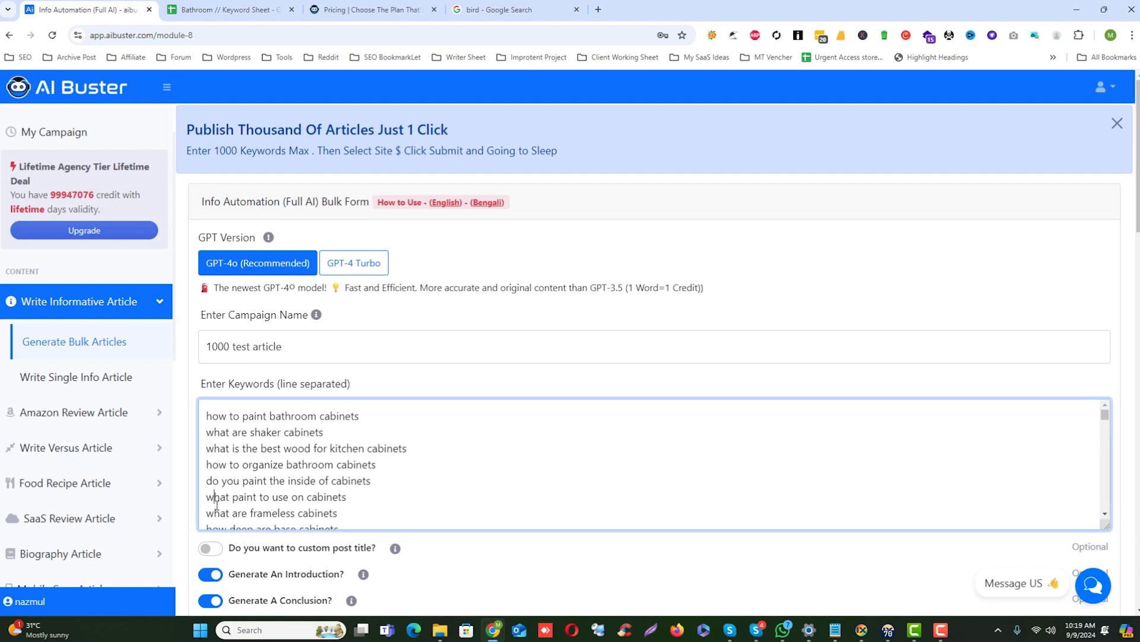
scroll(216, 505, down, 1)
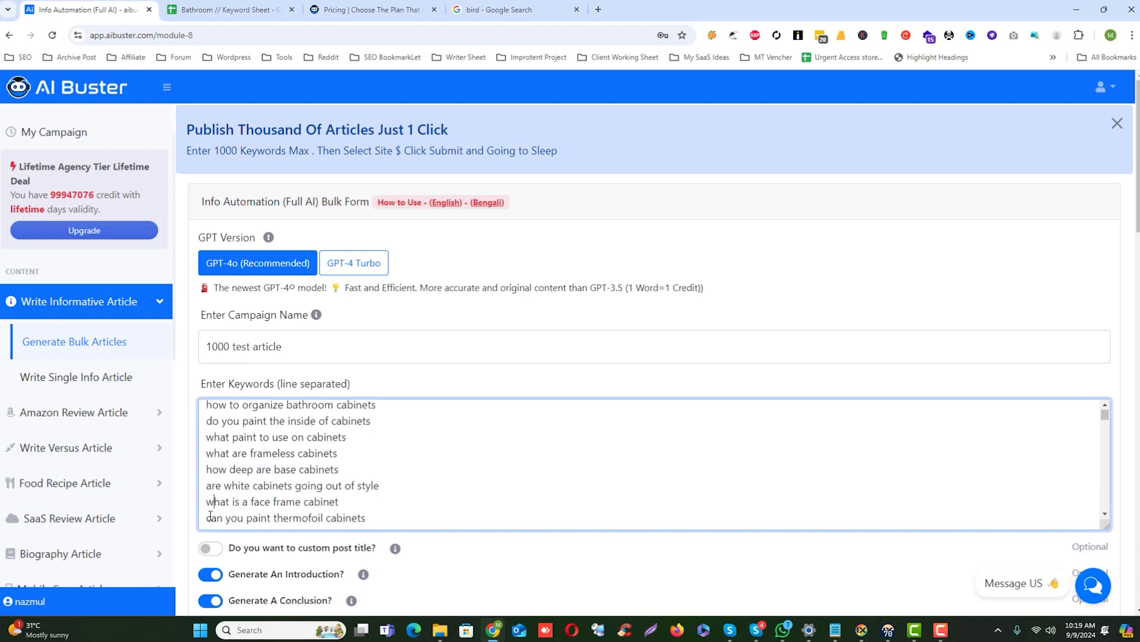
mouse_move(208, 518)
mouse_down()
mouse_move(349, 528)
mouse_move(466, 627)
mouse_up()
scroll(766, 554, down, 20)
scroll(765, 551, up, 14)
scroll(701, 547, up, 6)
key(BackSpace)
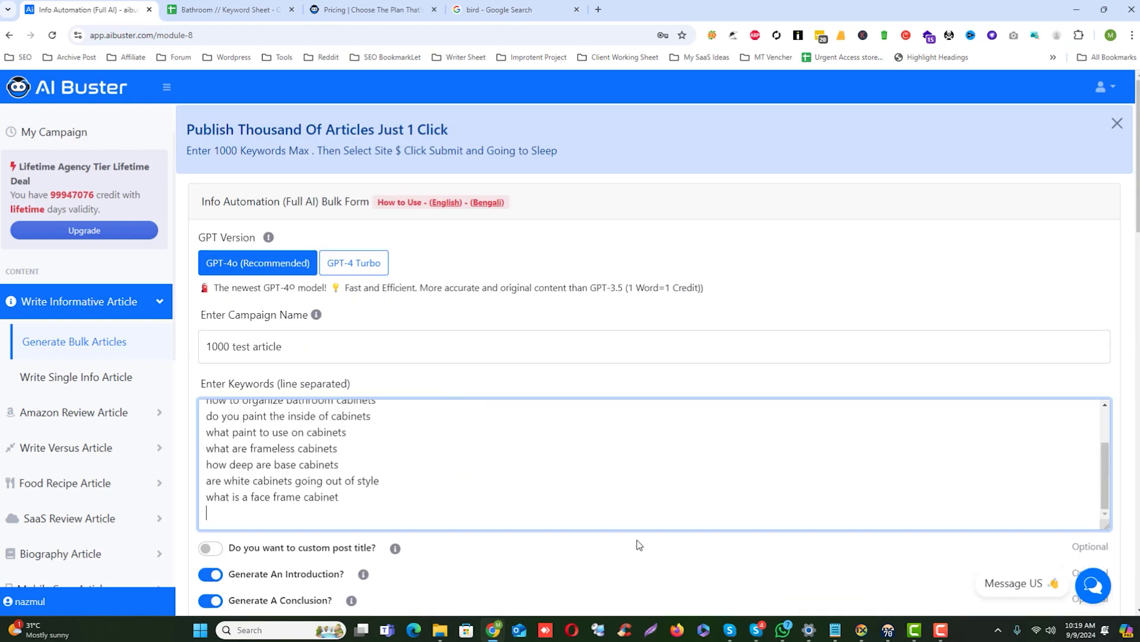
Submit the bulk article form to start generating the "1000 test article" campaign
scroll(637, 540, down, 15)
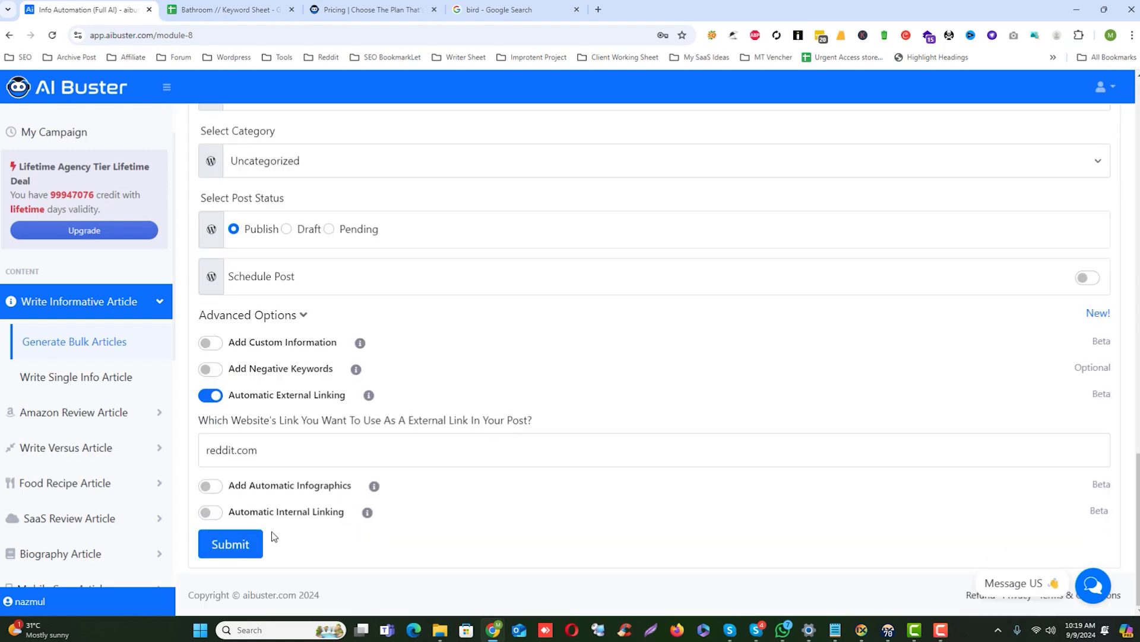
click(248, 554)
scroll(445, 526, up, 15)
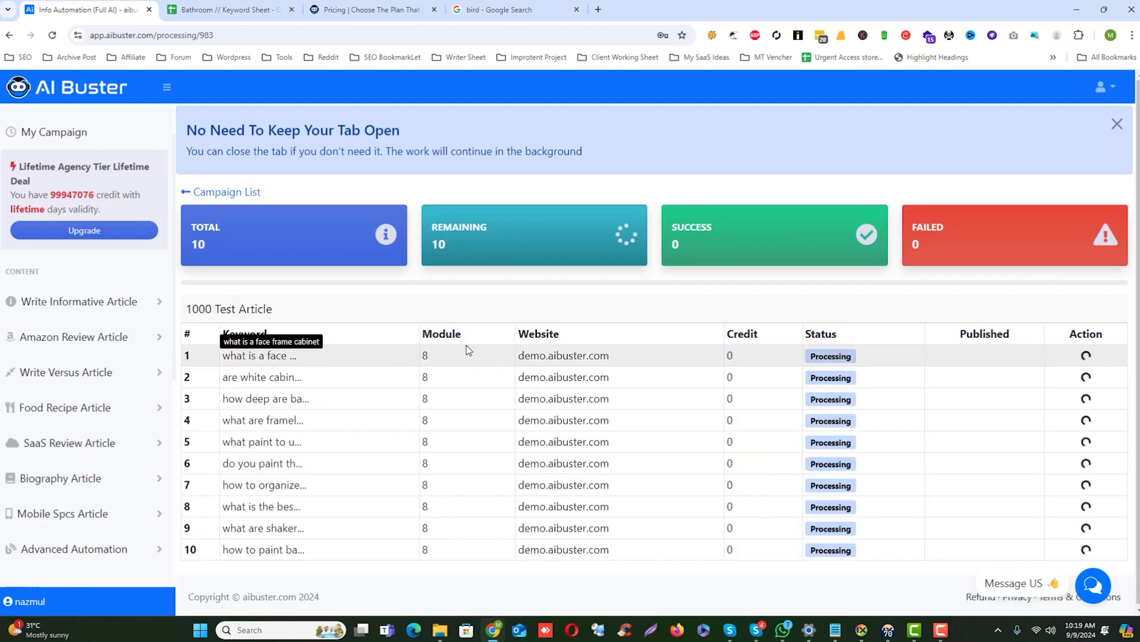
Examine the campaign's processing list, including each article's module, status, published and action columns
drag(815, 356, 842, 357)
click(1094, 359)
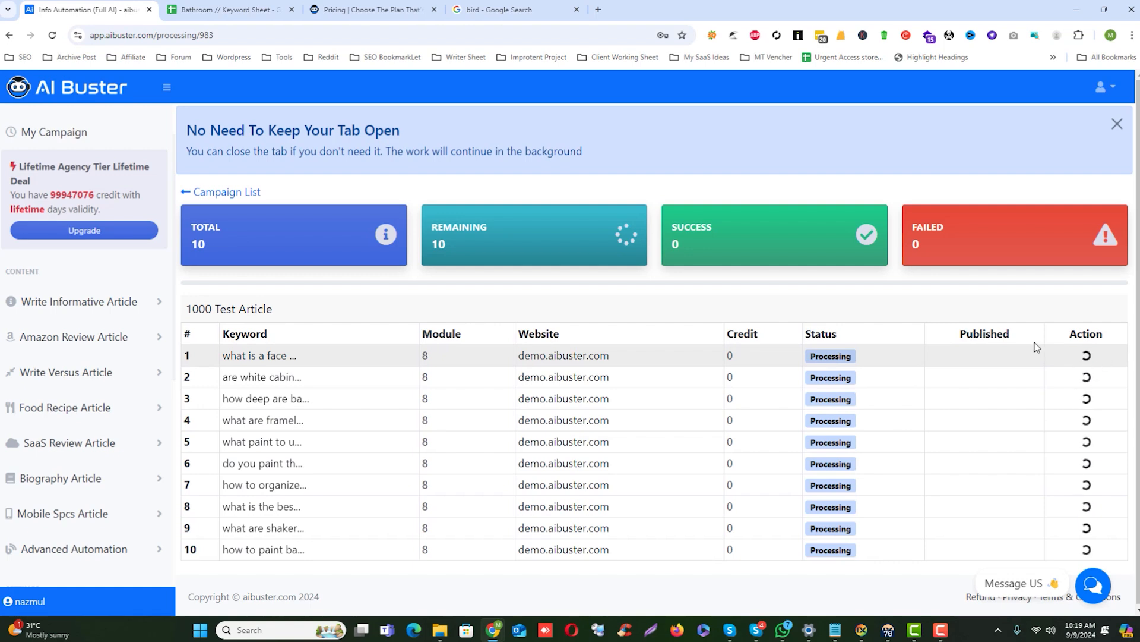
drag(967, 359, 983, 535)
click(971, 392)
drag(965, 358, 1032, 333)
click(988, 454)
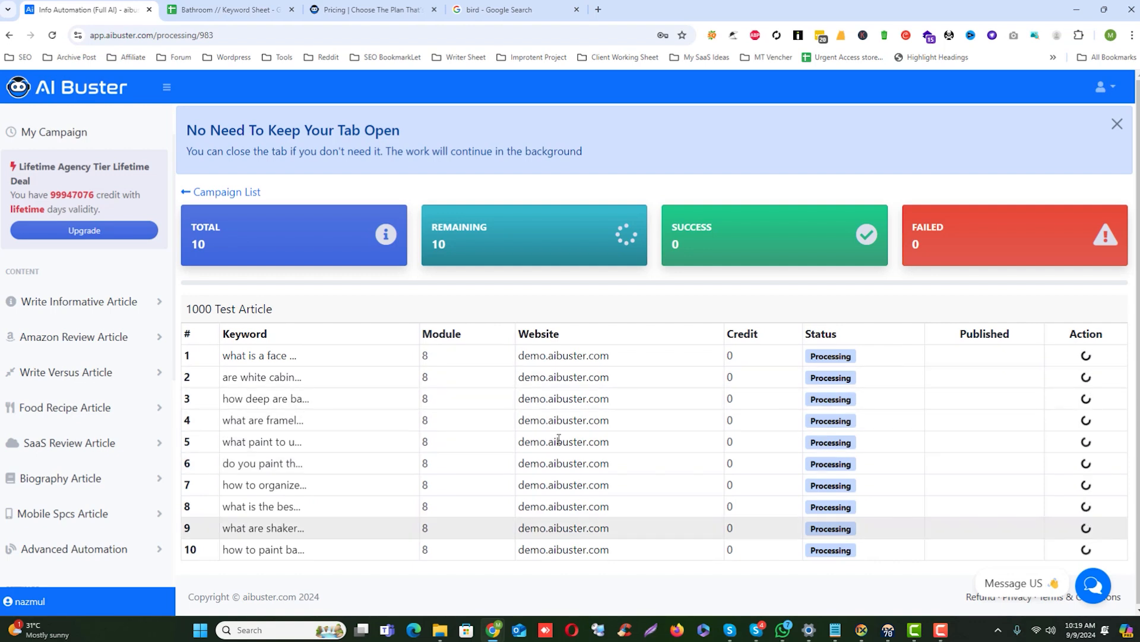
drag(451, 355, 459, 480)
click(459, 480)
Close the campaign's processing tab and open the AI Buster pricing page, dismissing its chat and discount pop-ups
click(149, 9)
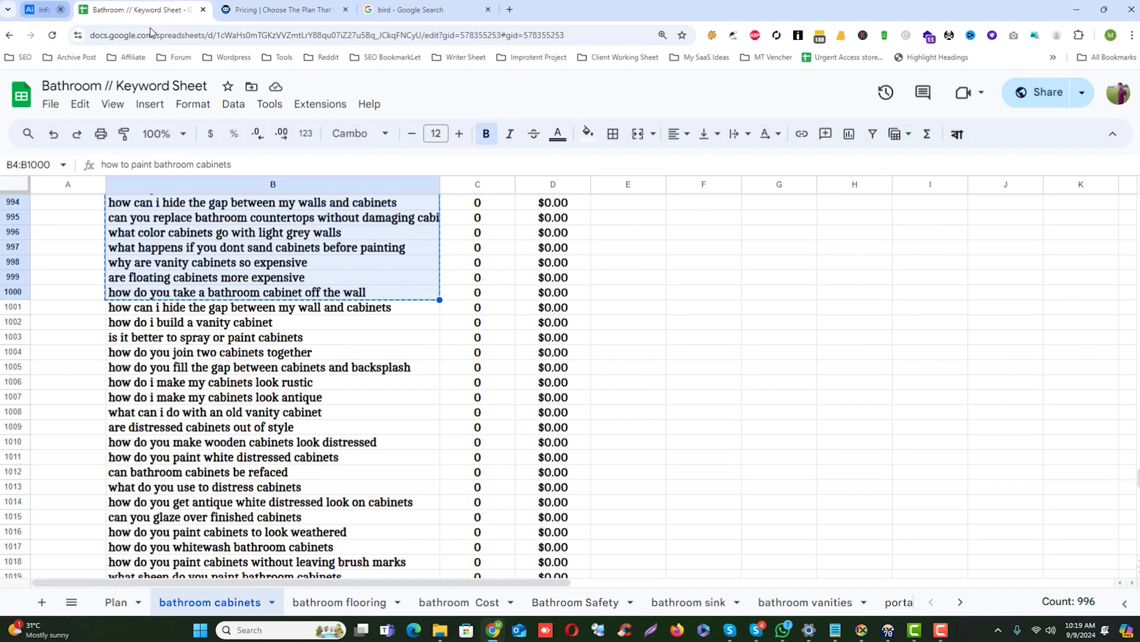
click(226, 10)
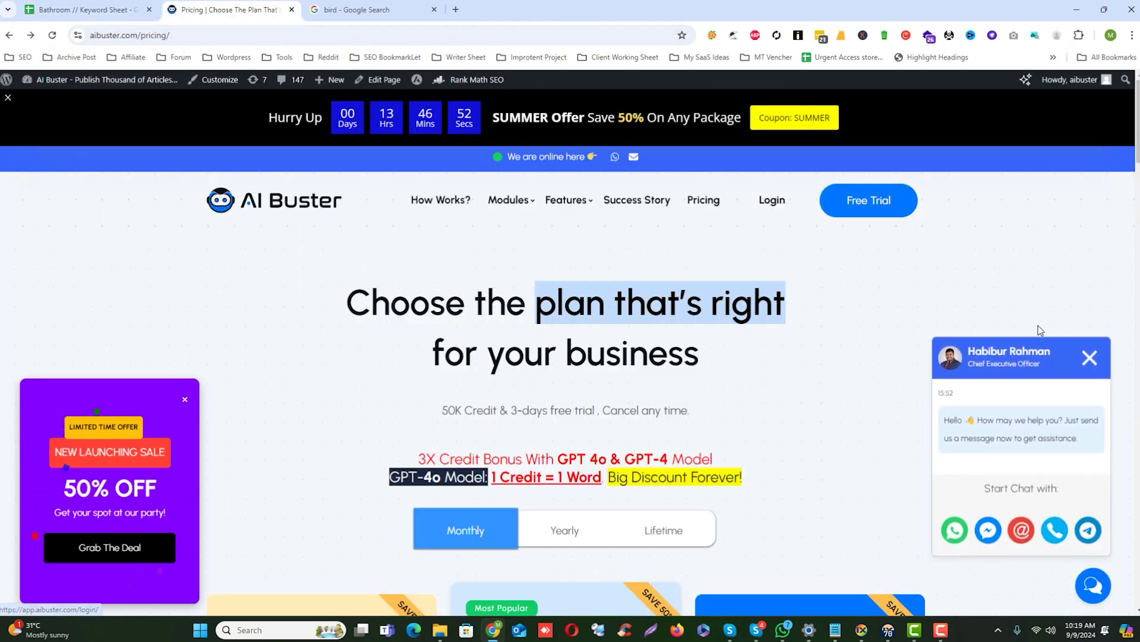
click(1090, 359)
click(184, 400)
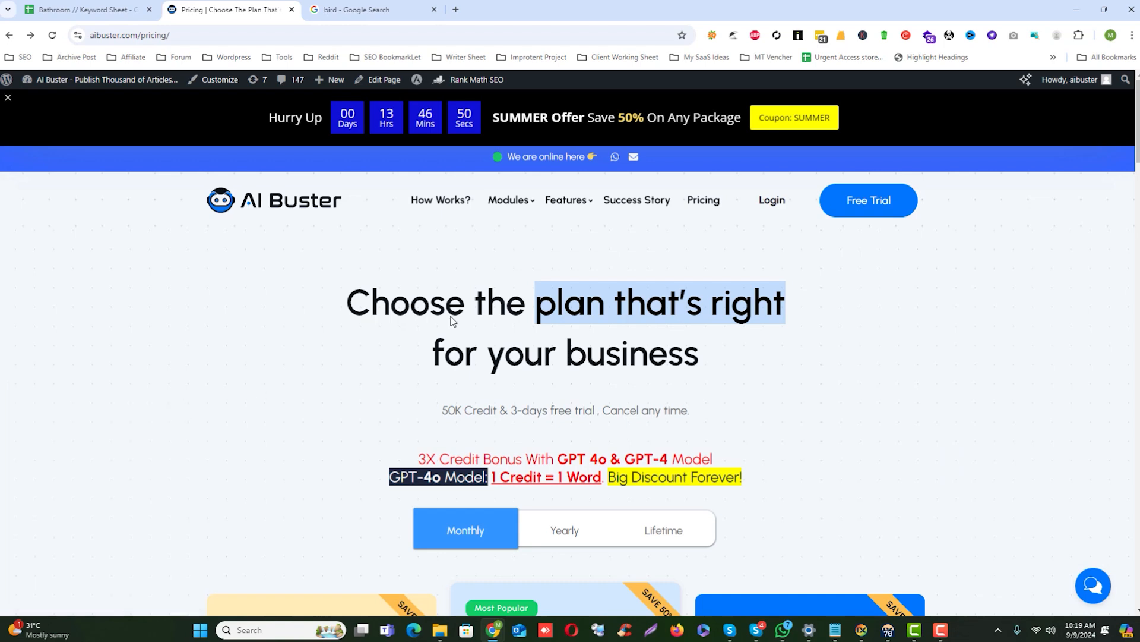
Open the AI Buster dashboard's submission history, dismiss the chat pop-up, and review the processing articles' status, date and credit
click(778, 204)
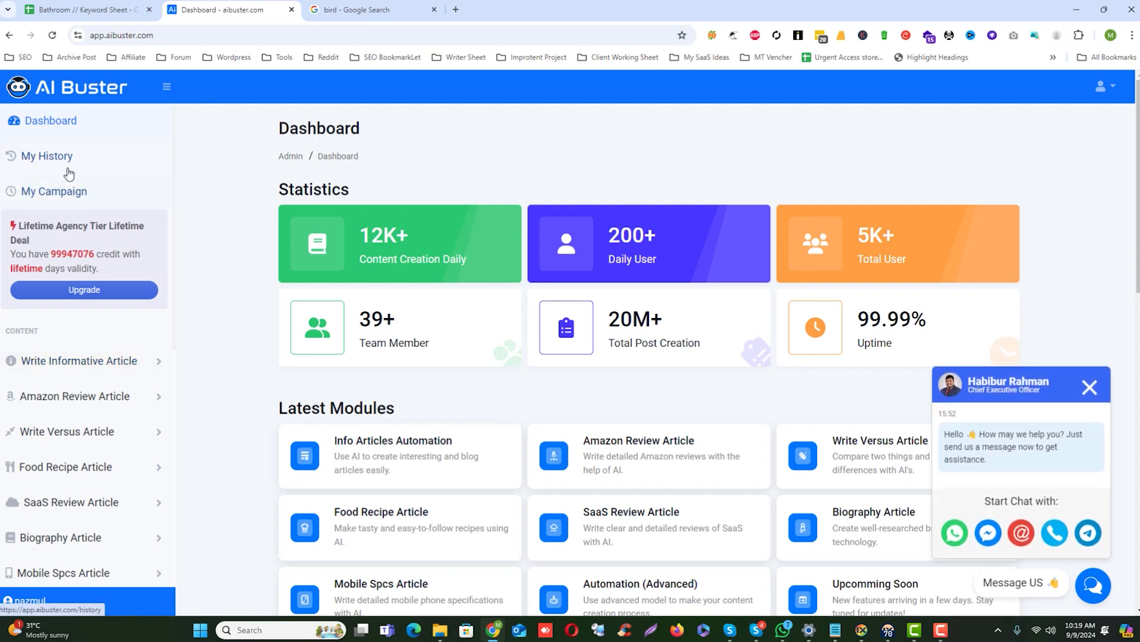
click(33, 157)
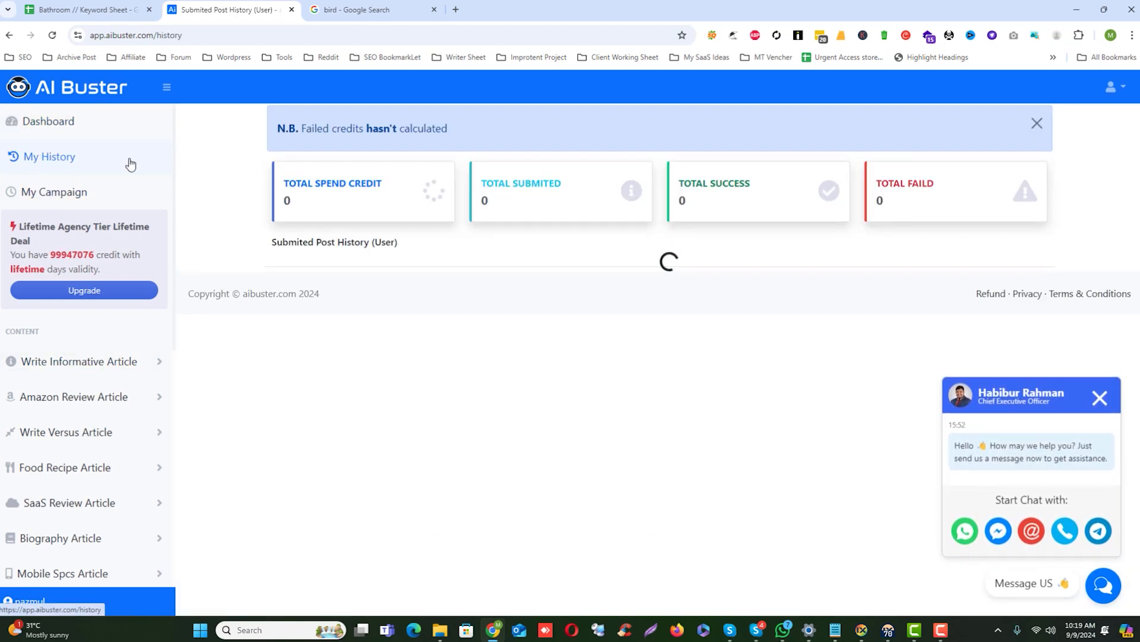
click(1004, 392)
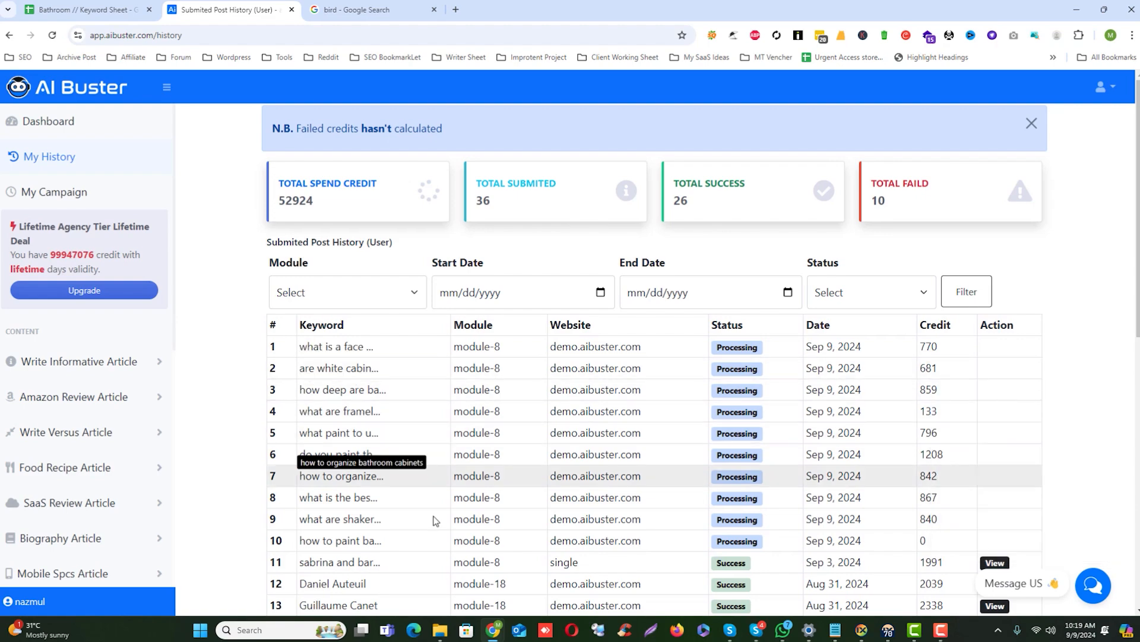
scroll(610, 435, down, 3)
scroll(610, 436, up, 3)
drag(743, 315, 779, 451)
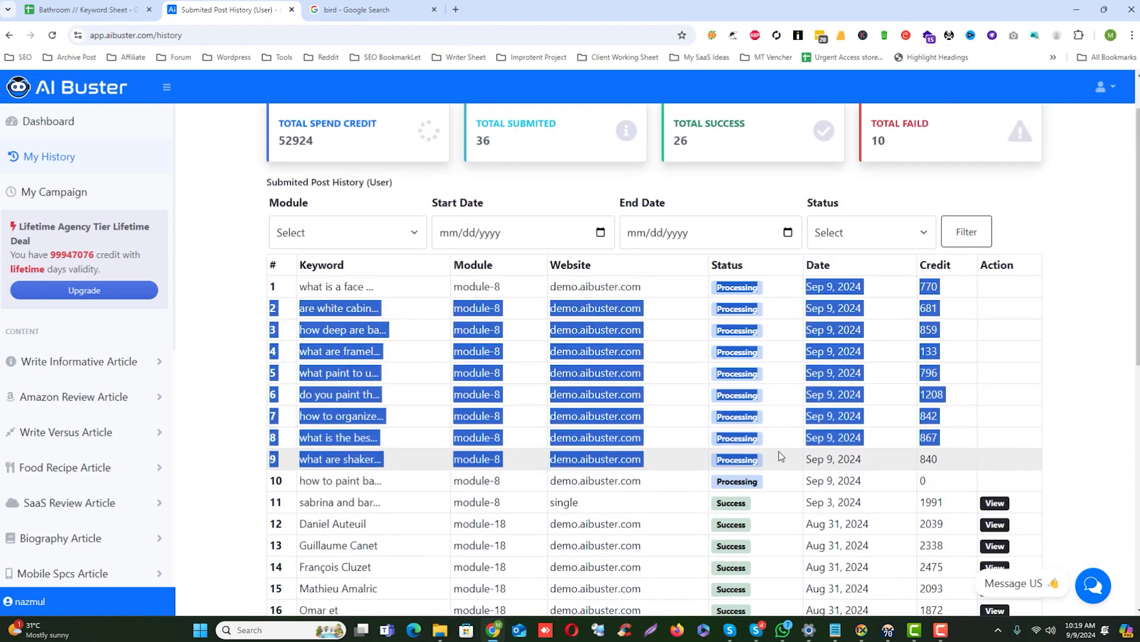
scroll(778, 450, down, 3)
scroll(907, 426, up, 5)
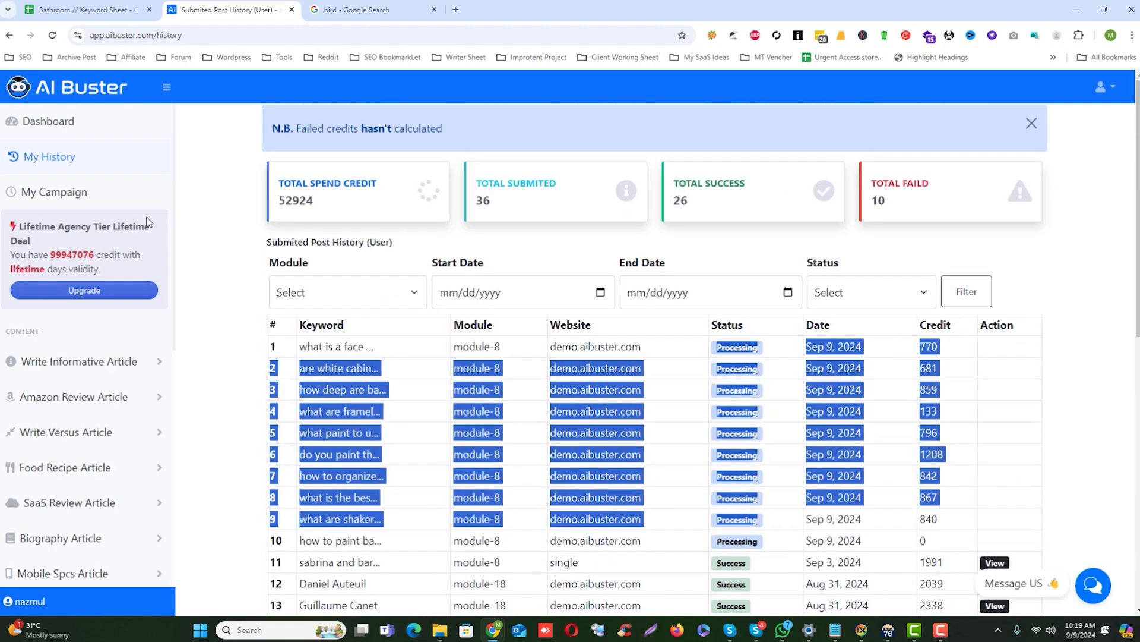
Go to the campaign list and open the processing details of the "1000 test article" campaign
click(76, 203)
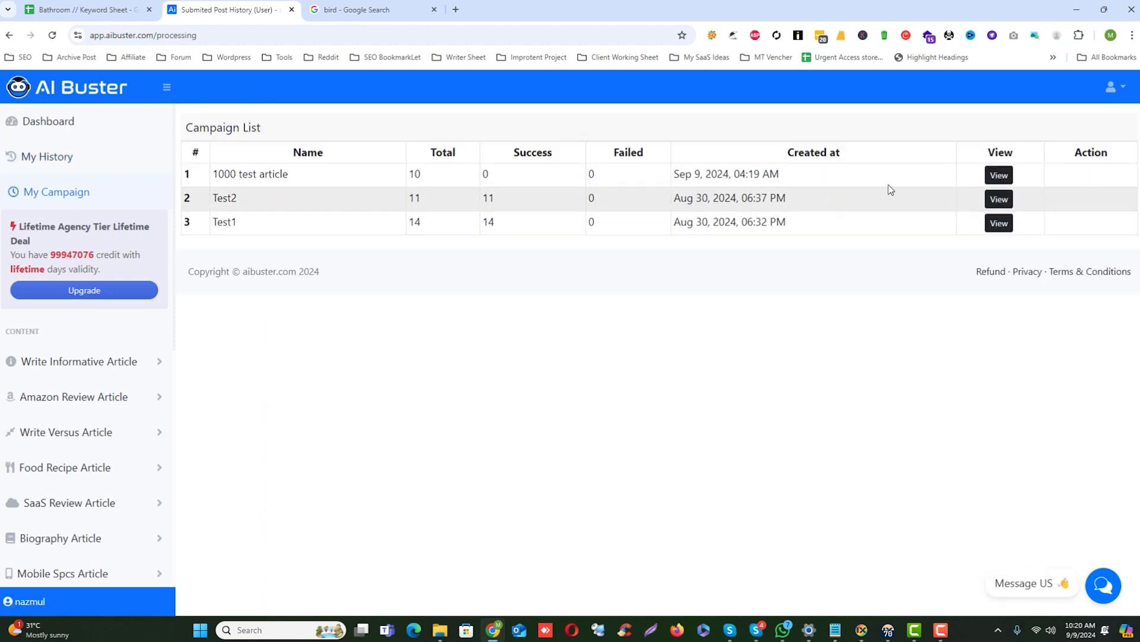
drag(210, 184, 291, 175)
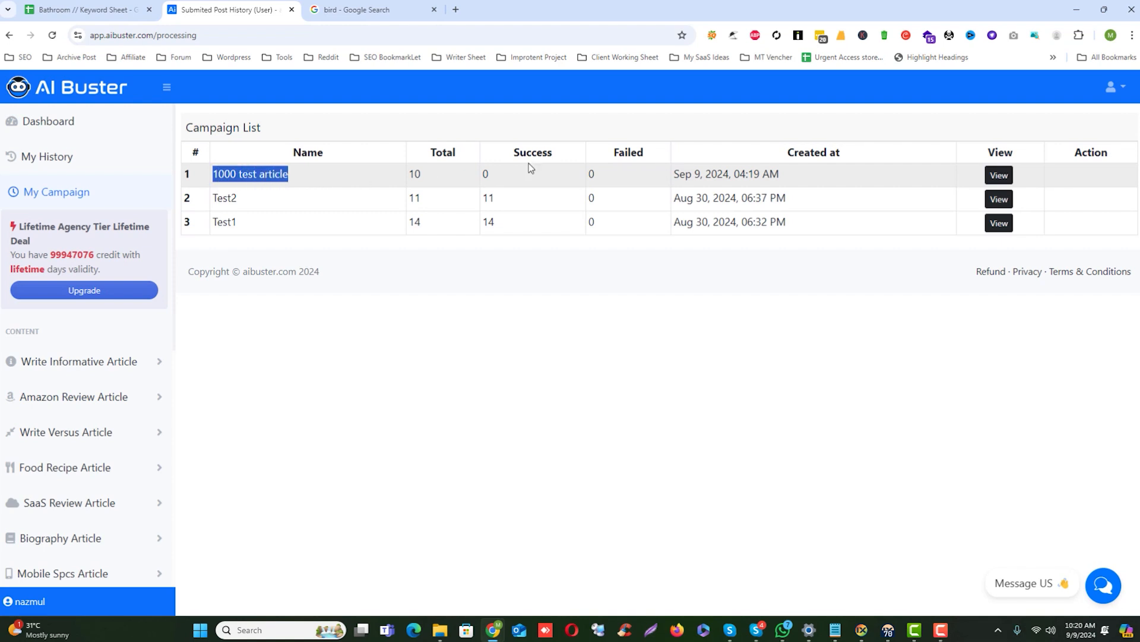
click(1000, 175)
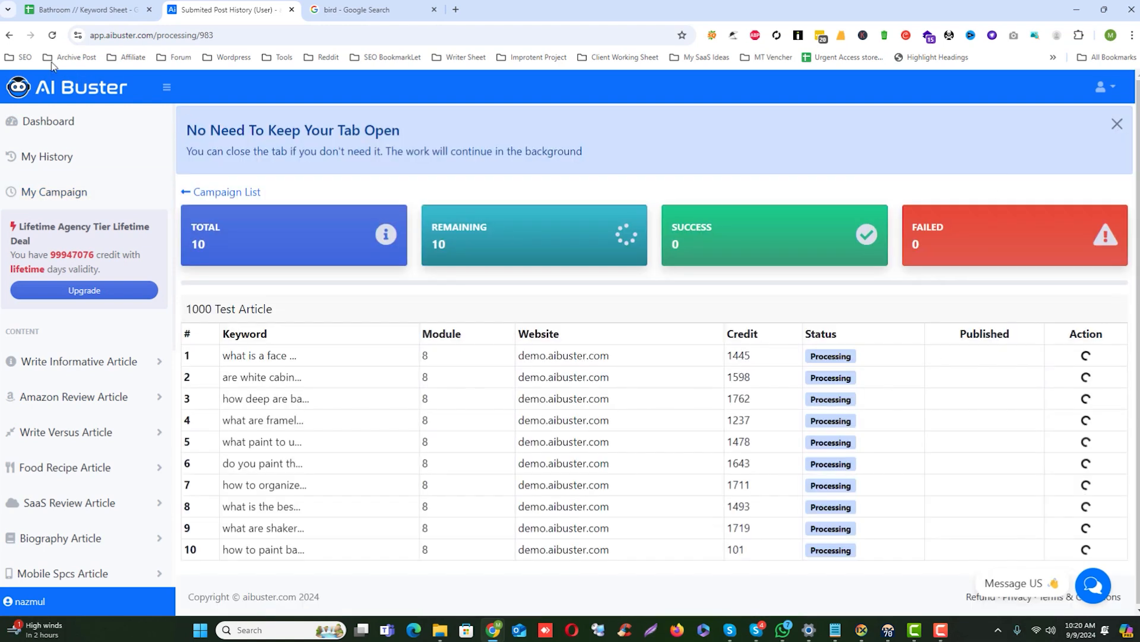
click(9, 35)
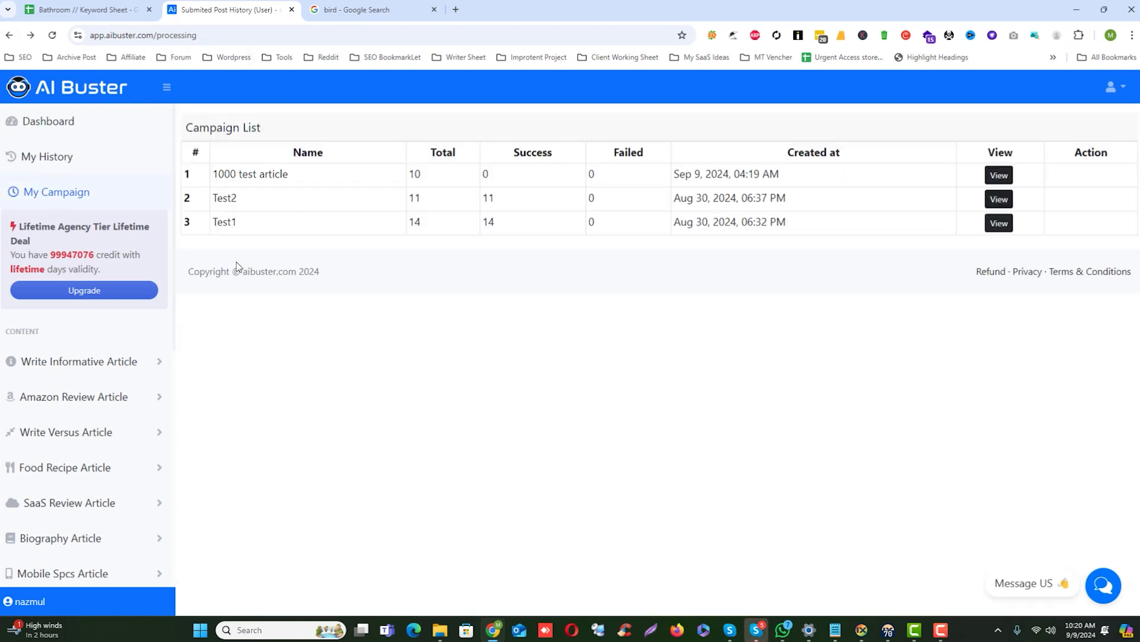
click(1000, 175)
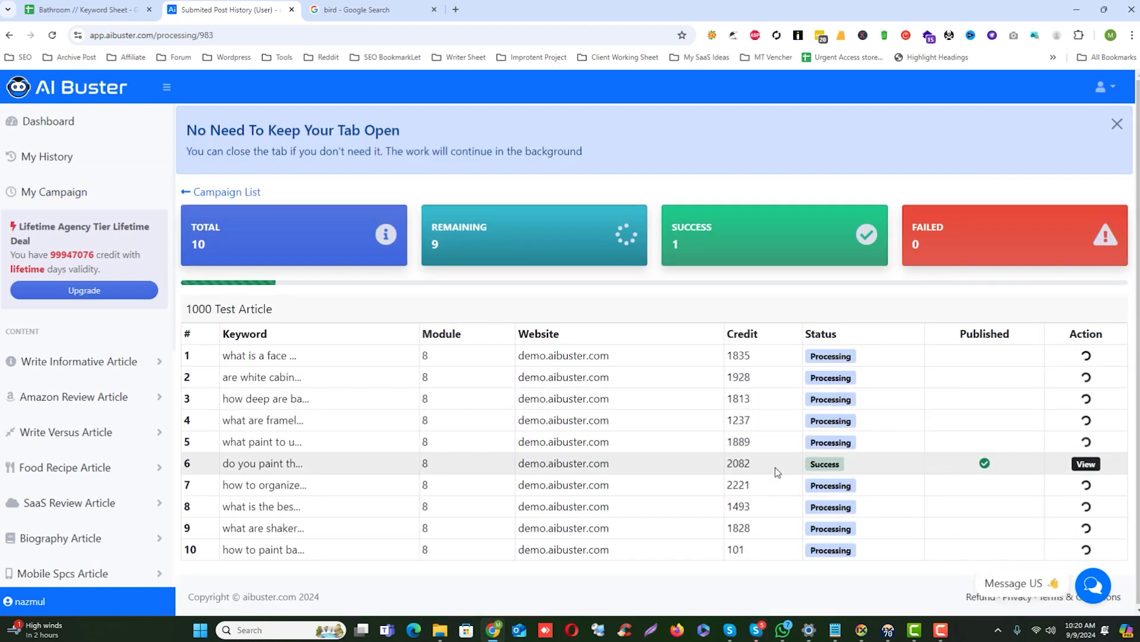
Check the credits used by the campaign's first six articles, including the completed one
double_click(738, 464)
drag(727, 356, 758, 462)
click(761, 467)
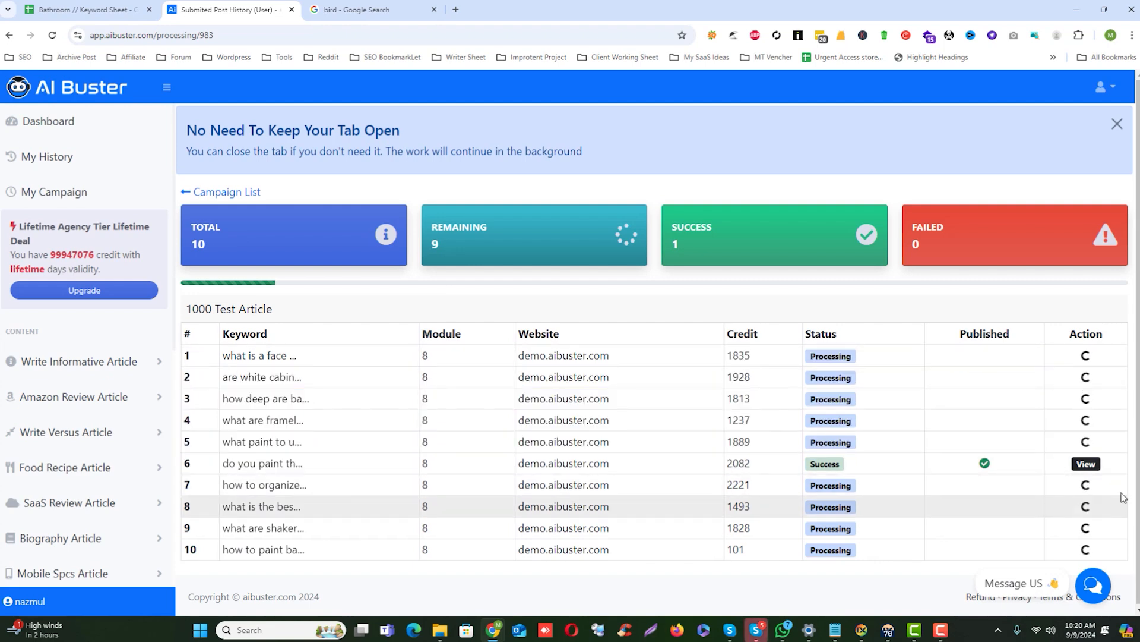
Open the campaign's completed sixth article and read through its sections, resource link, key takeaways and FAQs, then return to the campaign
click(1087, 469)
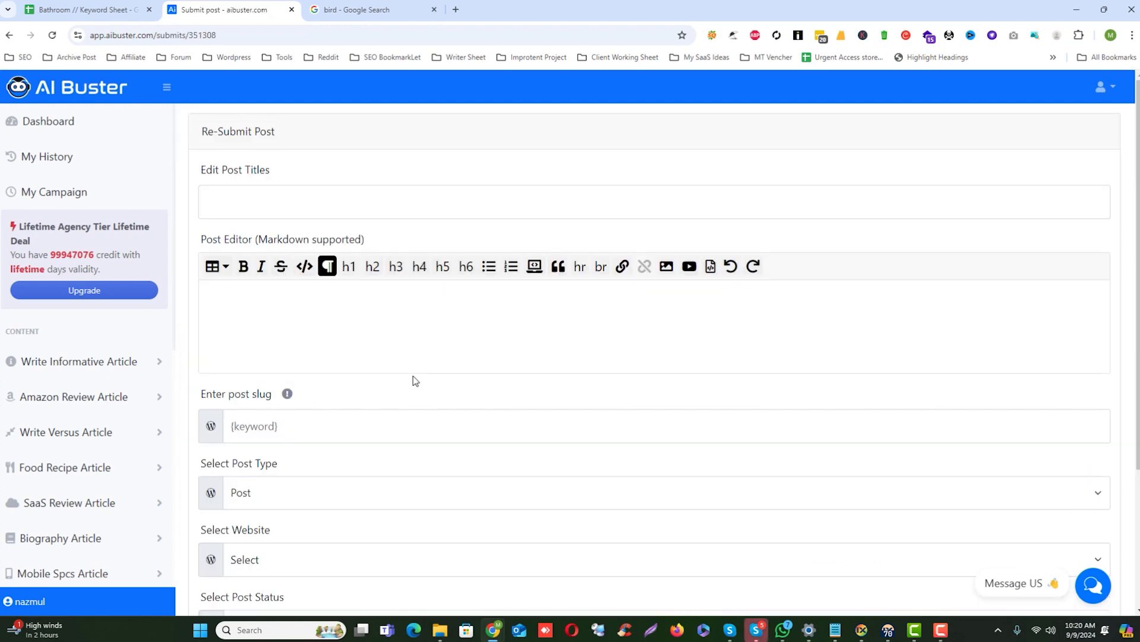
scroll(448, 450, down, 16)
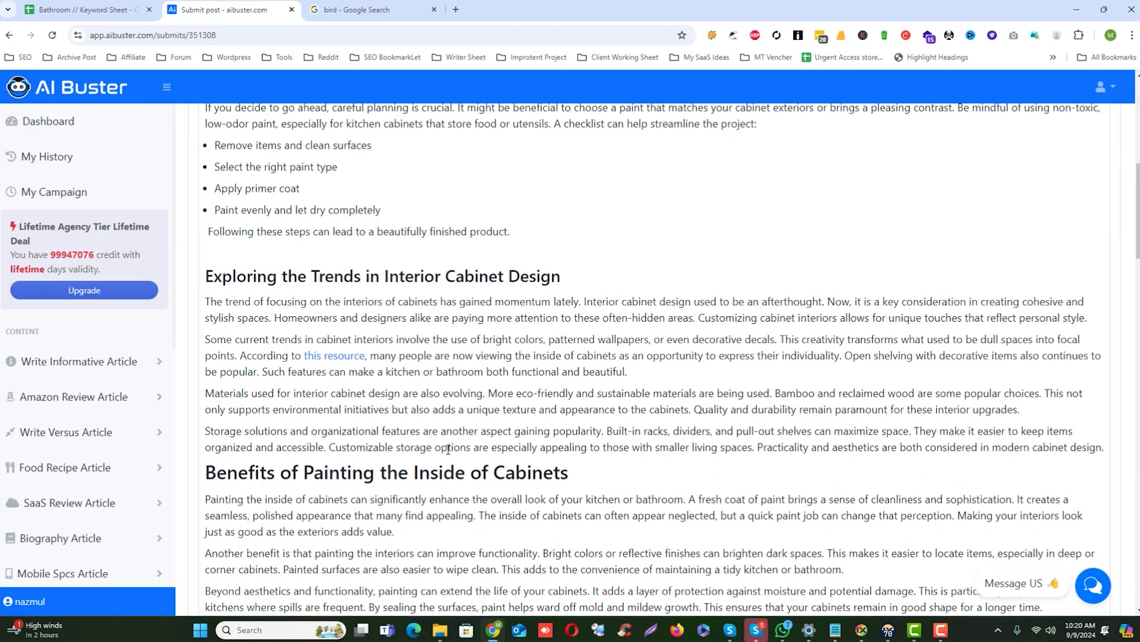
scroll(392, 381, up, 7)
click(319, 295)
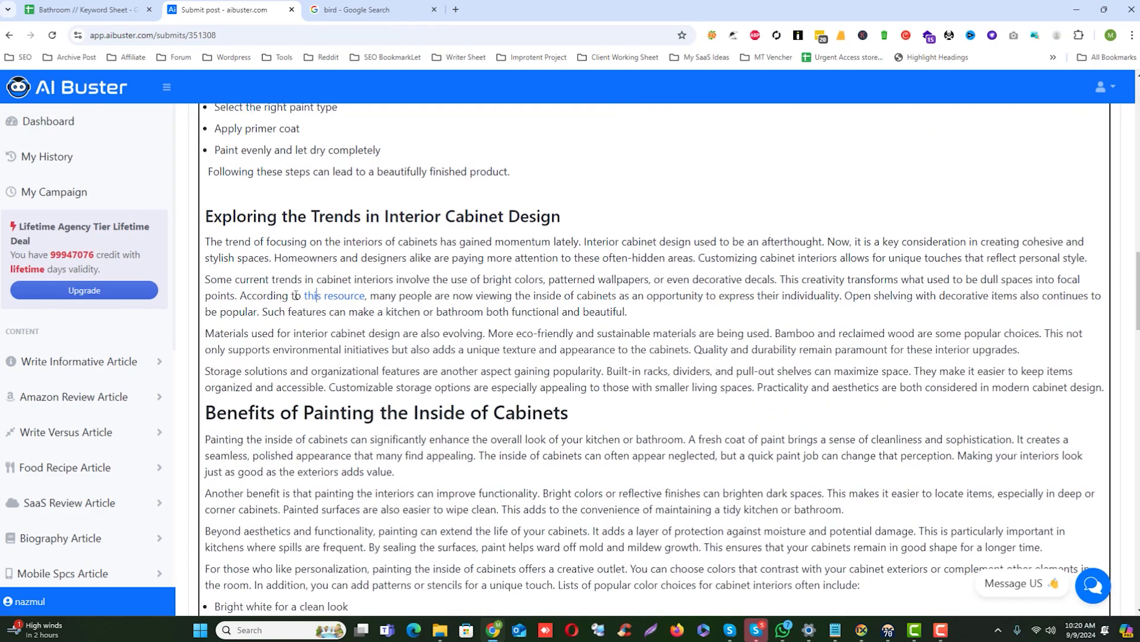
scroll(335, 295, down, 15)
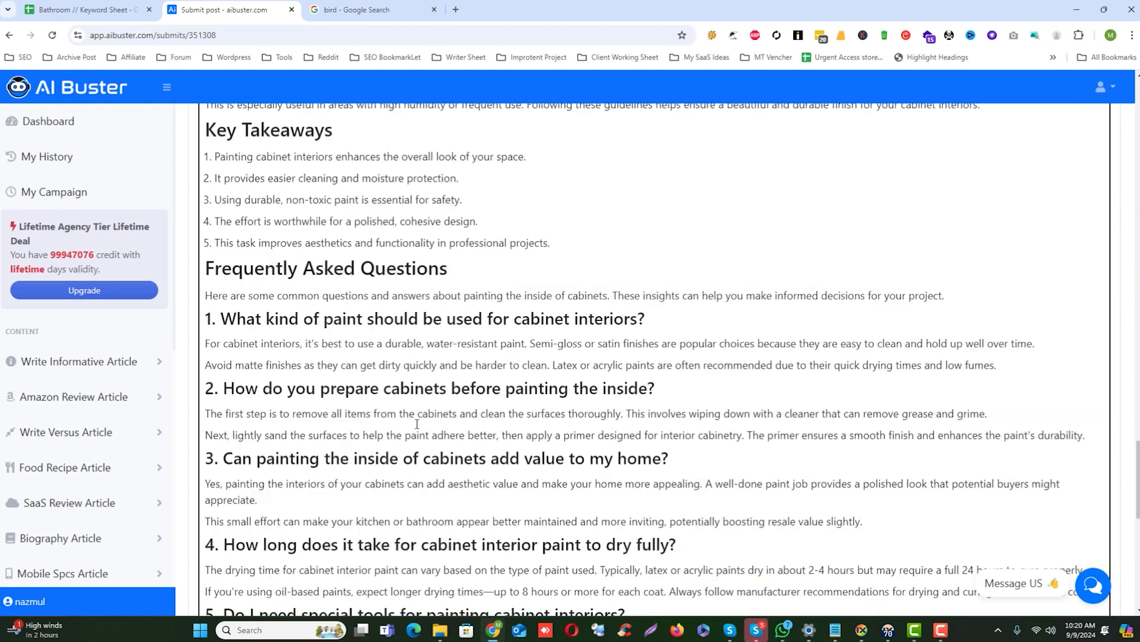
scroll(359, 377, down, 2)
click(229, 527)
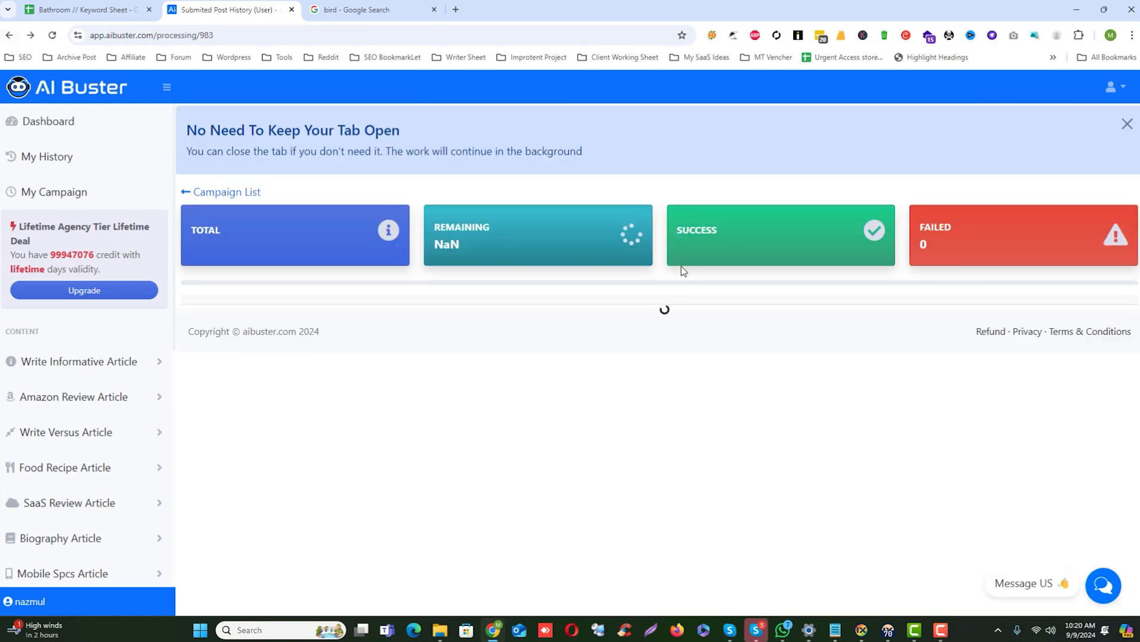